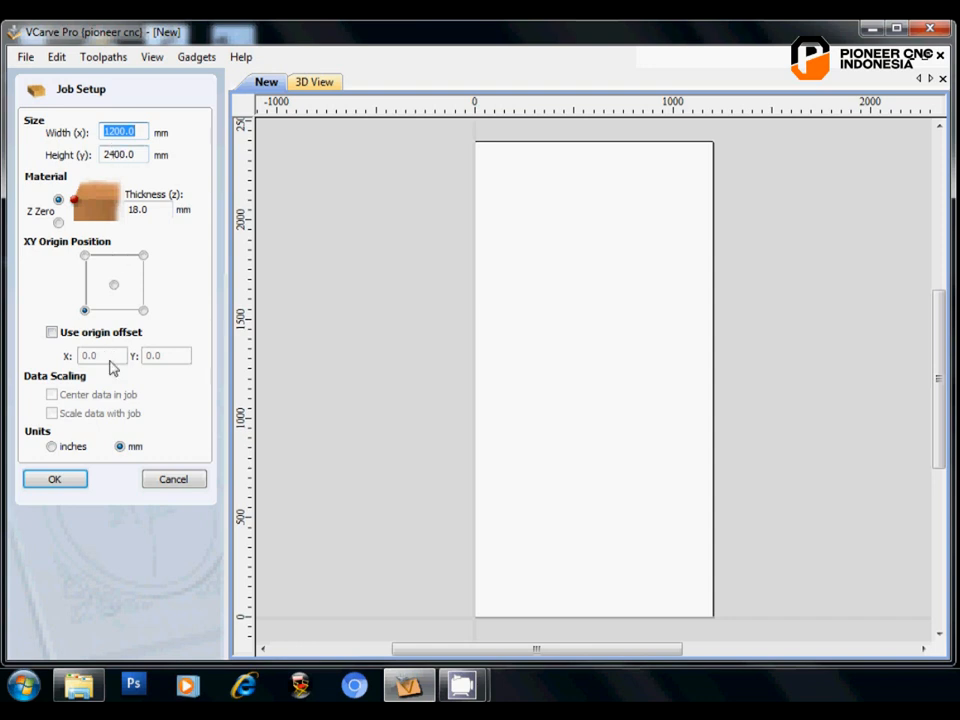
# - Accept the 1200 × 2400 mm job with 18 mm thickness and import the swirling leaf pattern bitmap from the gambar latihan folder
pyautogui.click(66, 479)
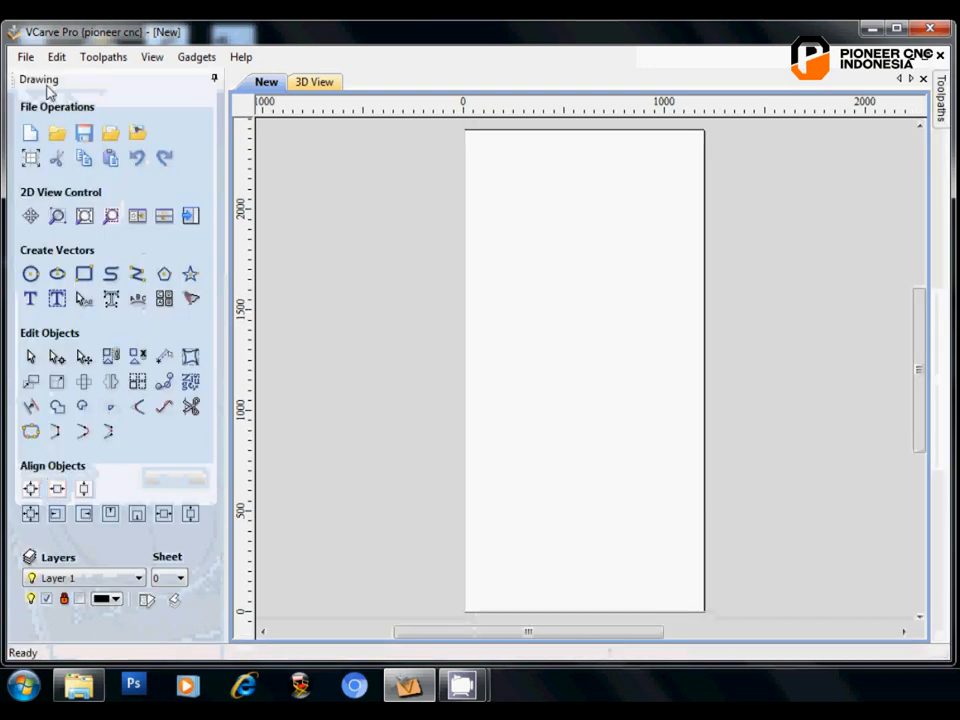
pyautogui.click(27, 58)
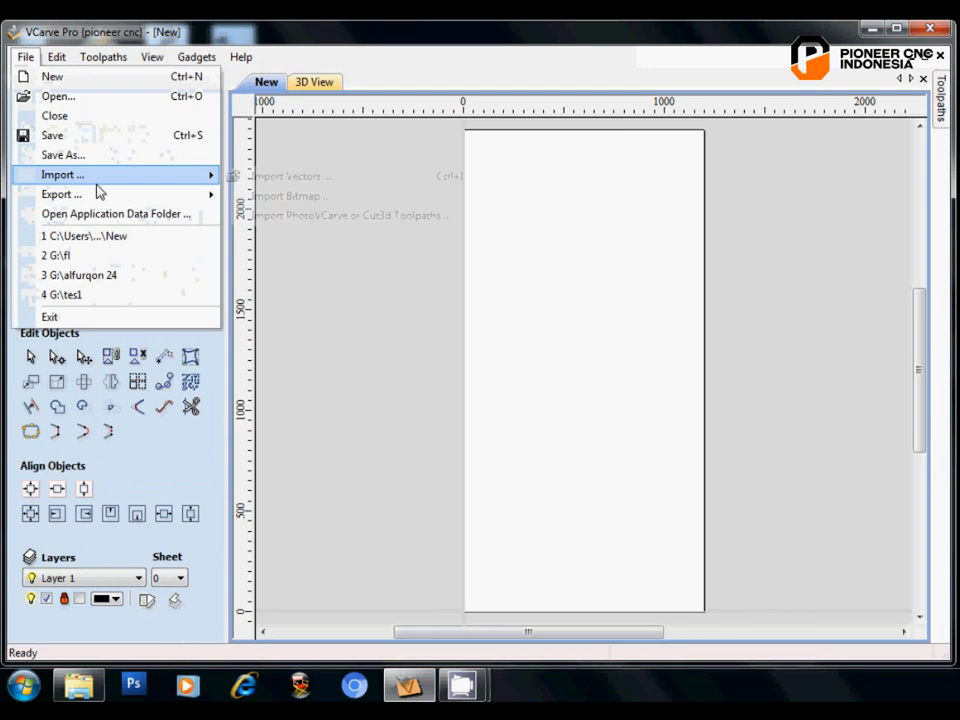
pyautogui.moveTo(99, 178)
pyautogui.click(302, 199)
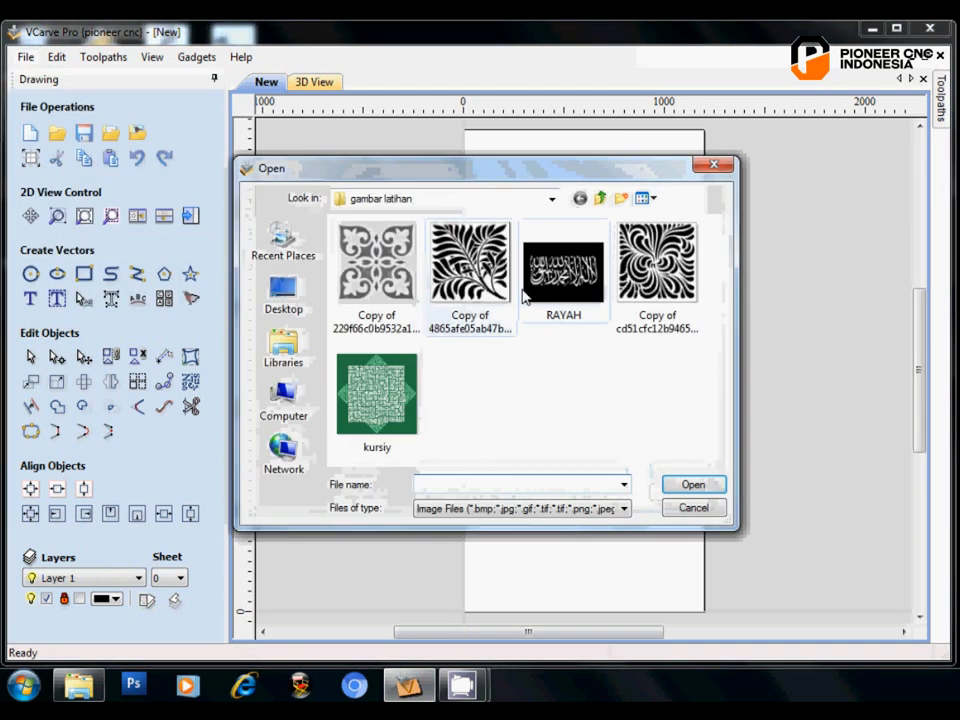
pyautogui.click(470, 262)
pyautogui.click(657, 262)
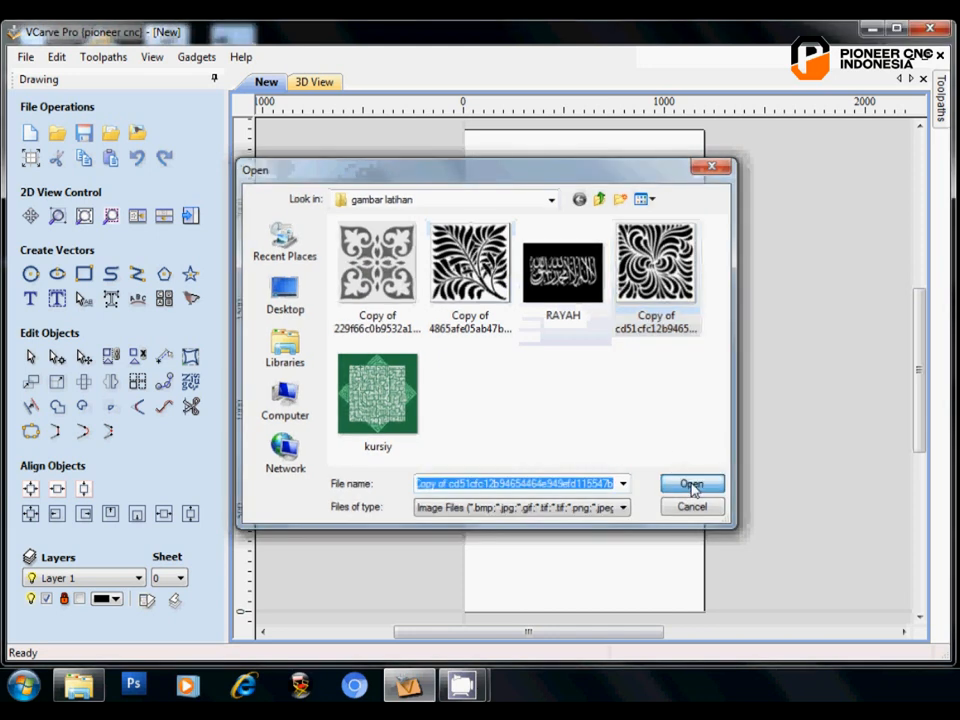
pyautogui.click(691, 485)
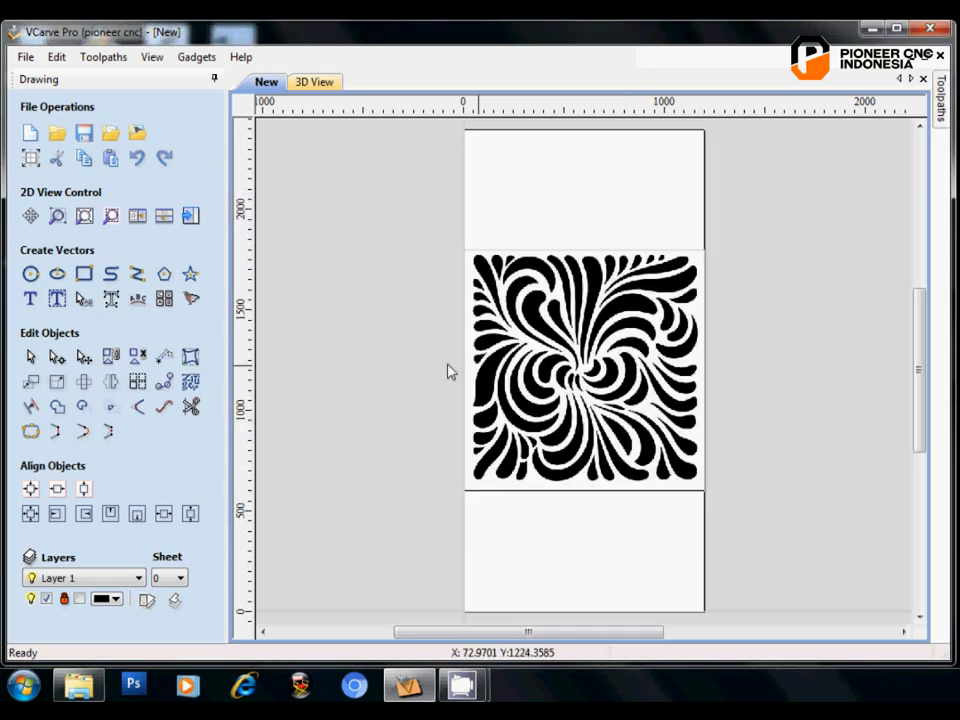
# - Trace the imported leaf bitmap into vectors using Black / White tracing with threshold 0.50, corner fit 82% and noise filter 2
pyautogui.click(193, 300)
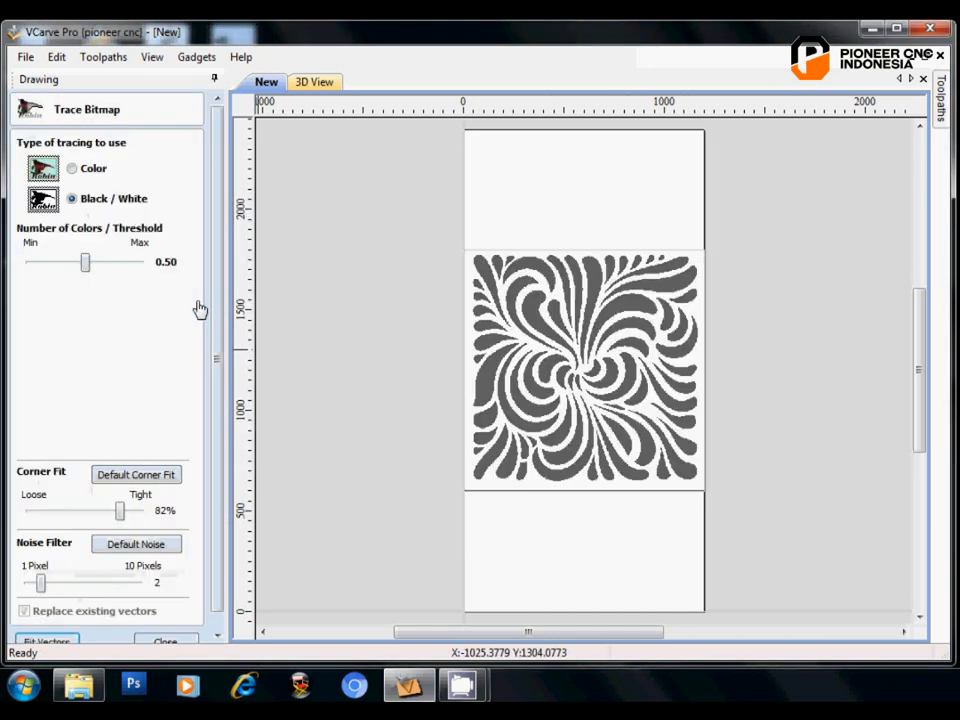
pyautogui.click(58, 639)
pyautogui.click(165, 641)
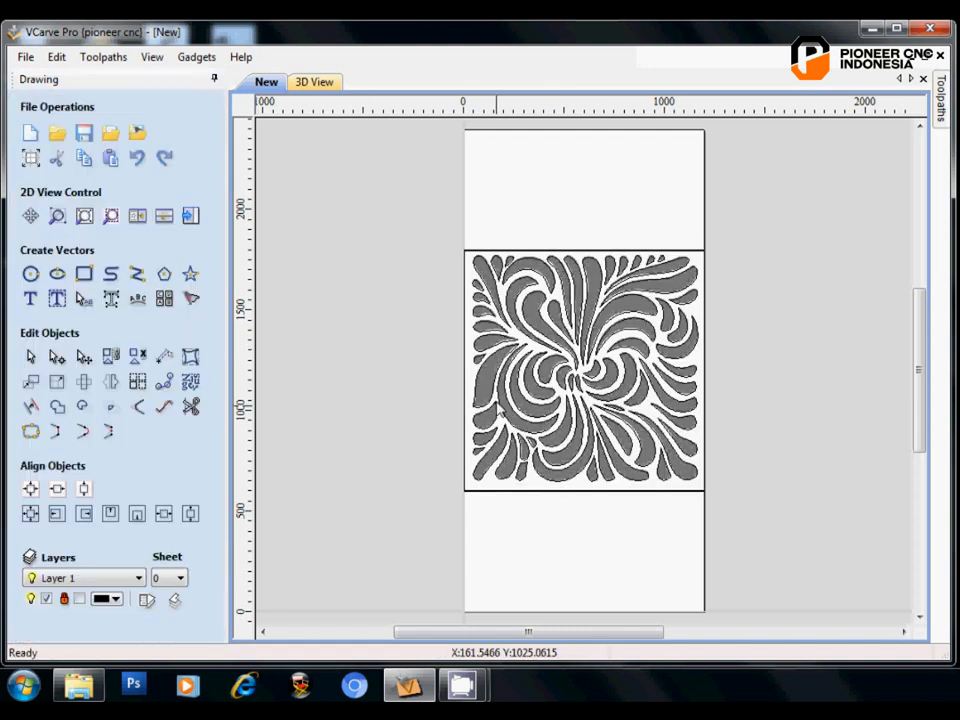
# - Delete the source bitmap behind the traced leaf vectors
pyautogui.click(478, 384)
pyautogui.rightClick(480, 385)
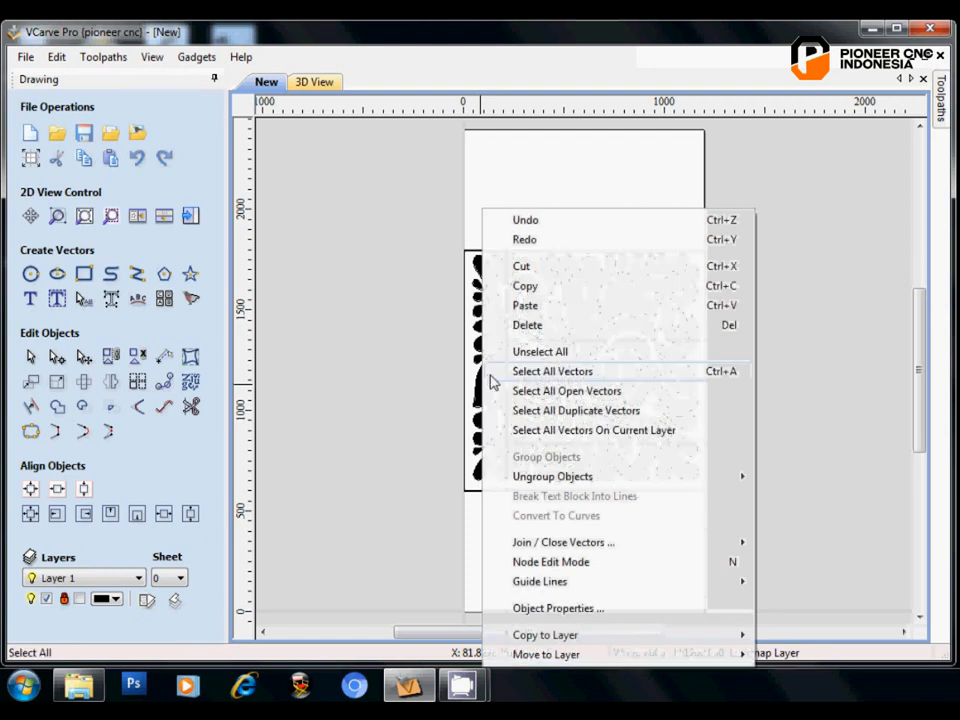
pyautogui.click(522, 327)
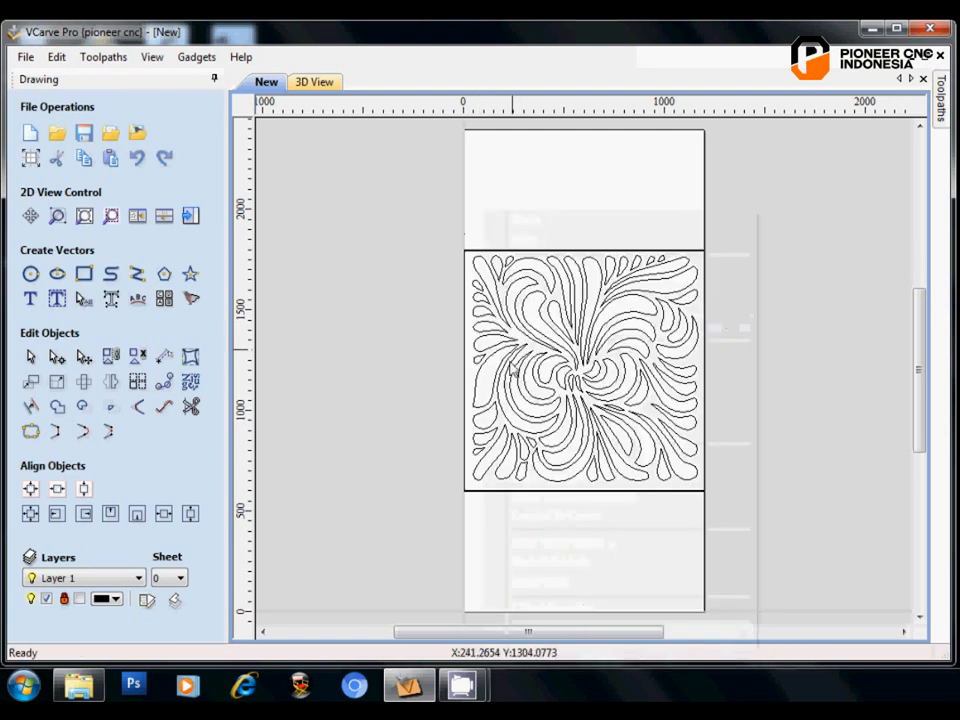
# - Delete the inner of the two overlapping square border vectors around the pattern, keeping the outer border
pyautogui.click(600, 258)
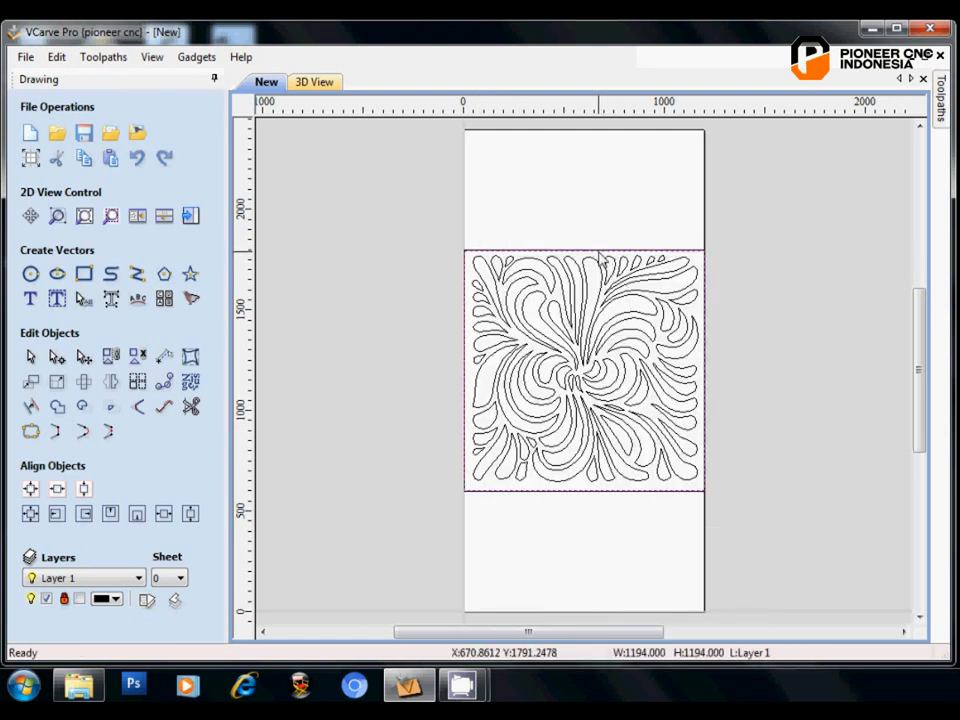
pyautogui.press('Delete')
pyautogui.click(589, 251)
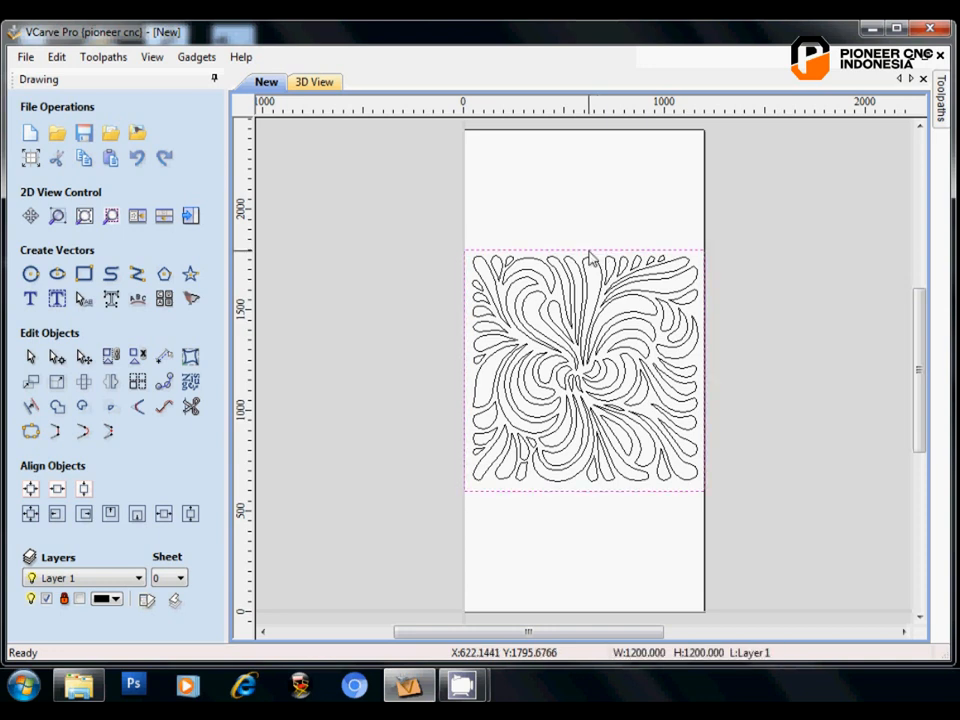
pyautogui.click(602, 524)
# - Examine the traced leaf outlines and border up close, including the long leaf in the pattern's upper-right corner
pyautogui.scroll(3, 519, 508)
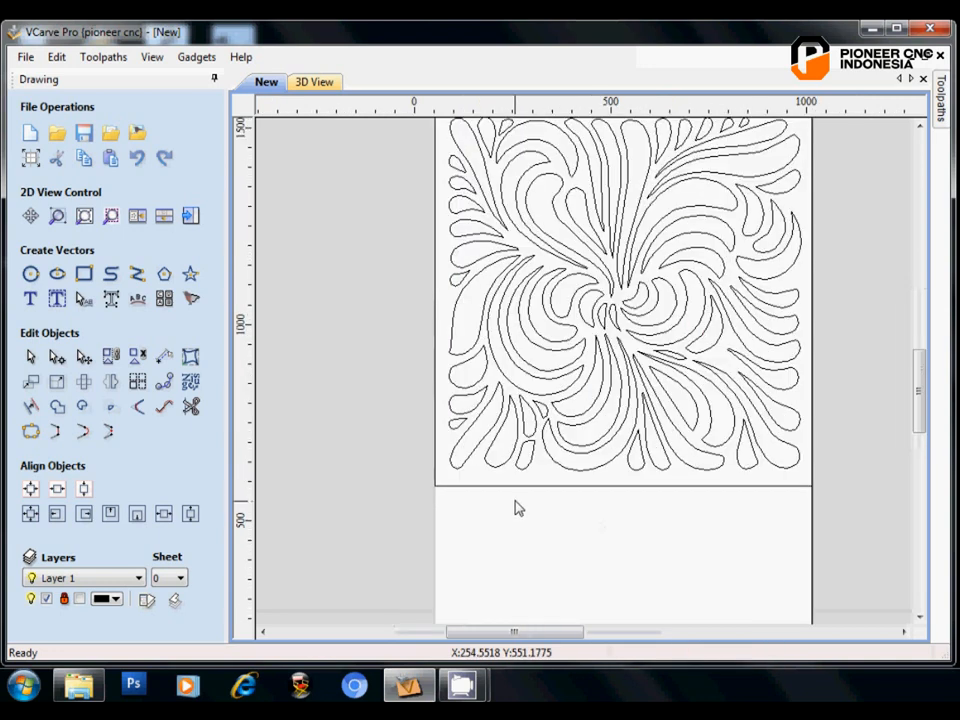
pyautogui.scroll(2, 517, 505)
pyautogui.scroll(2, 518, 505)
pyautogui.scroll(-5, 518, 505)
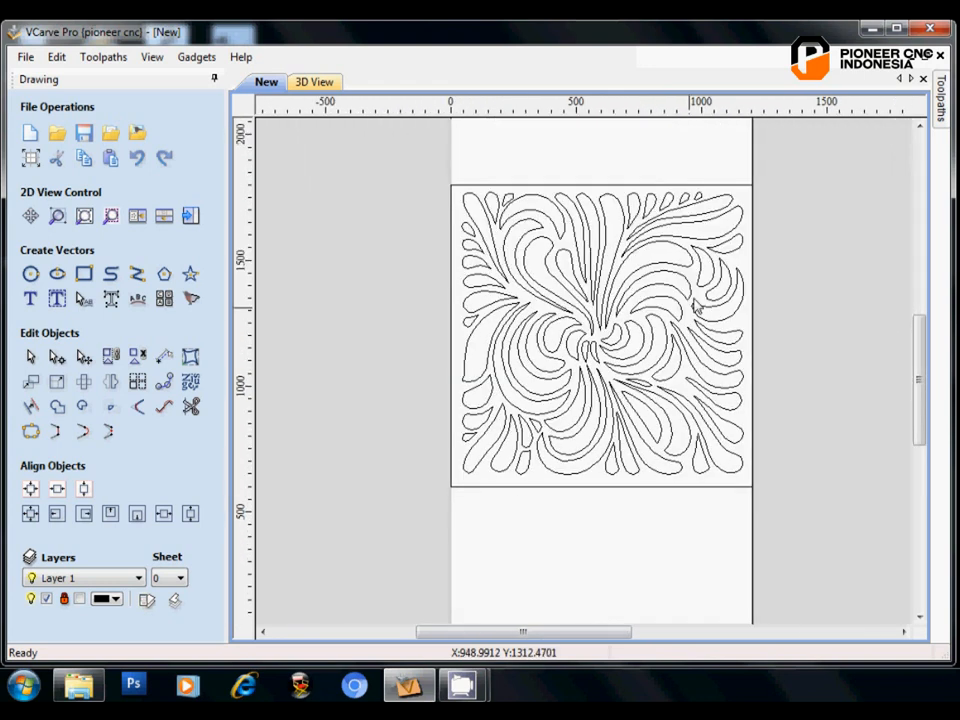
pyautogui.scroll(4, 664, 216)
pyautogui.click(657, 235)
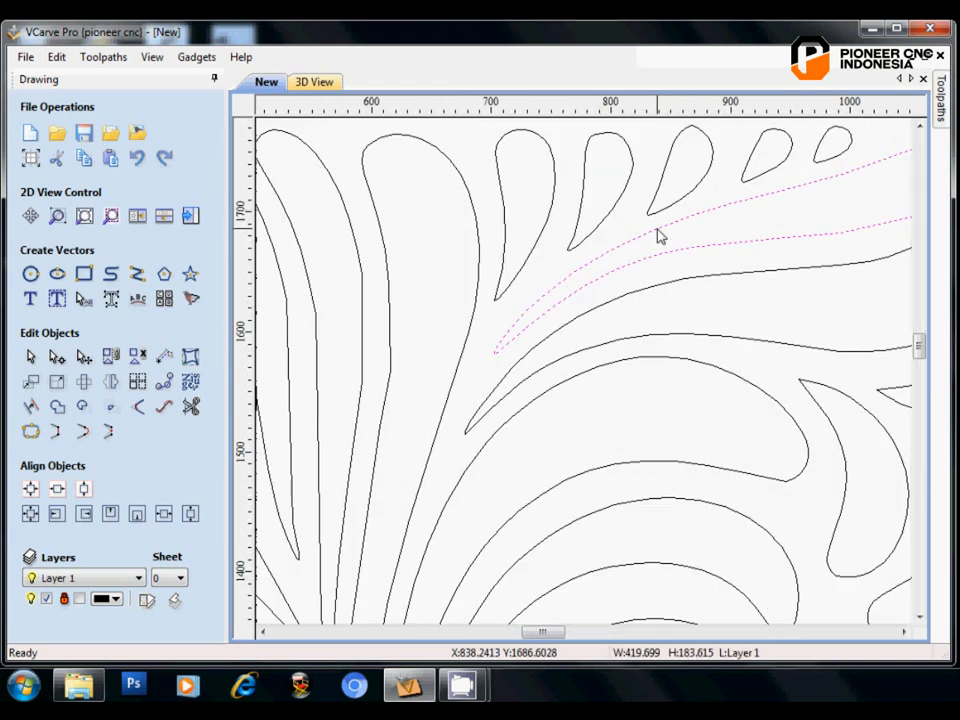
pyautogui.scroll(-2, 634, 240)
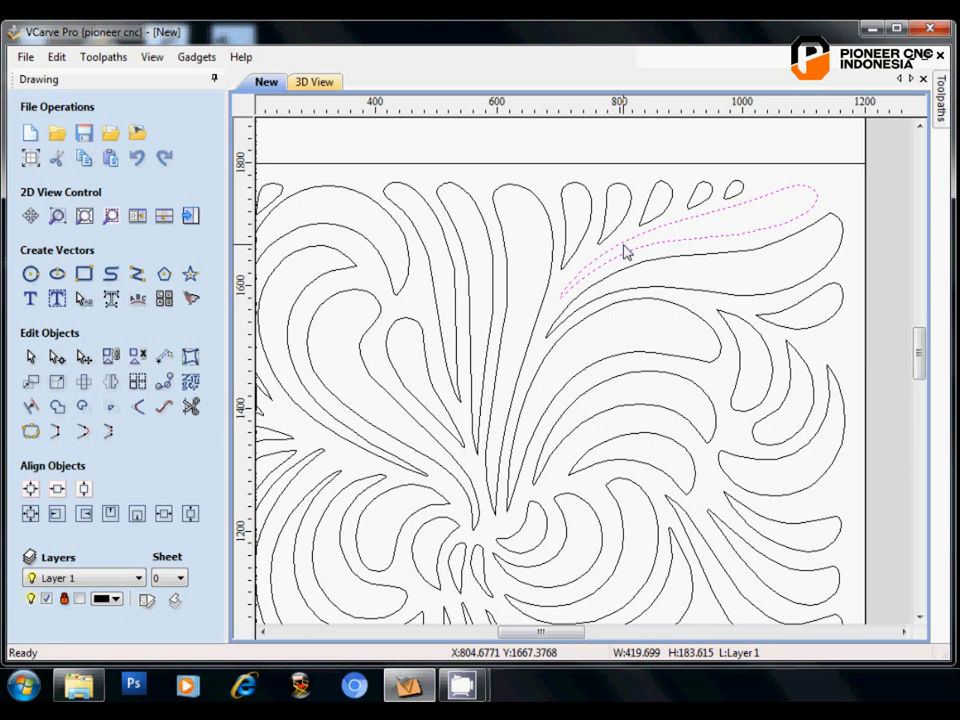
pyautogui.scroll(-2, 627, 251)
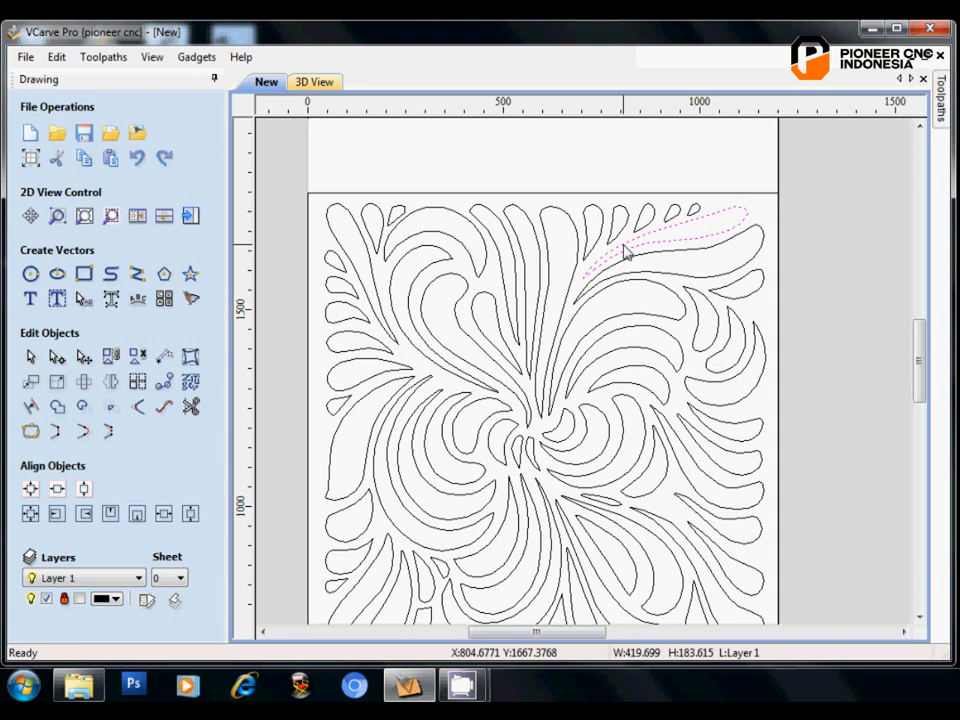
pyautogui.scroll(-3, 625, 251)
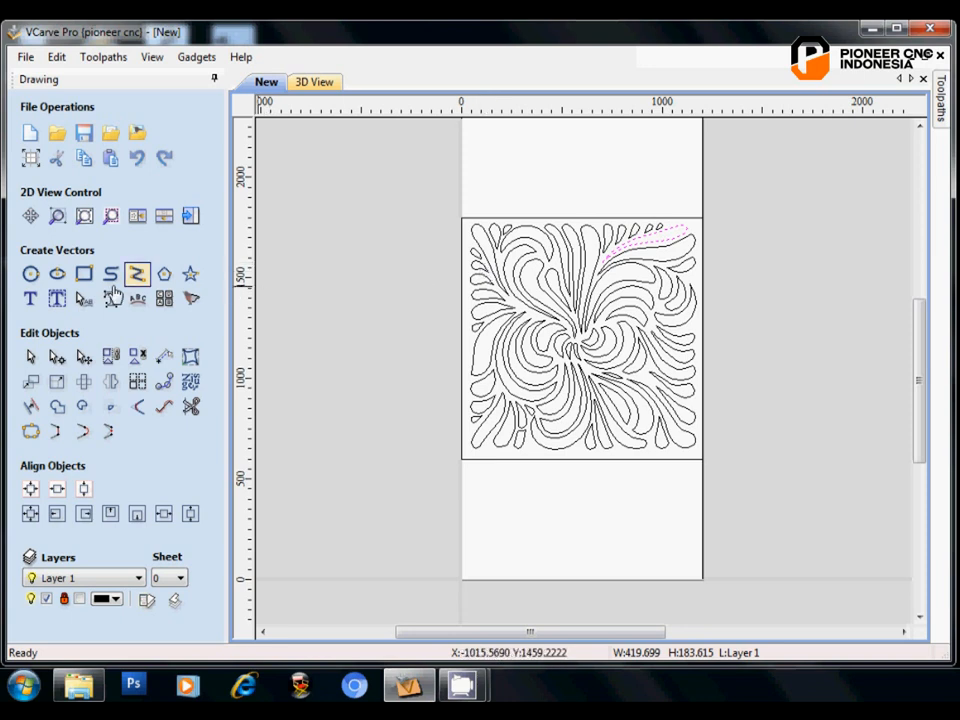
# - Create a square-cornered rectangle 600 mm wide and 1200 mm high, with its centre anchored at X 0, Y 0
pyautogui.click(84, 273)
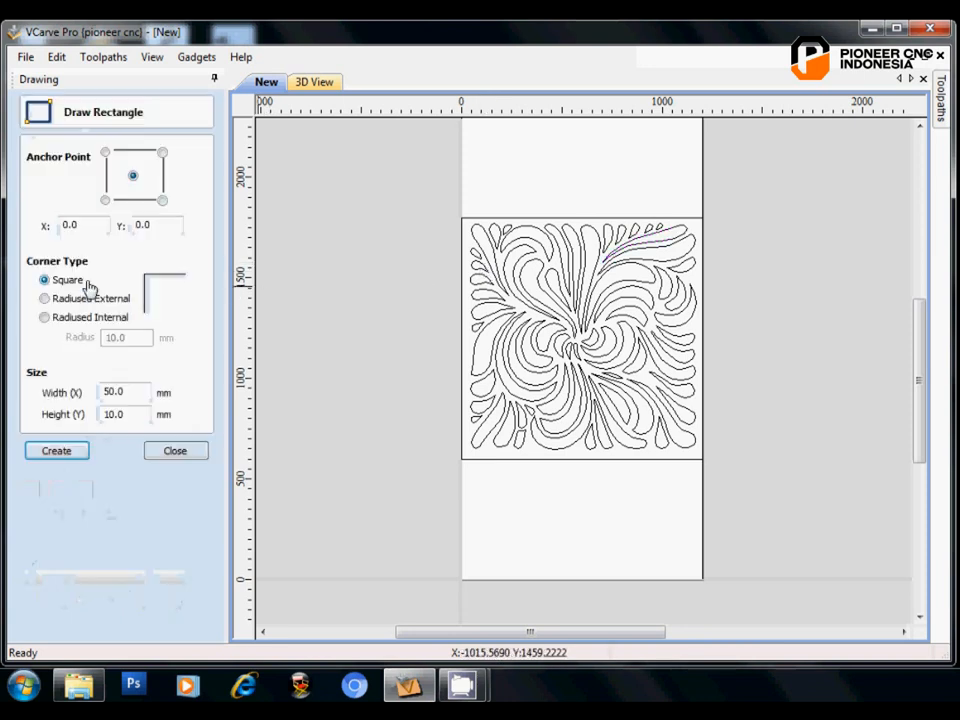
pyautogui.click(110, 416)
pyautogui.write('20')
pyautogui.click(108, 391)
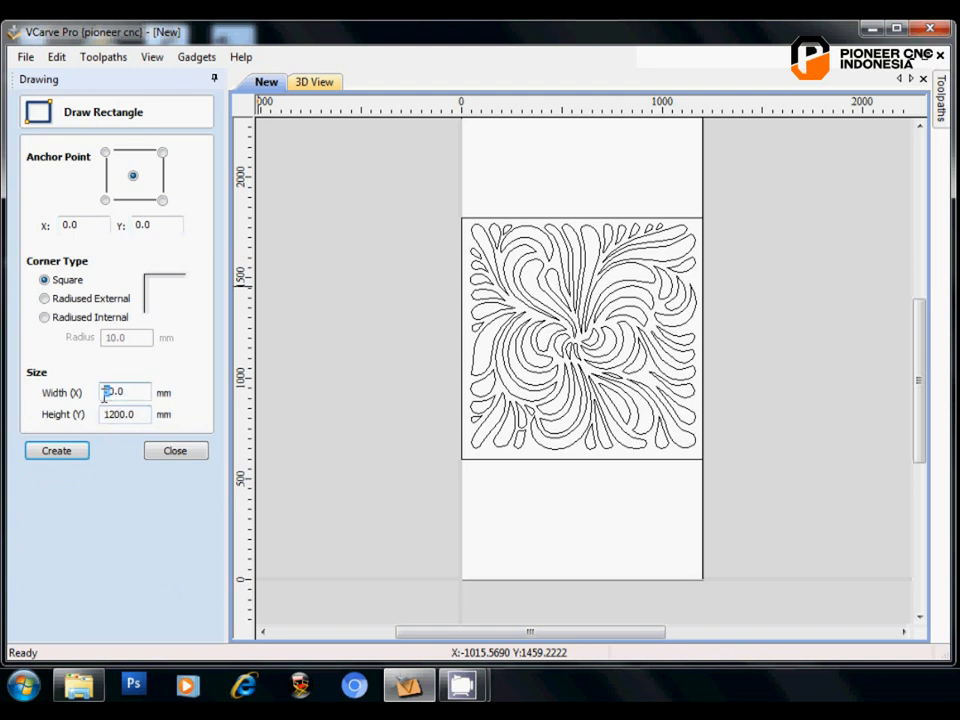
pyautogui.write('90')
pyautogui.click(60, 456)
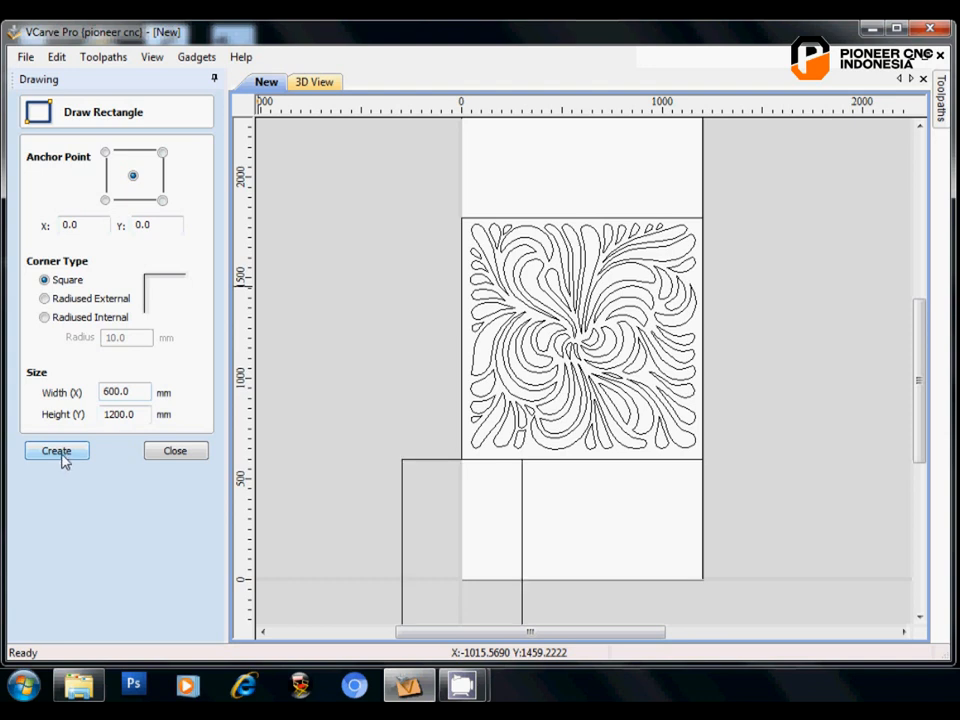
pyautogui.click(150, 457)
# - Move the 600 × 1200 mm rectangle over the left half of the leaf pattern, matching the border's height
pyautogui.click(366, 514)
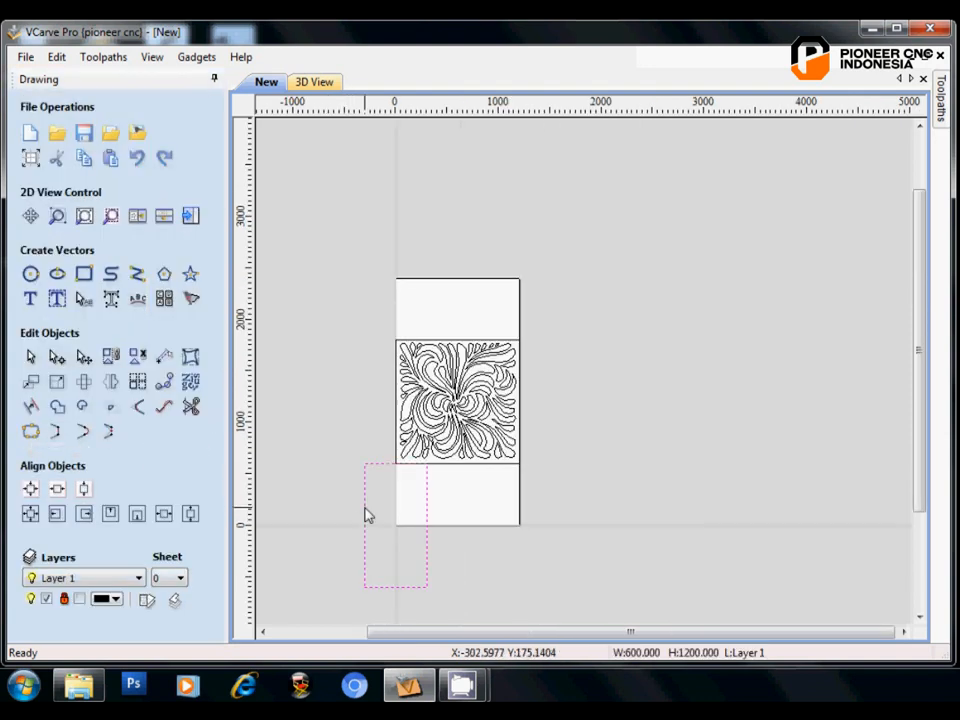
pyautogui.click(366, 525)
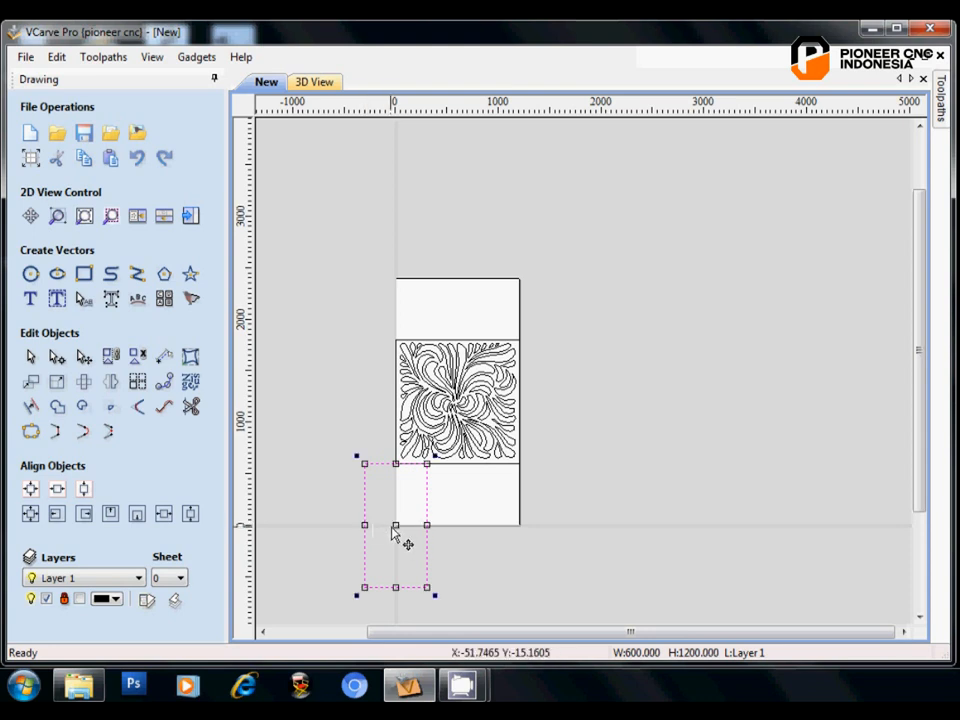
pyautogui.moveTo(394, 523); pyautogui.dragTo(416, 405)
pyautogui.scroll(5, 418, 408)
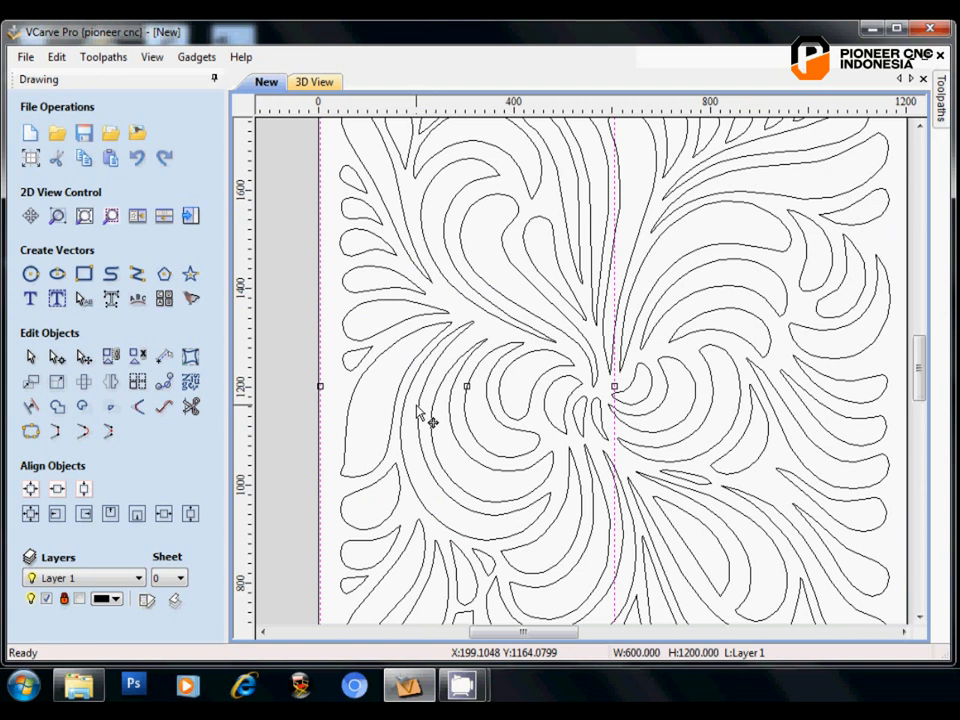
pyautogui.scroll(-2, 418, 411)
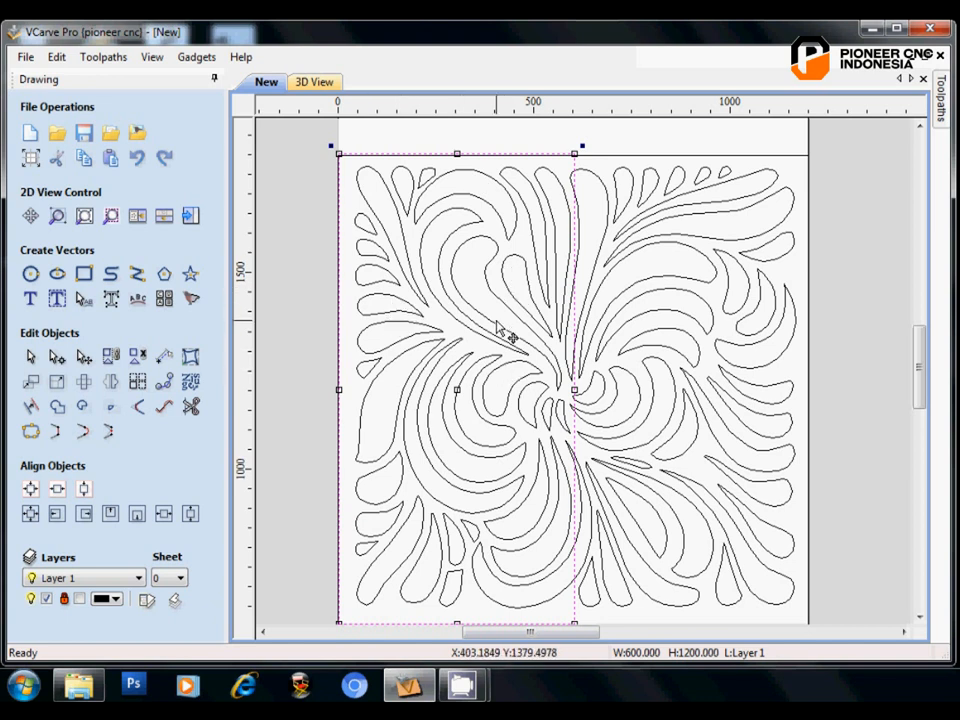
pyautogui.scroll(-1, 497, 326)
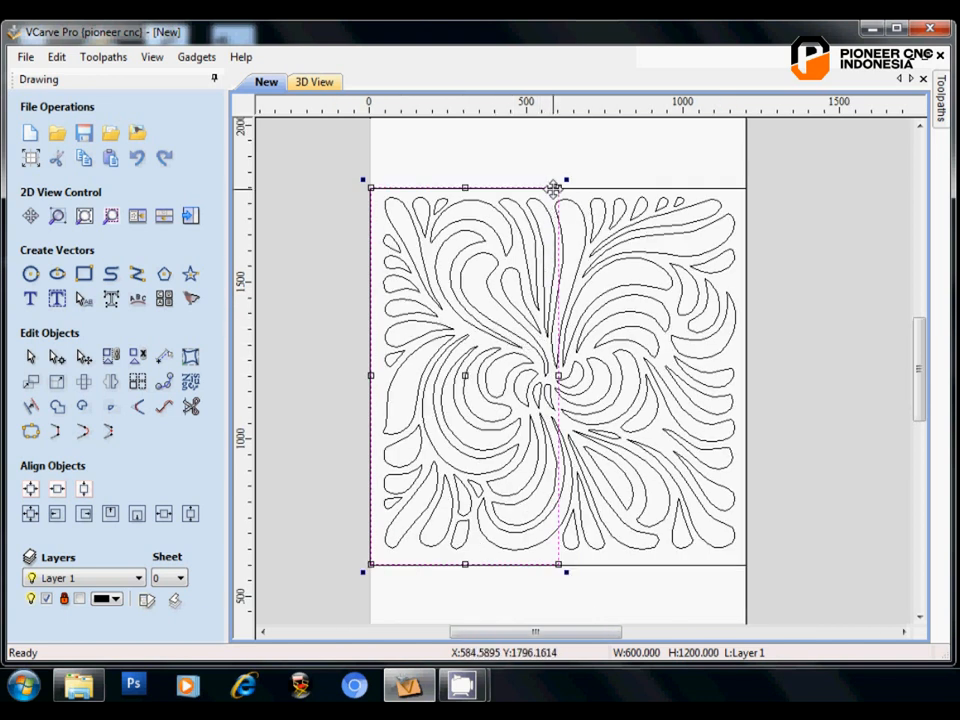
# - Create a thin square-cornered rectangle 1 mm wide and 1200 mm high, with its centre anchored at X 0, Y 0
pyautogui.click(85, 276)
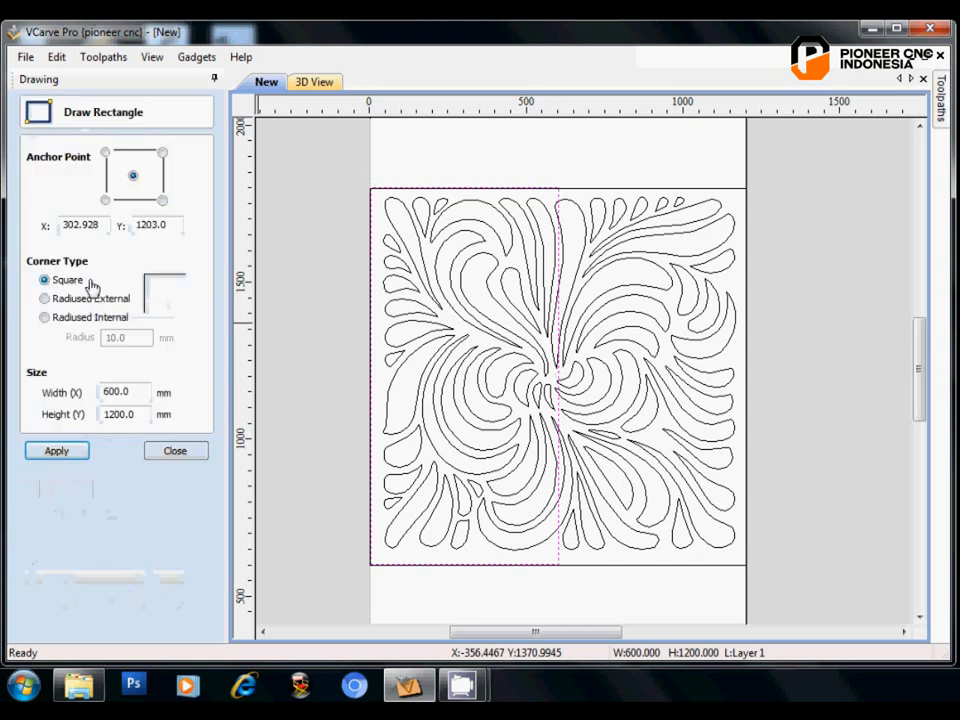
pyautogui.click(178, 451)
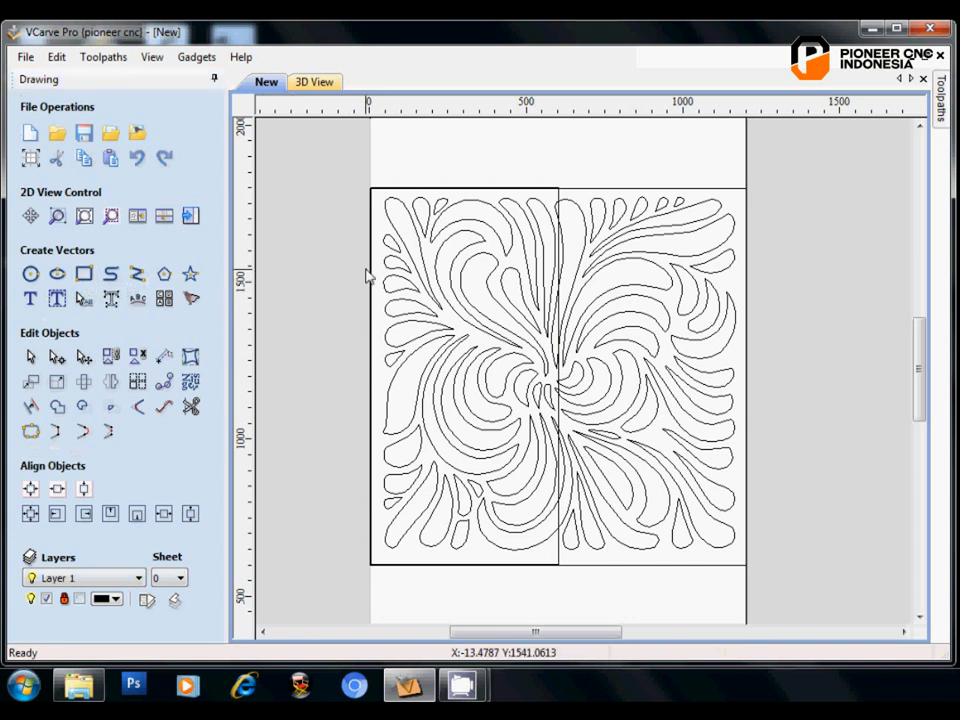
pyautogui.click(84, 274)
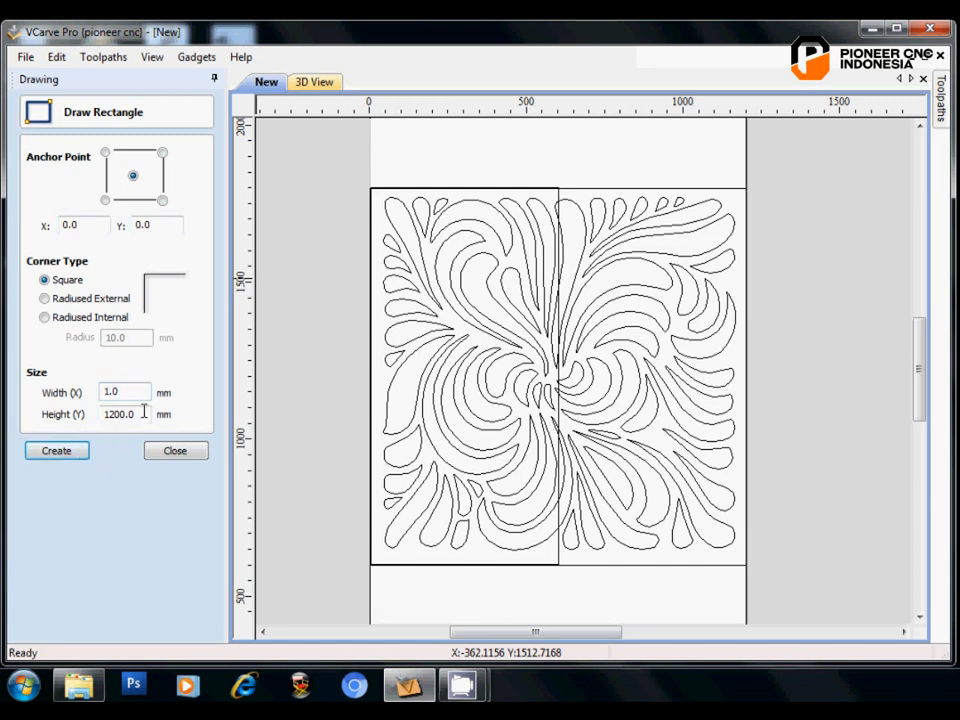
pyautogui.click(174, 454)
# - Move the 1 × 1200 mm strip onto the pattern's vertical dividing line, centred on the right edge of the 600 mm rectangle
pyautogui.scroll(-3, 317, 429)
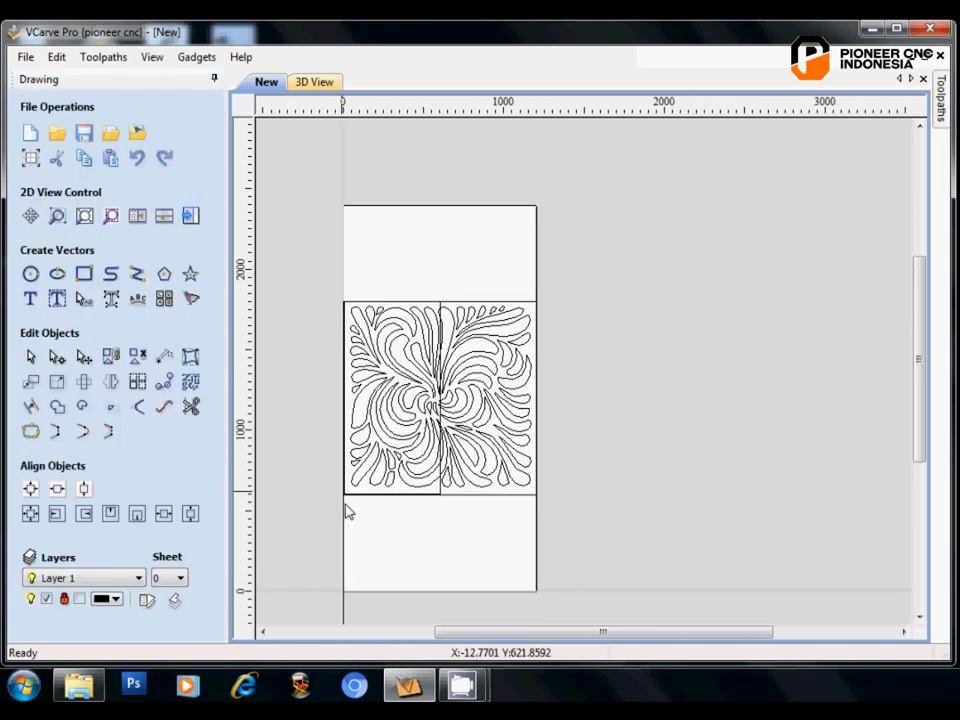
pyautogui.click(345, 542)
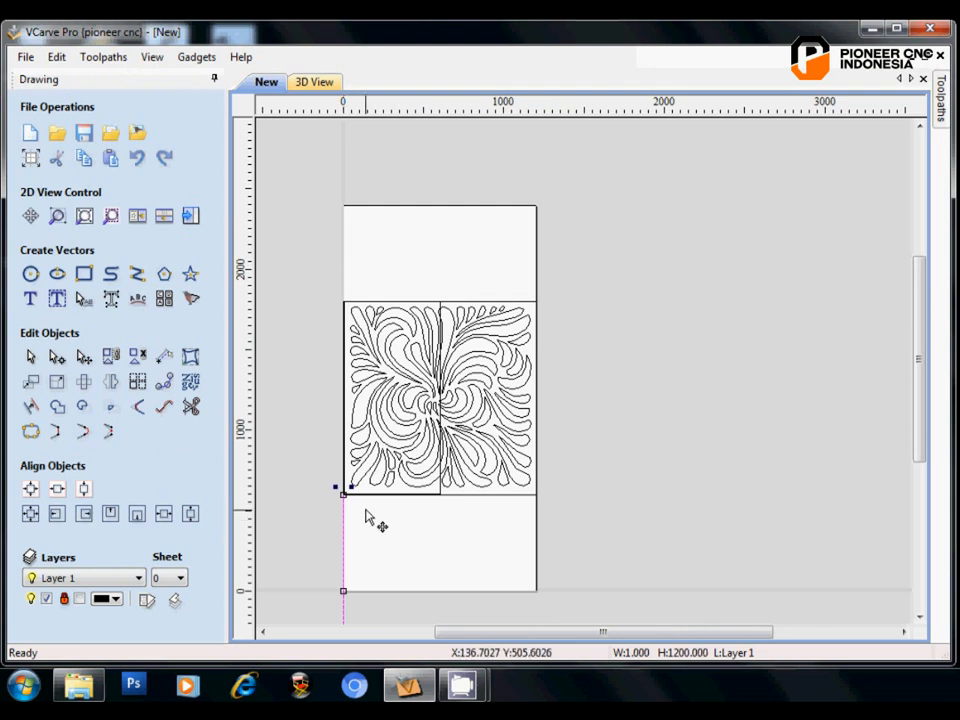
pyautogui.scroll(-2, 350, 558)
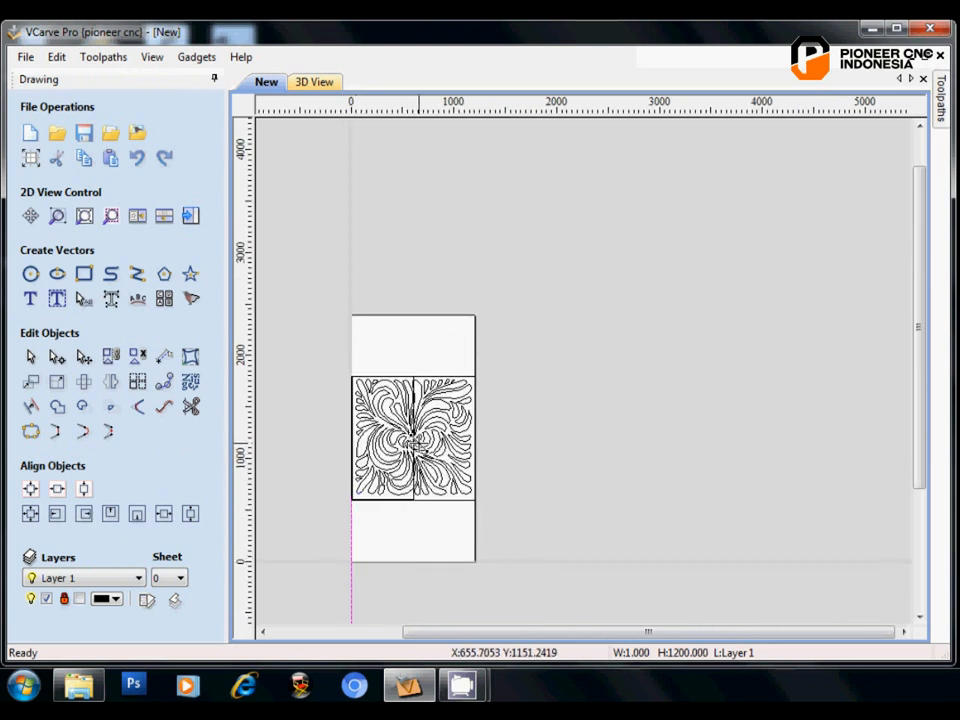
pyautogui.press('F9')
pyautogui.scroll(10, 414, 440)
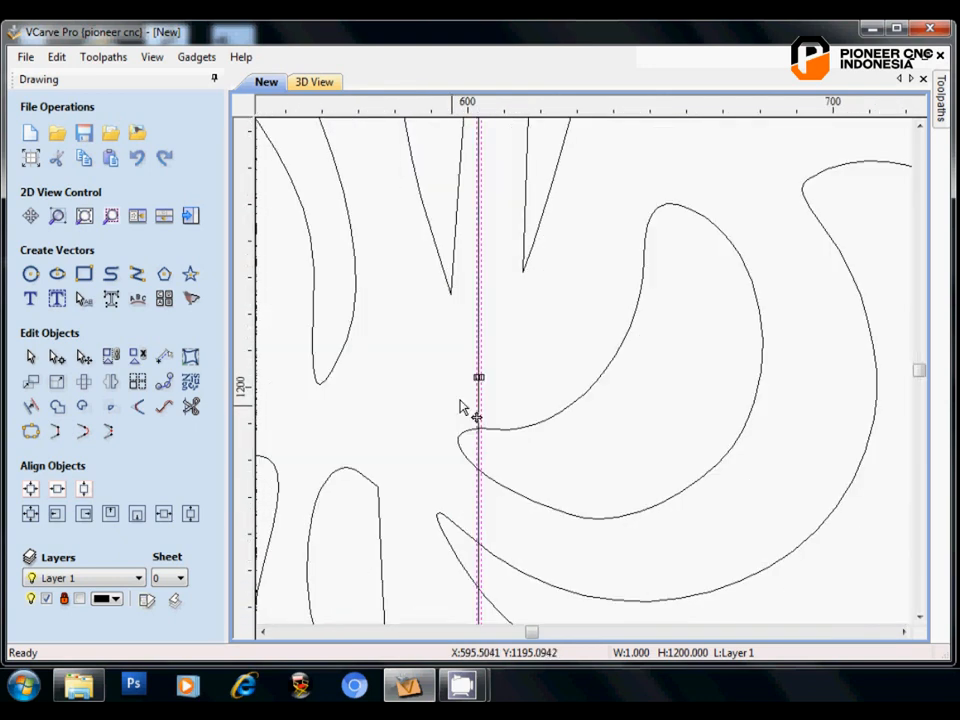
pyautogui.scroll(4, 481, 378)
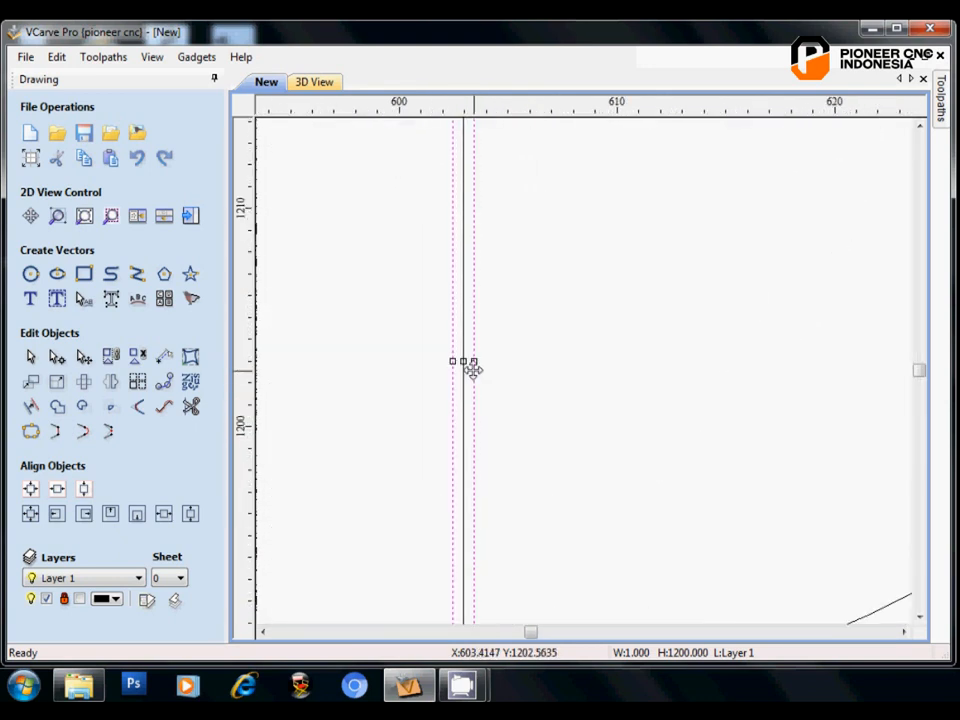
pyautogui.scroll(-4, 470, 380)
pyautogui.scroll(3, 459, 383)
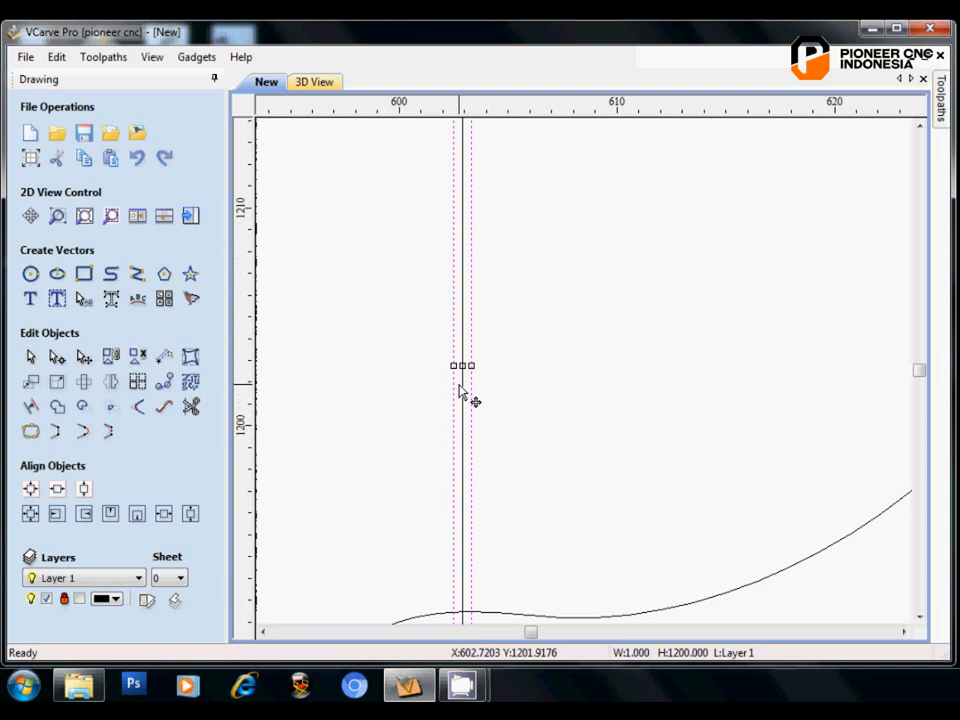
pyautogui.scroll(3, 465, 390)
pyautogui.scroll(-8, 463, 345)
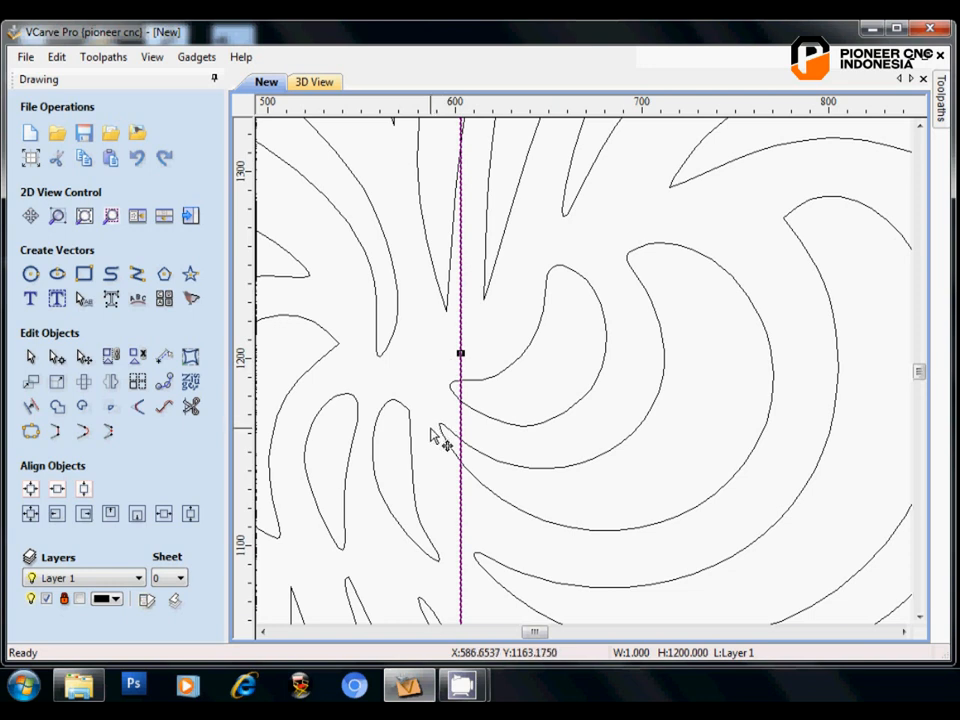
# - Examine the 1 mm strip's alignment with the 600 mm rectangle's edge, close up and over its full height
pyautogui.scroll(3, 441, 422)
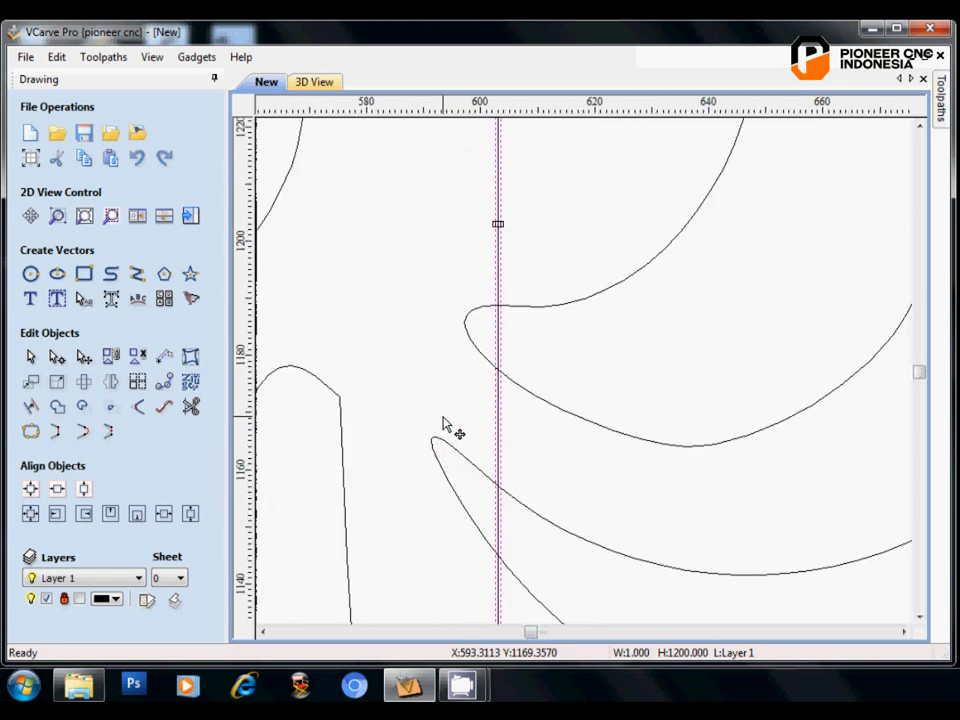
pyautogui.scroll(-7, 445, 425)
pyautogui.scroll(3, 445, 245)
pyautogui.scroll(-3, 440, 237)
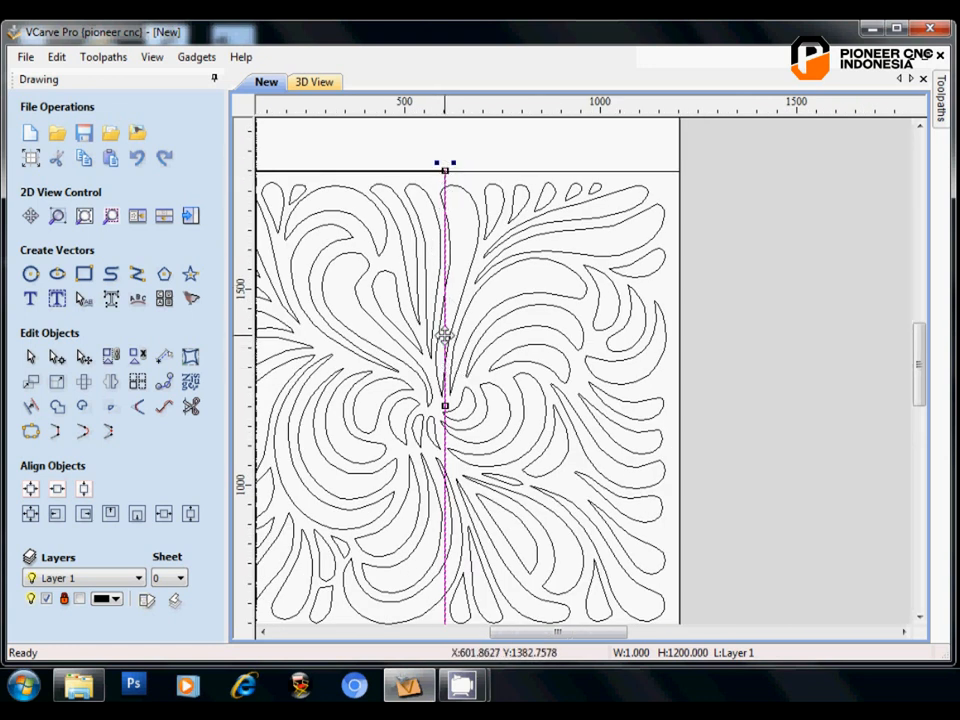
pyautogui.scroll(-3, 444, 330)
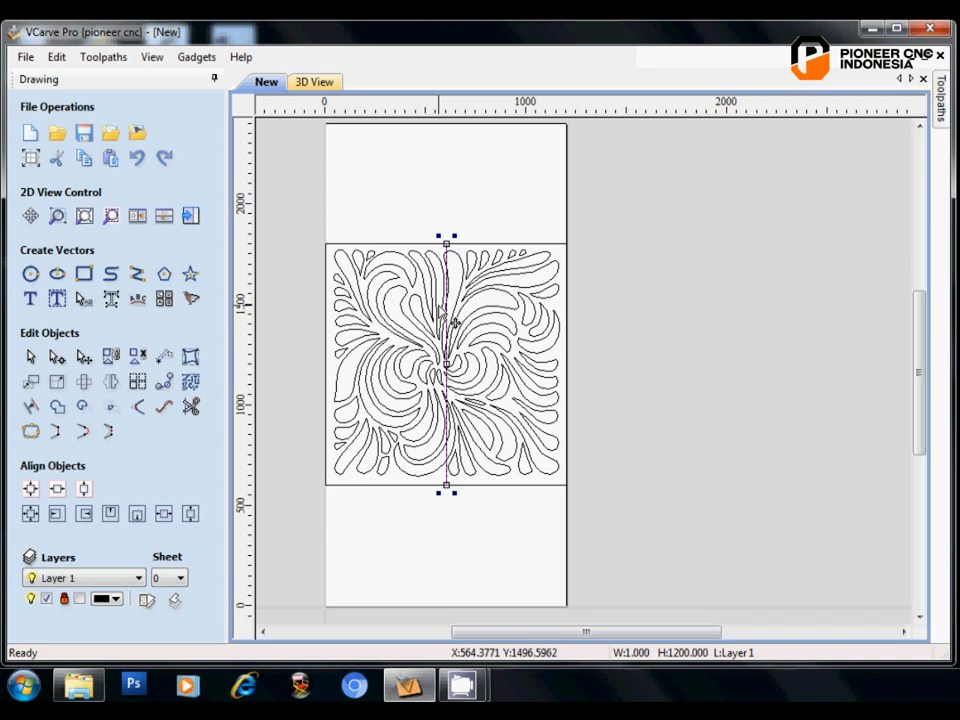
pyautogui.scroll(4, 450, 380)
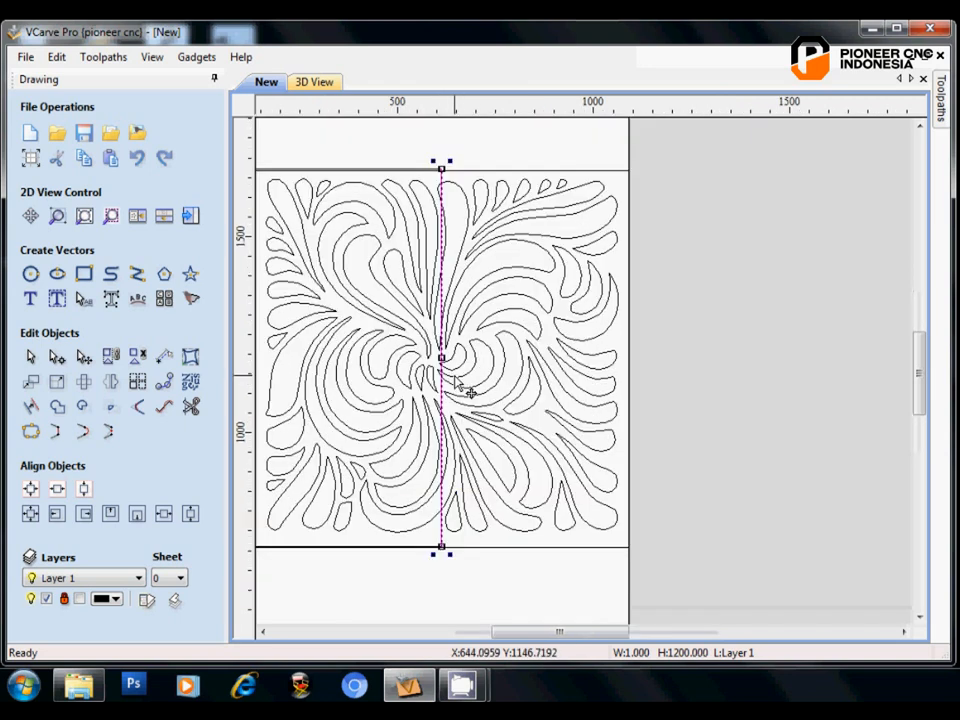
pyautogui.scroll(-4, 458, 381)
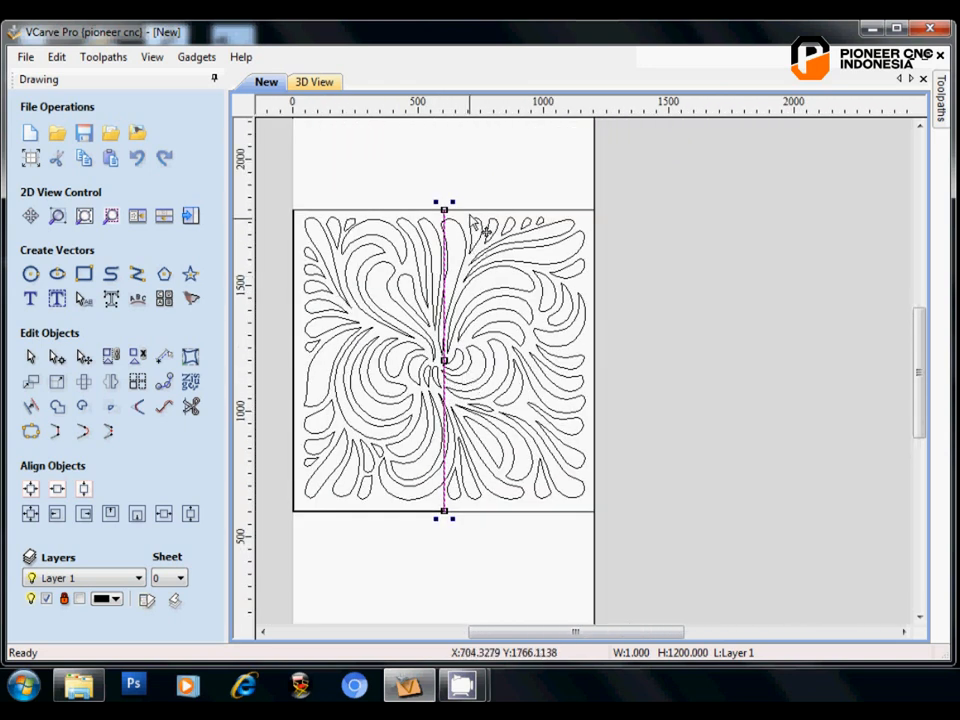
pyautogui.click(480, 190)
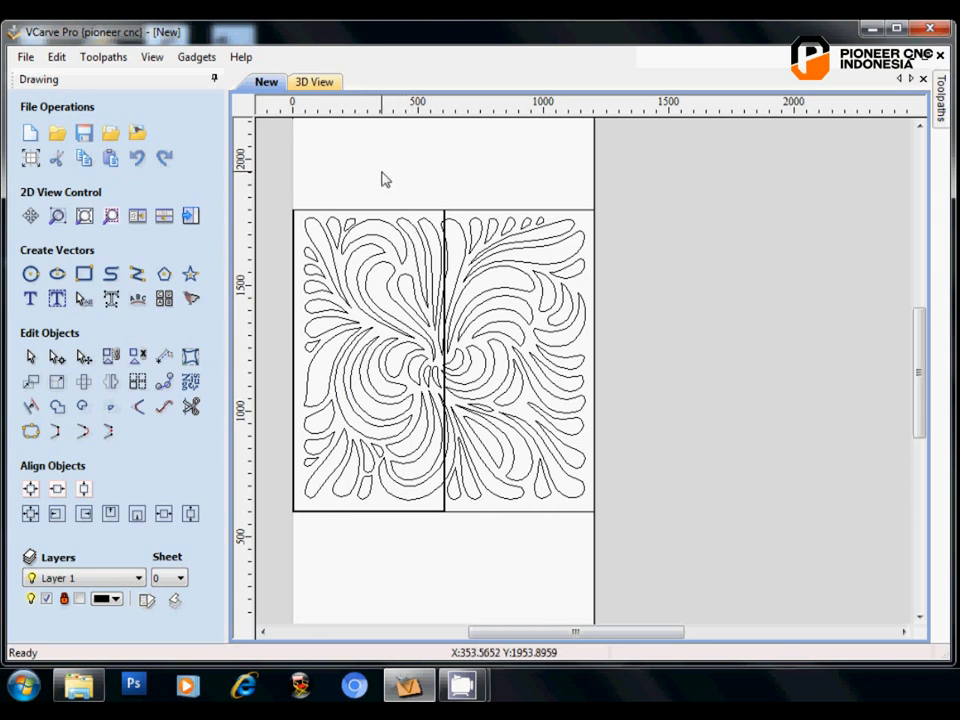
# - Subtract the 1 × 1200 mm strip from the central leaf shapes along the dividing line, making the strip the last vector selected
pyautogui.scroll(2, 375, 180)
pyautogui.scroll(-1, 386, 193)
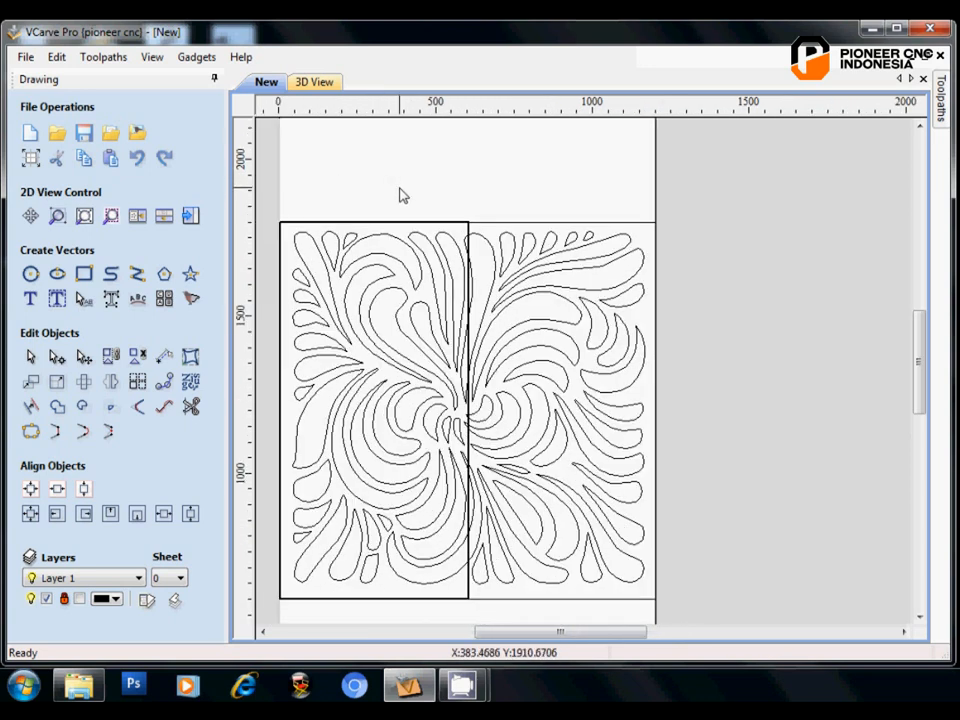
pyautogui.moveTo(414, 189); pyautogui.dragTo(525, 630)
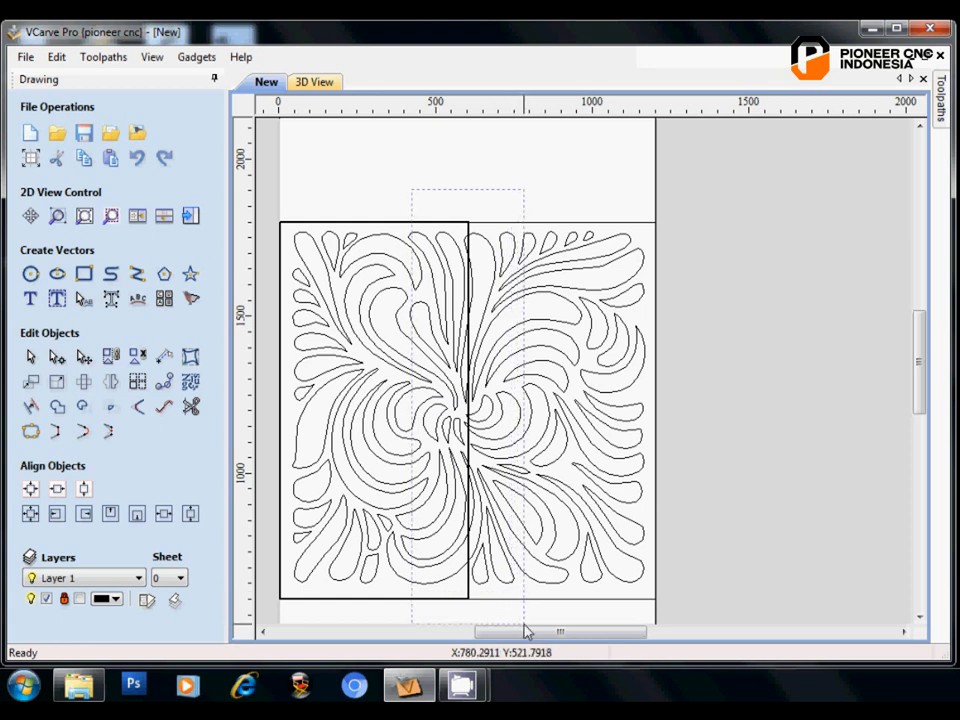
pyautogui.moveTo(527, 630); pyautogui.dragTo(527, 630)
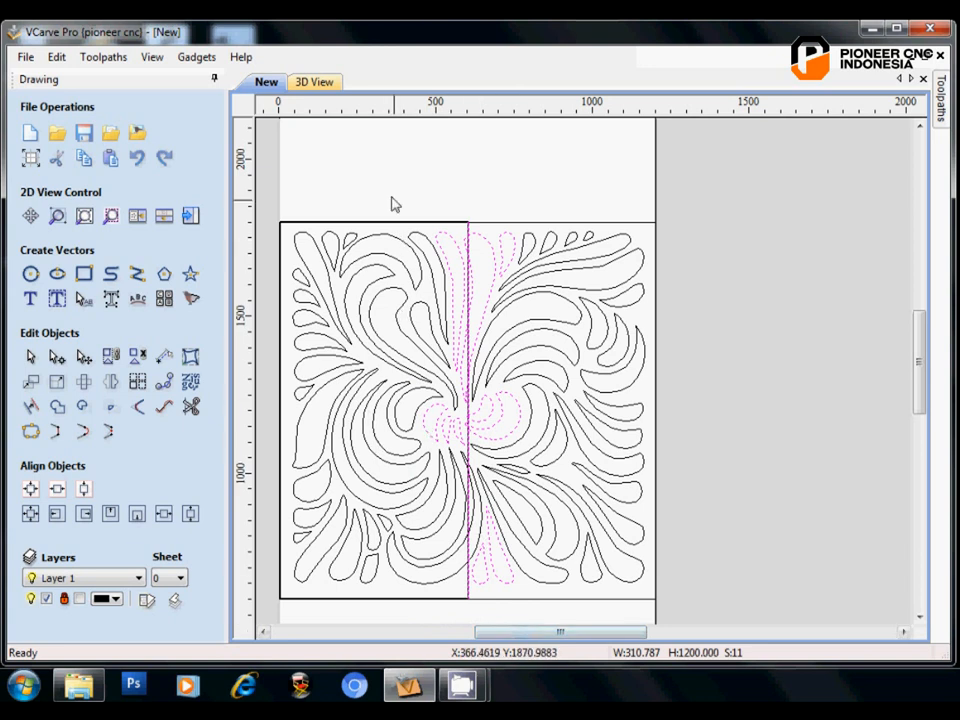
pyautogui.moveTo(370, 166); pyautogui.dragTo(588, 635)
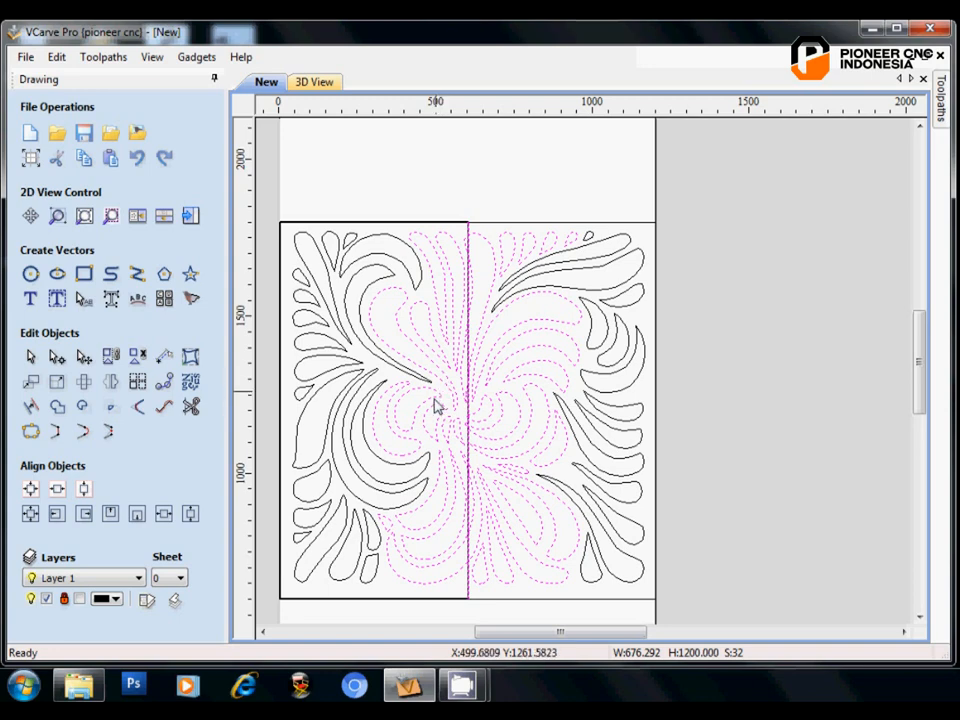
pyautogui.scroll(5, 429, 458)
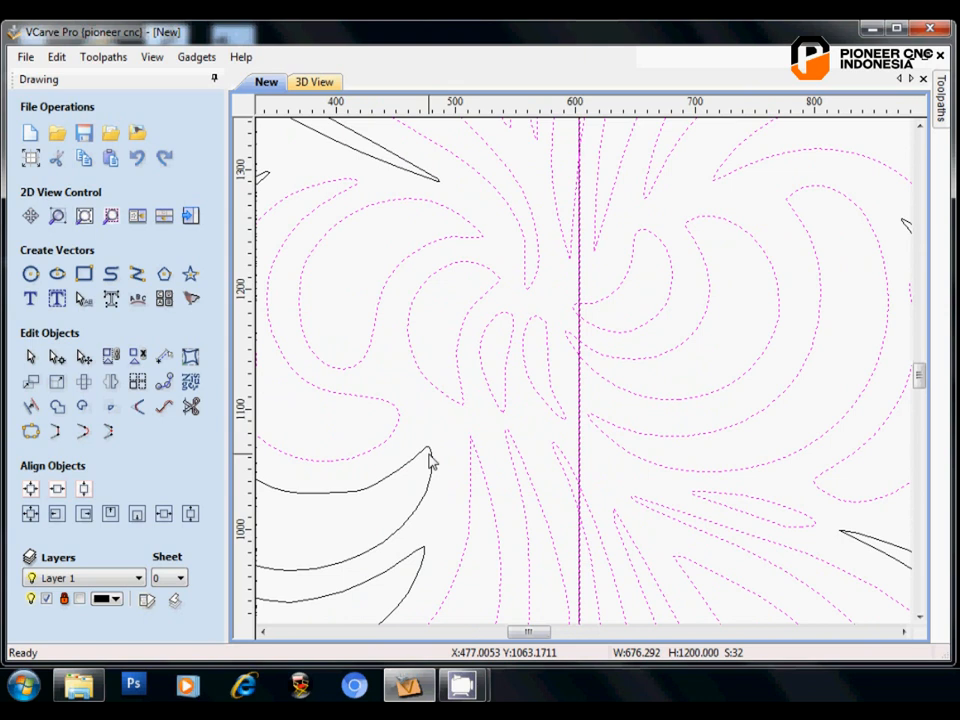
pyautogui.scroll(2, 429, 458)
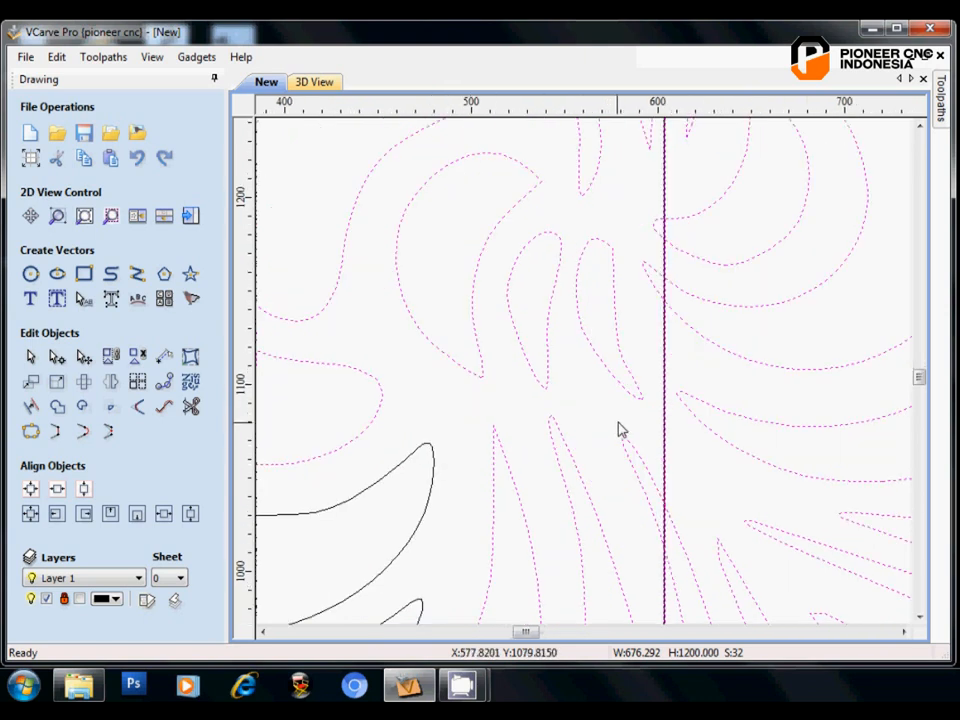
pyautogui.scroll(4, 625, 428)
pyautogui.scroll(-4, 708, 445)
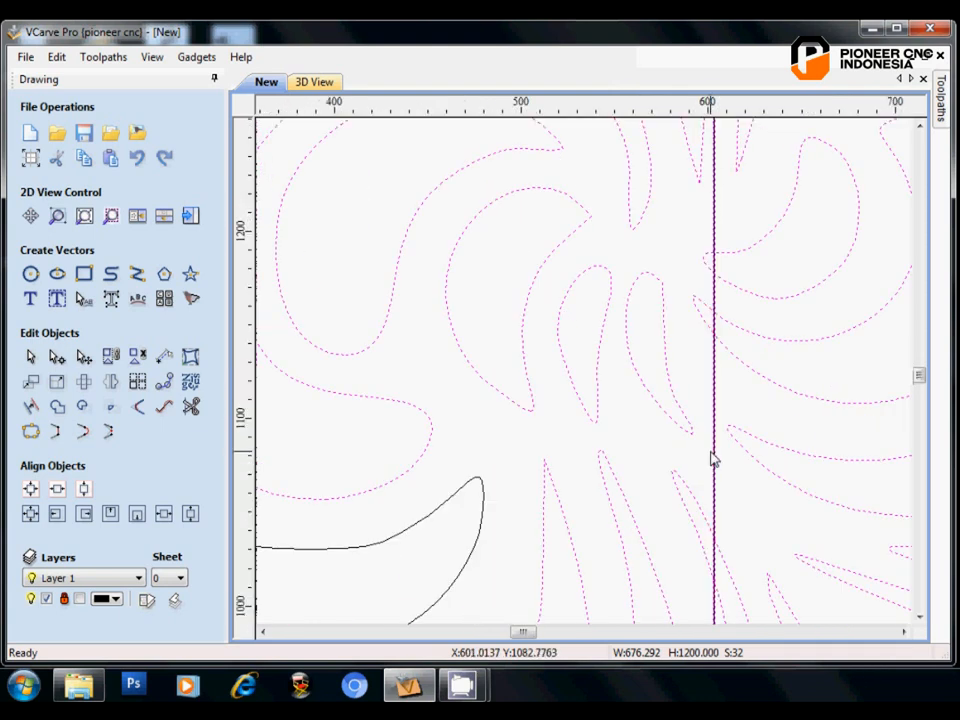
pyautogui.scroll(2, 711, 459)
pyautogui.scroll(2, 600, 436)
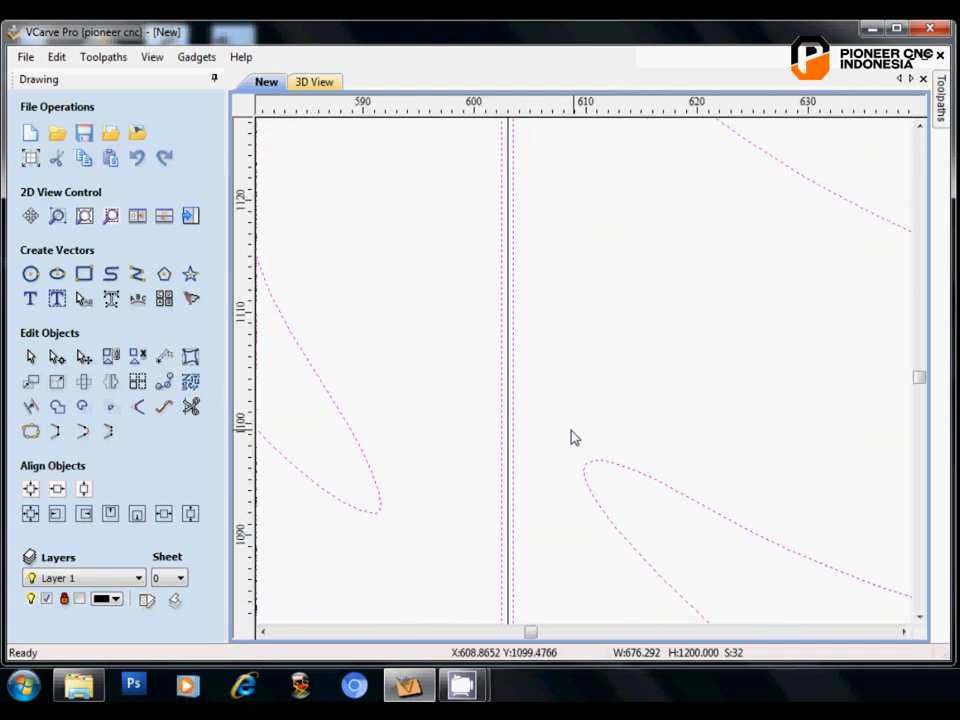
pyautogui.keyDown('shift'); pyautogui.click(512, 440); pyautogui.keyUp('shift')
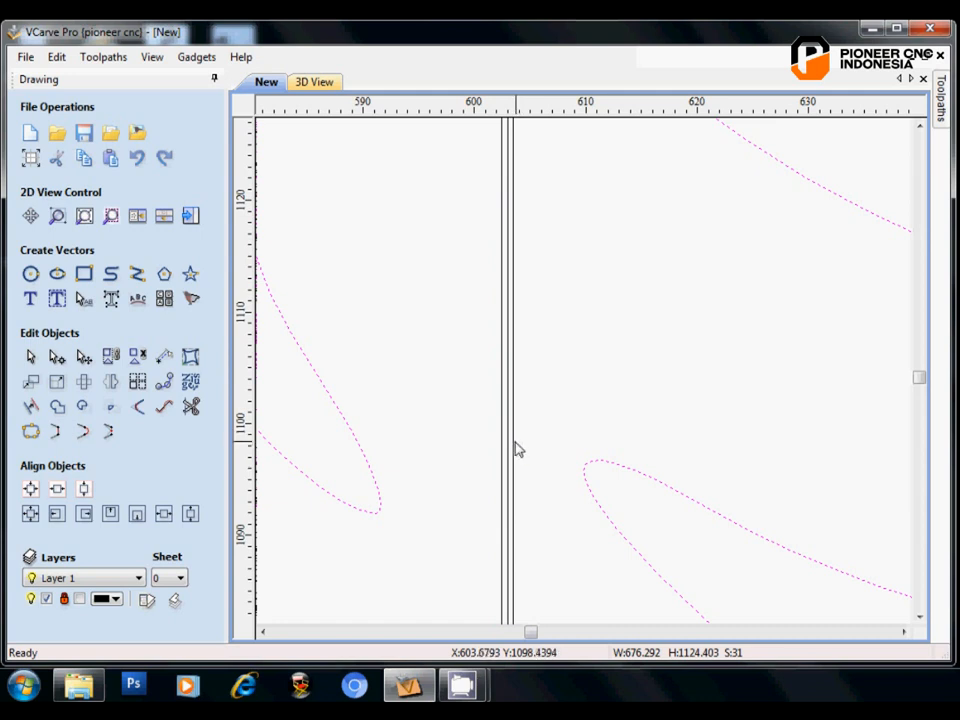
pyautogui.keyDown('shift'); pyautogui.click(514, 449); pyautogui.keyUp('shift')
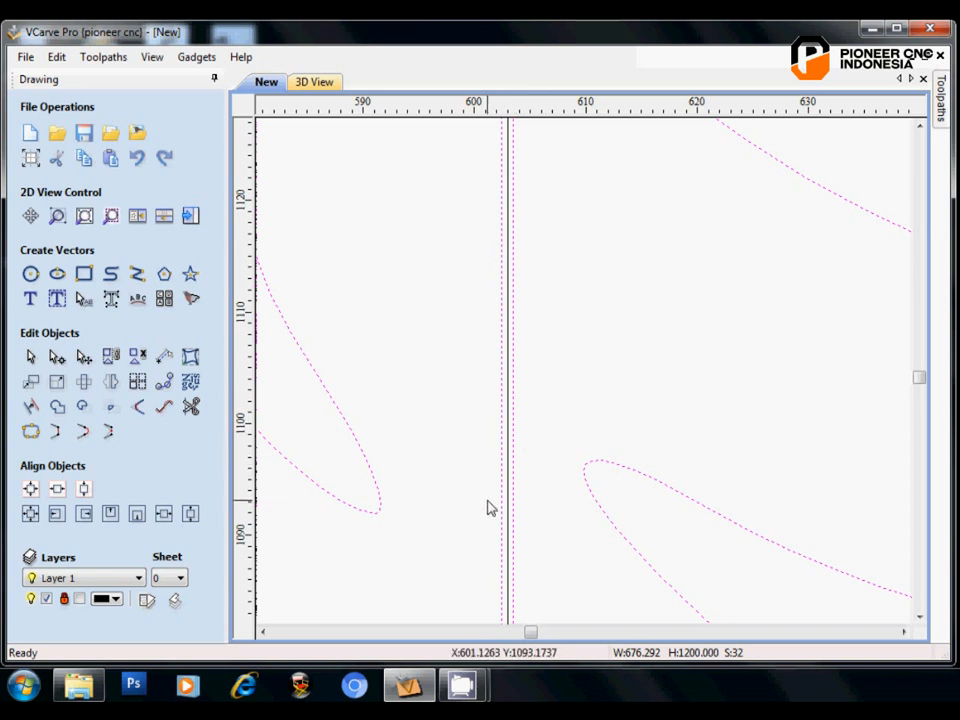
pyautogui.click(86, 413)
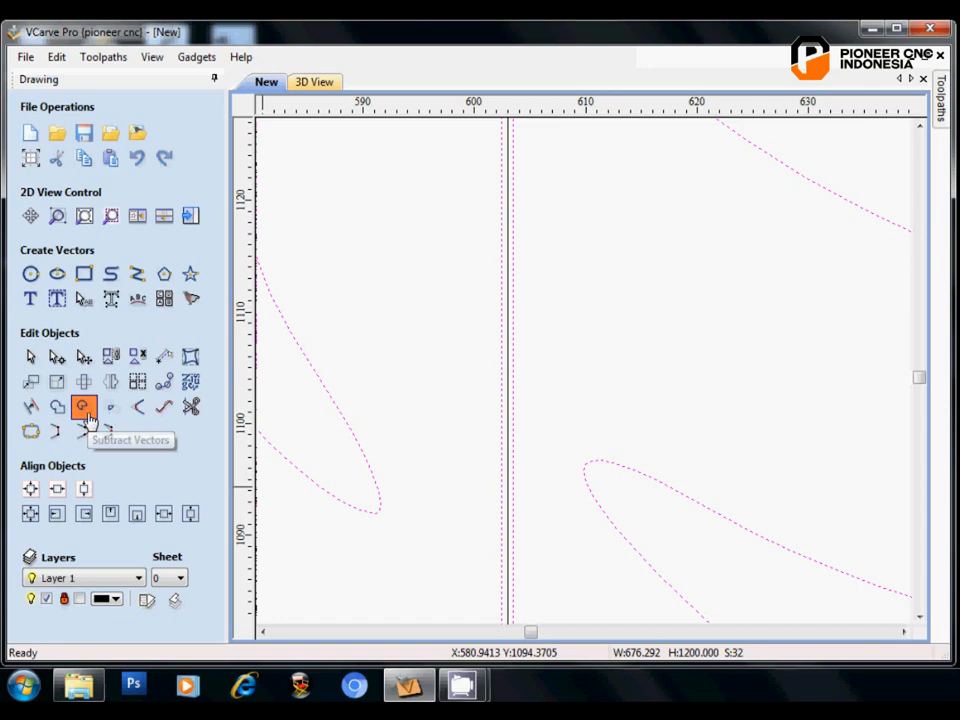
pyautogui.scroll(-3, 289, 484)
pyautogui.scroll(-8, 392, 536)
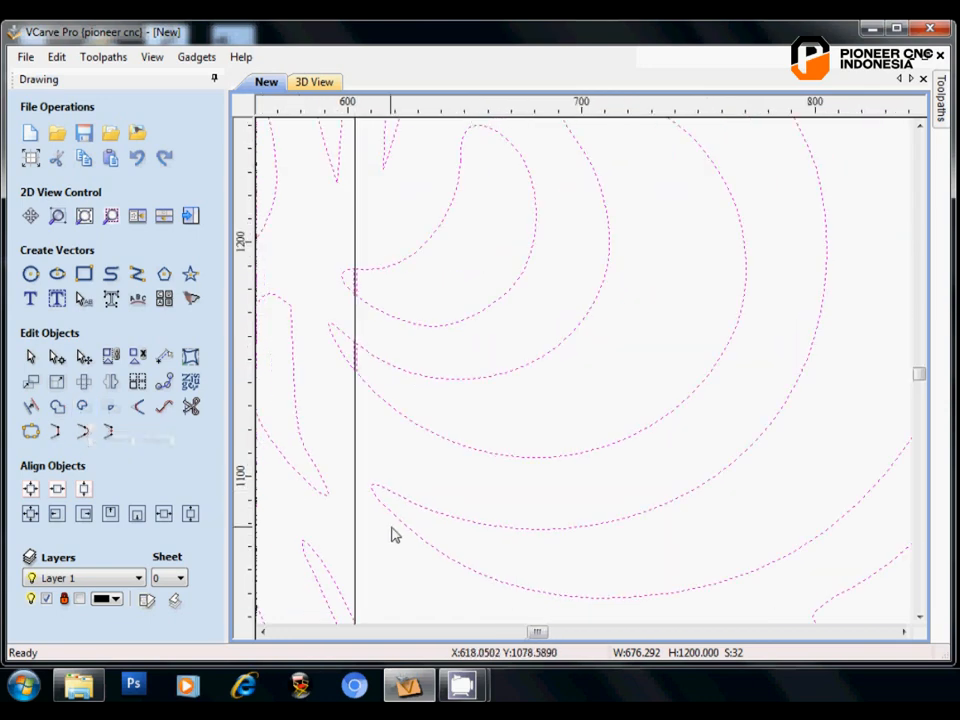
pyautogui.scroll(-2, 398, 537)
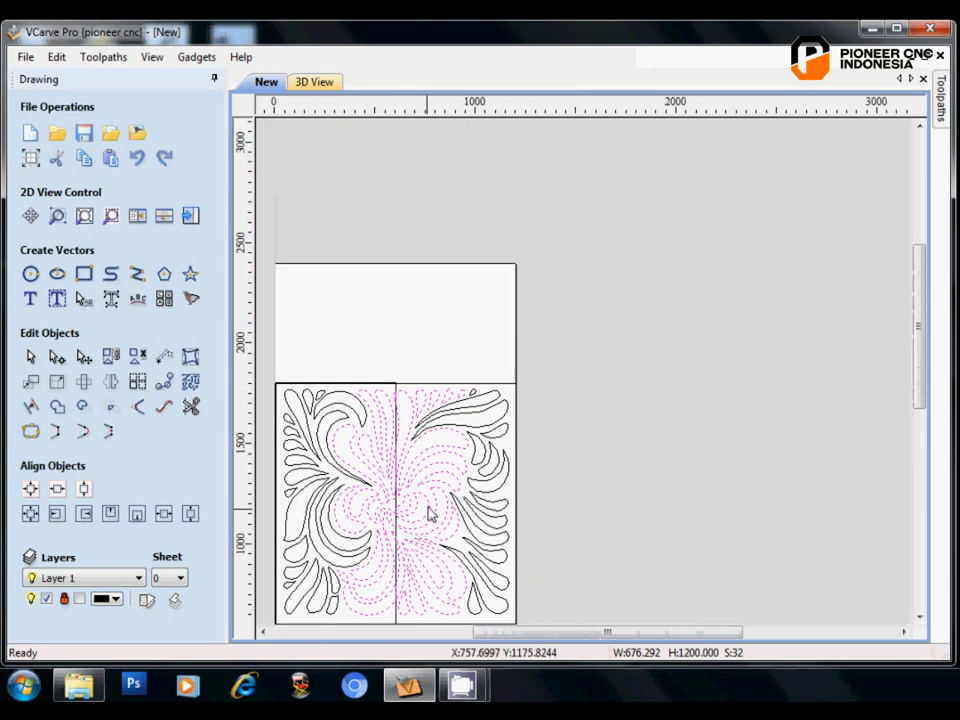
pyautogui.scroll(-4, 392, 546)
pyautogui.scroll(4, 386, 597)
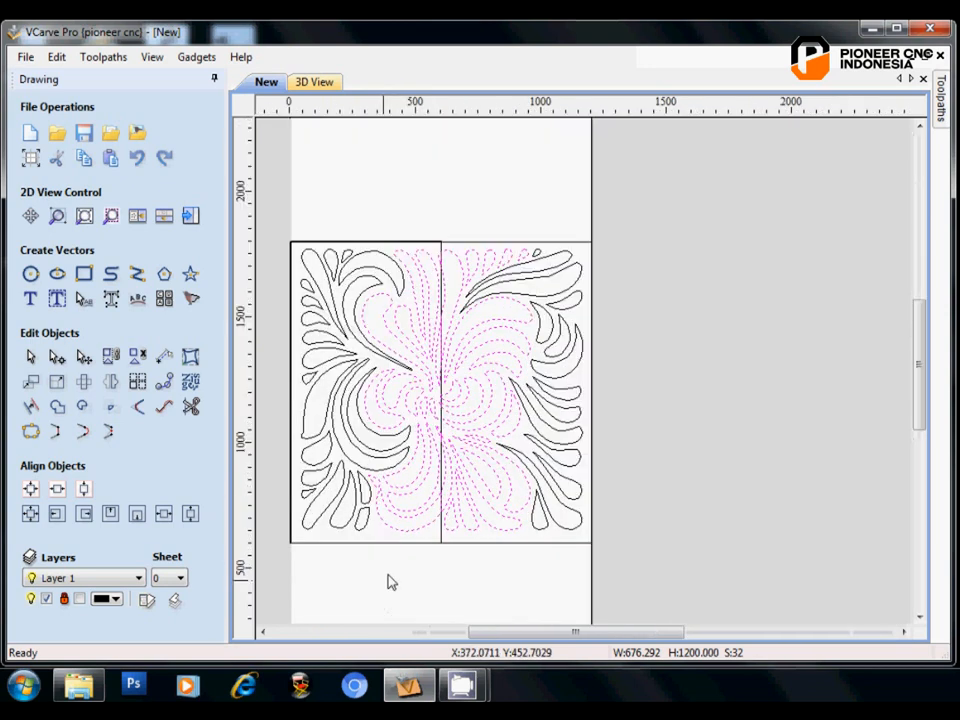
pyautogui.click(451, 232)
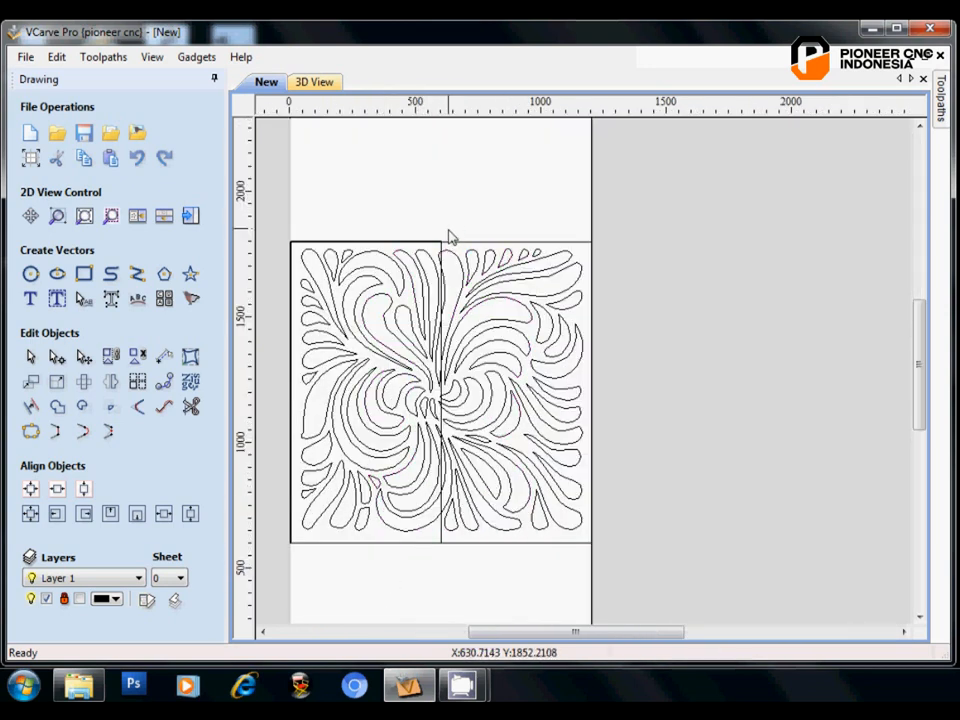
# - Select all leaf shapes of the pattern's right half and nudge them horizontally to the right, well clear of the left half
pyautogui.scroll(1, 443, 235)
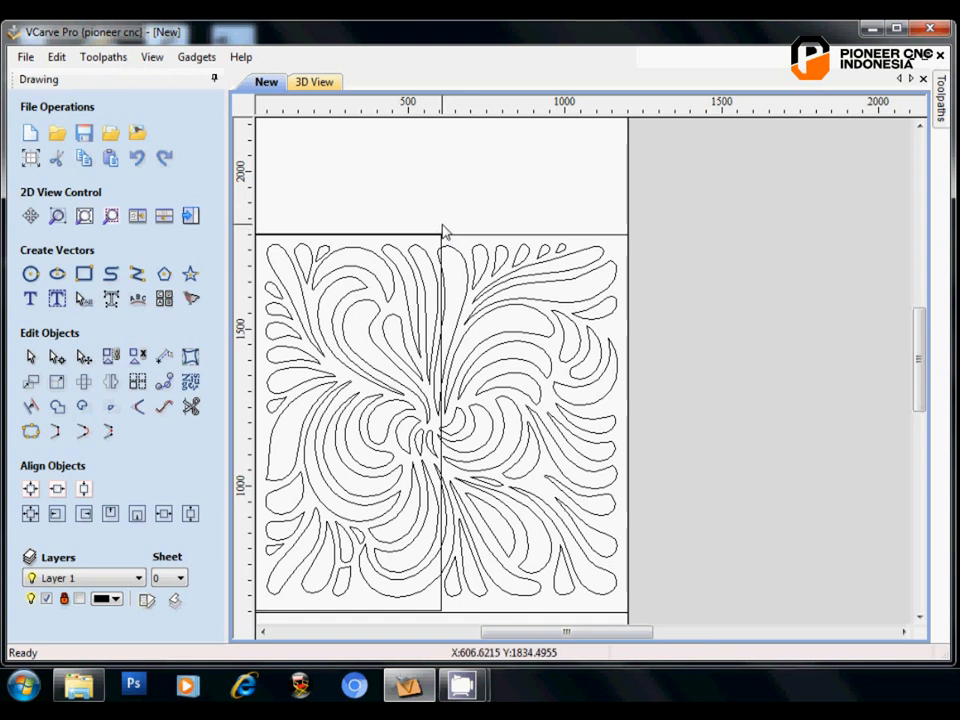
pyautogui.moveTo(443, 229)
pyautogui.mouseDown()
pyautogui.moveTo(628, 480)
pyautogui.moveTo(640, 624)
pyautogui.mouseUp()
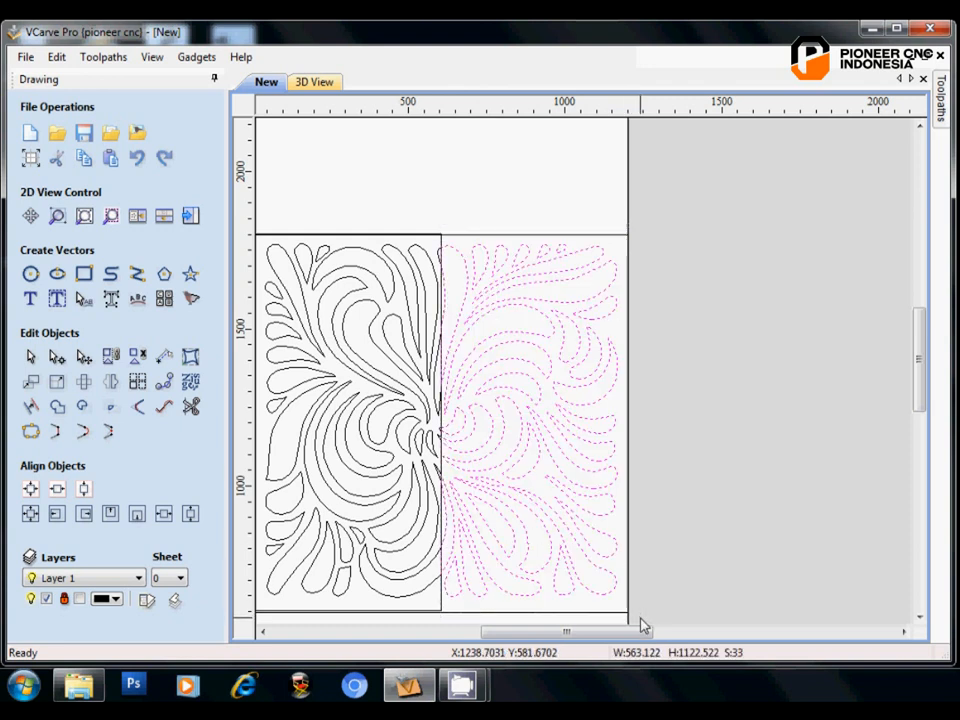
pyautogui.press('Right')
pyautogui.press('Right')
pyautogui.press('Right')
pyautogui.press('Right')
pyautogui.press('Right')
pyautogui.press('Right')
pyautogui.press('Right')
pyautogui.press('Right')
pyautogui.press('Right')
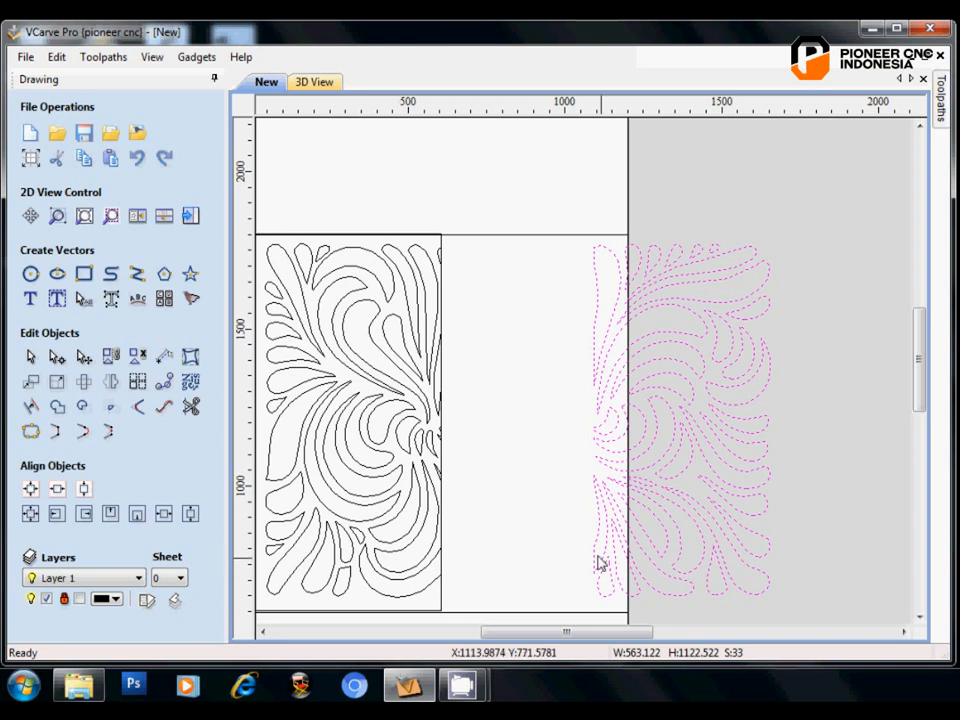
# - Scale the left-half leaf shapes down to about 539 × 1083 mm inside the 600 mm rectangle and group them
pyautogui.scroll(-2, 520, 450)
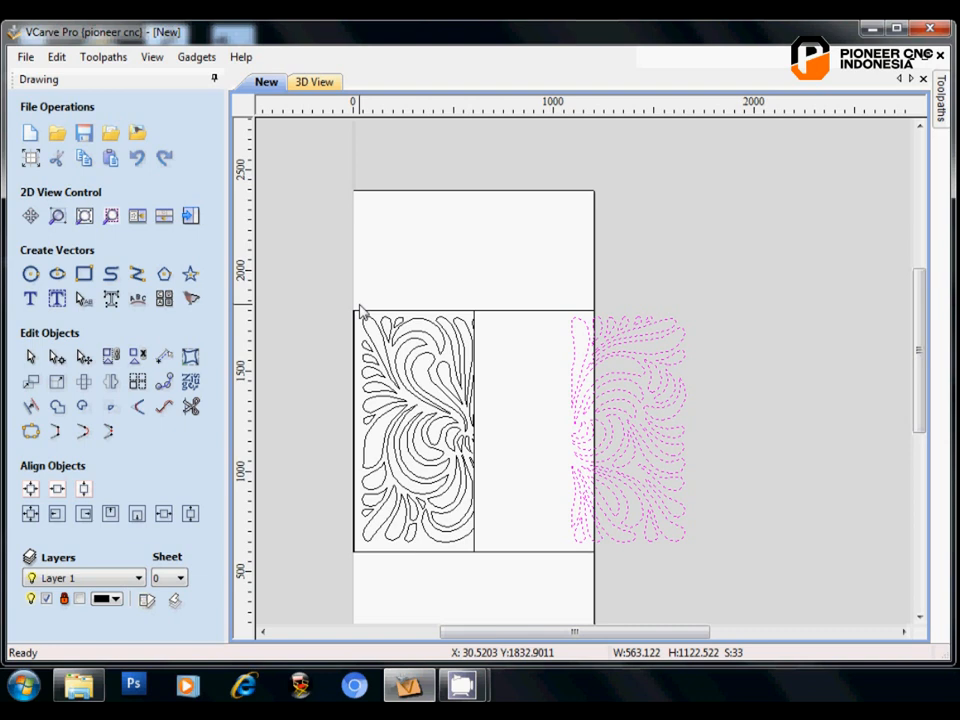
pyautogui.scroll(3, 463, 330)
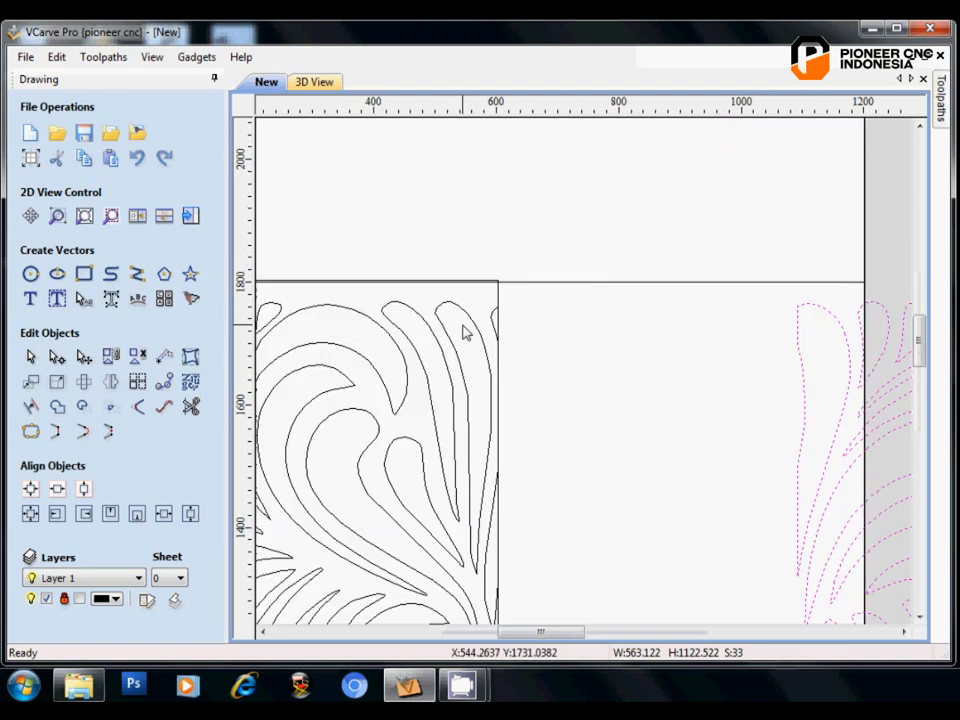
pyautogui.click(501, 305)
pyautogui.scroll(-4, 535, 330)
pyautogui.moveTo(407, 300); pyautogui.dragTo(524, 541)
pyautogui.scroll(3, 452, 456)
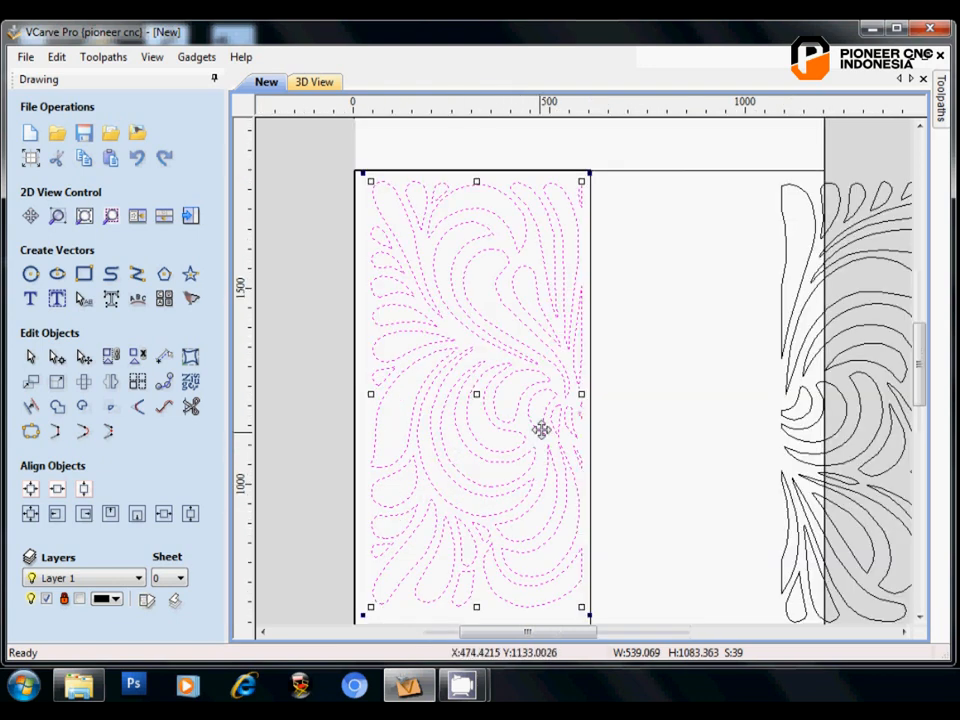
pyautogui.rightClick(476, 396)
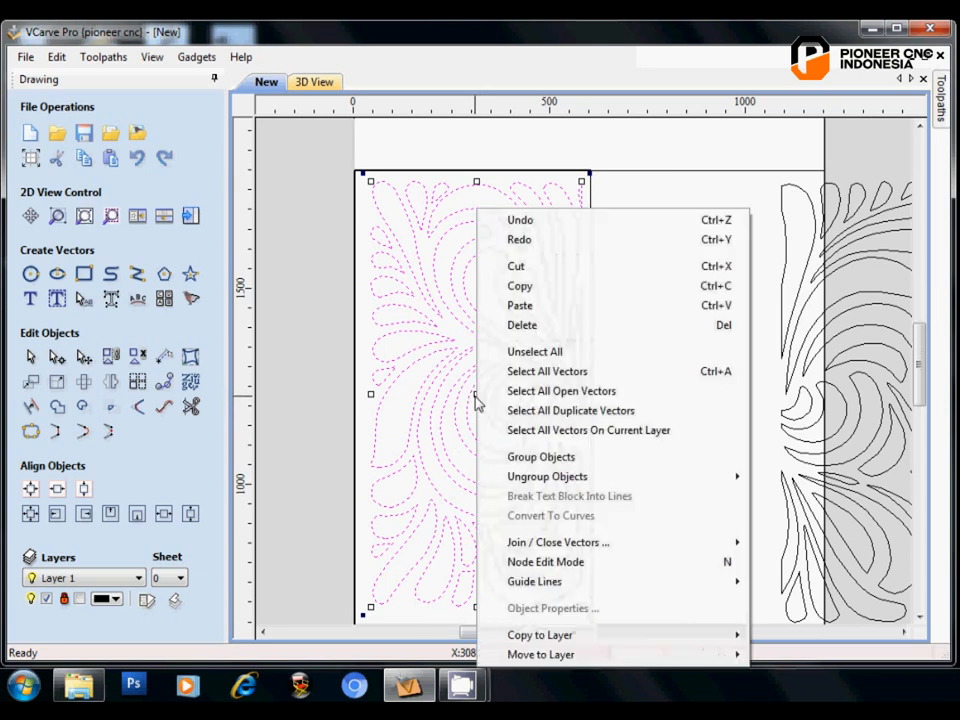
pyautogui.click(521, 456)
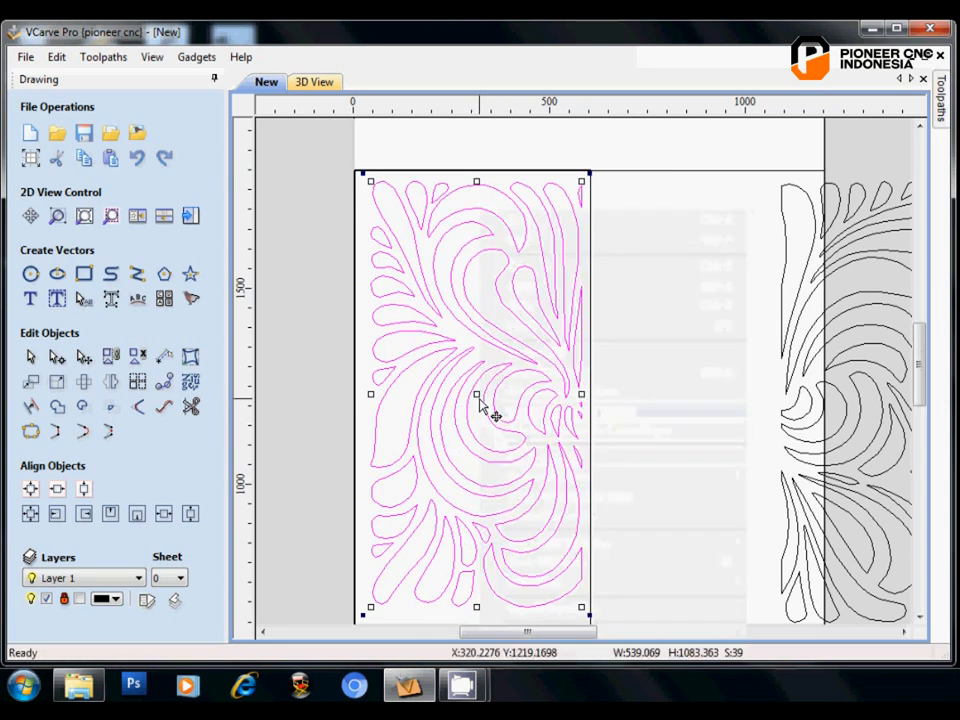
pyautogui.click(604, 420)
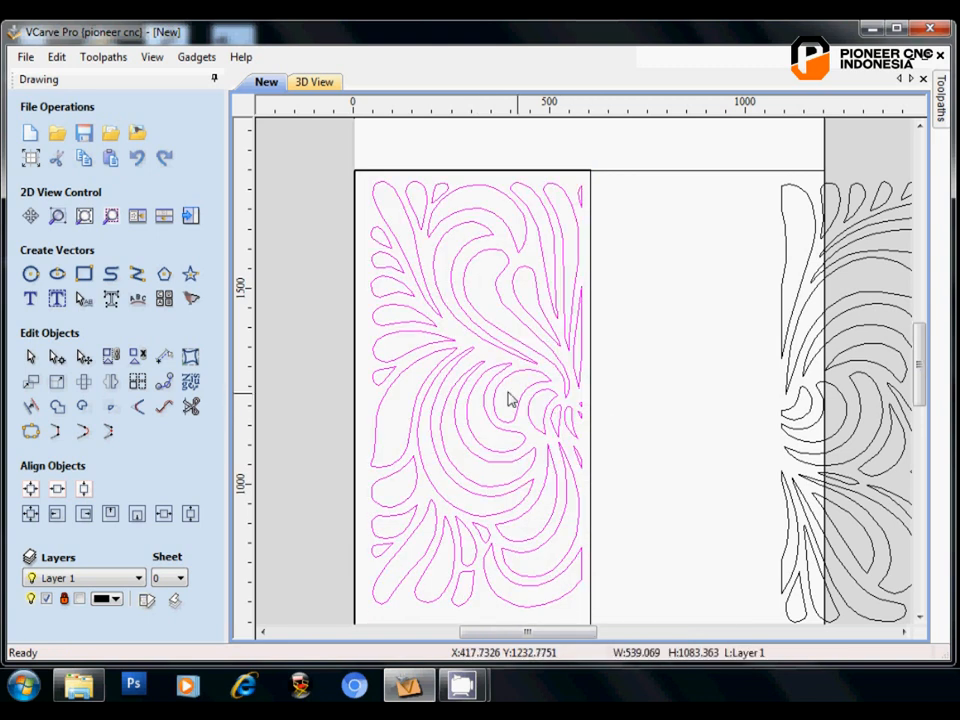
# - Centre the grouped left-half leaf shapes both ways within the 600 × 1200 mm rectangle
pyautogui.keyDown('shift'); pyautogui.click(591, 400); pyautogui.keyUp('shift')
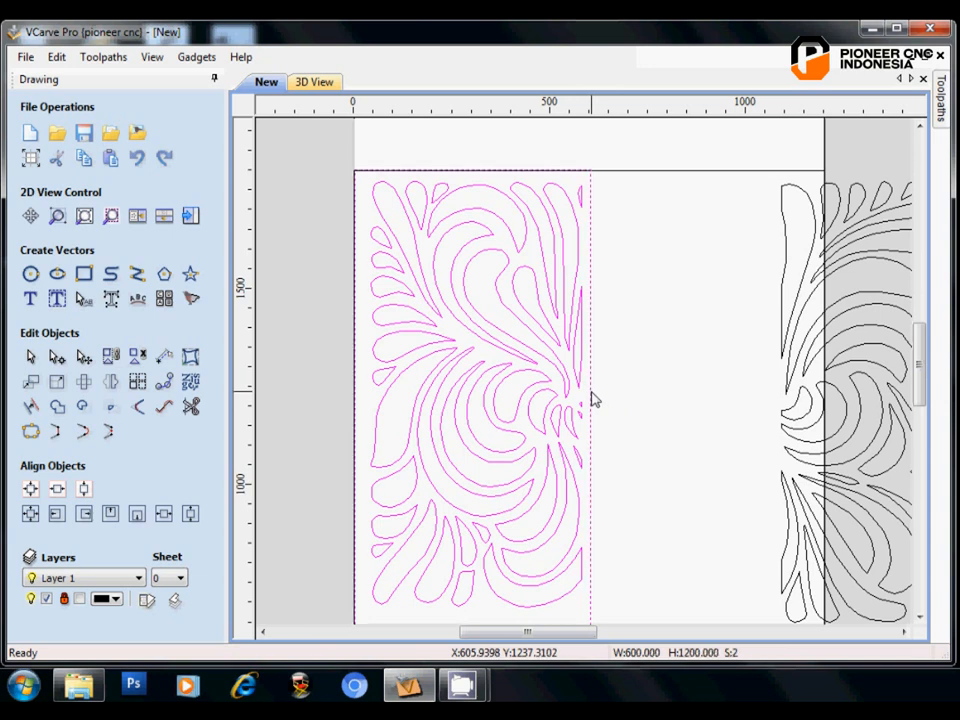
pyautogui.click(30, 515)
pyautogui.scroll(-1, 336, 409)
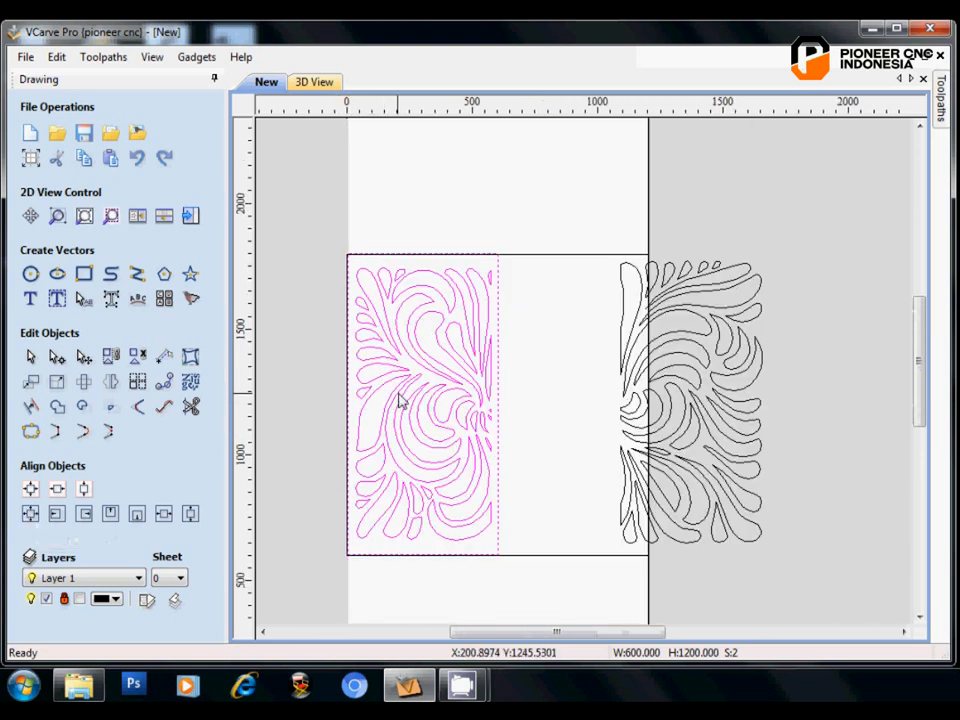
# - Move the left-half leaf group with its 600 mm rectangle above the outer border and back to the border's left half
pyautogui.scroll(-1, 452, 401)
pyautogui.moveTo(449, 399); pyautogui.dragTo(484, 206)
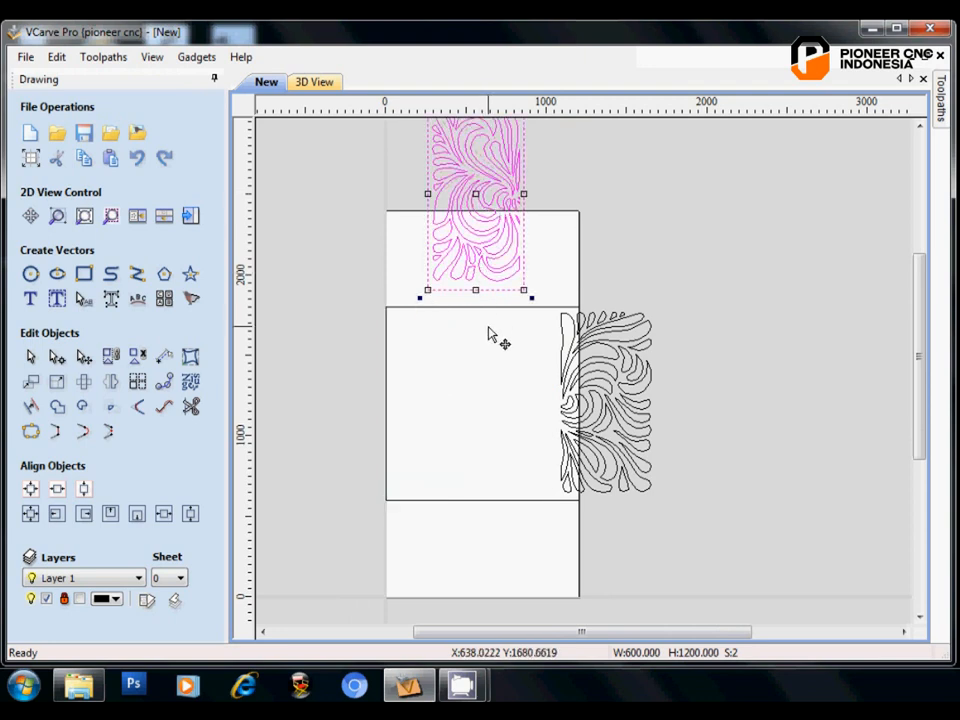
pyautogui.scroll(-1, 491, 337)
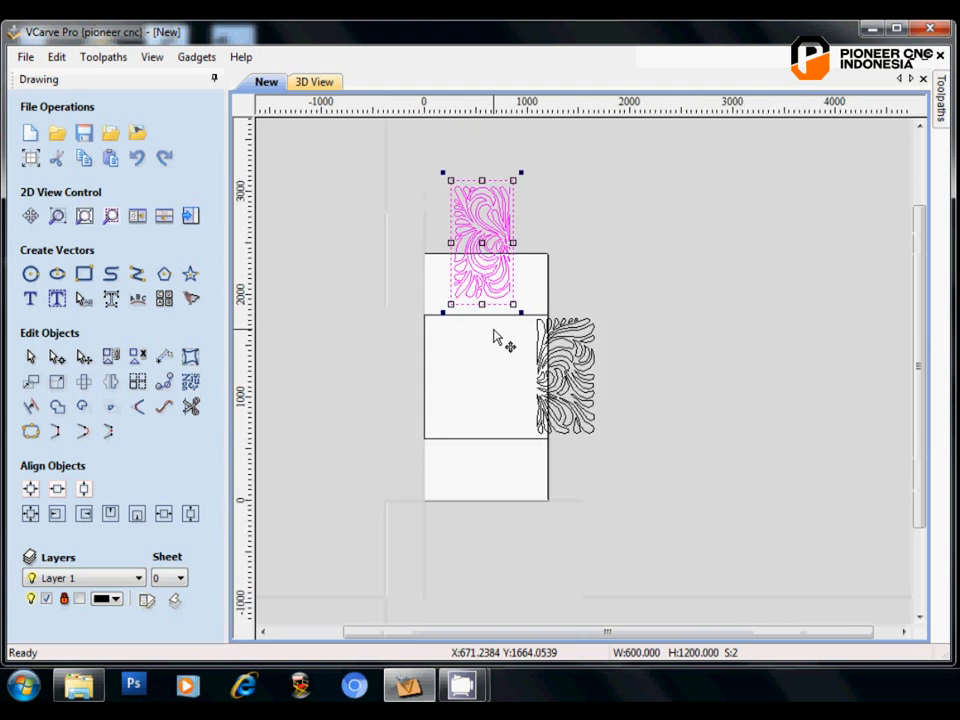
pyautogui.moveTo(482, 242); pyautogui.dragTo(459, 383)
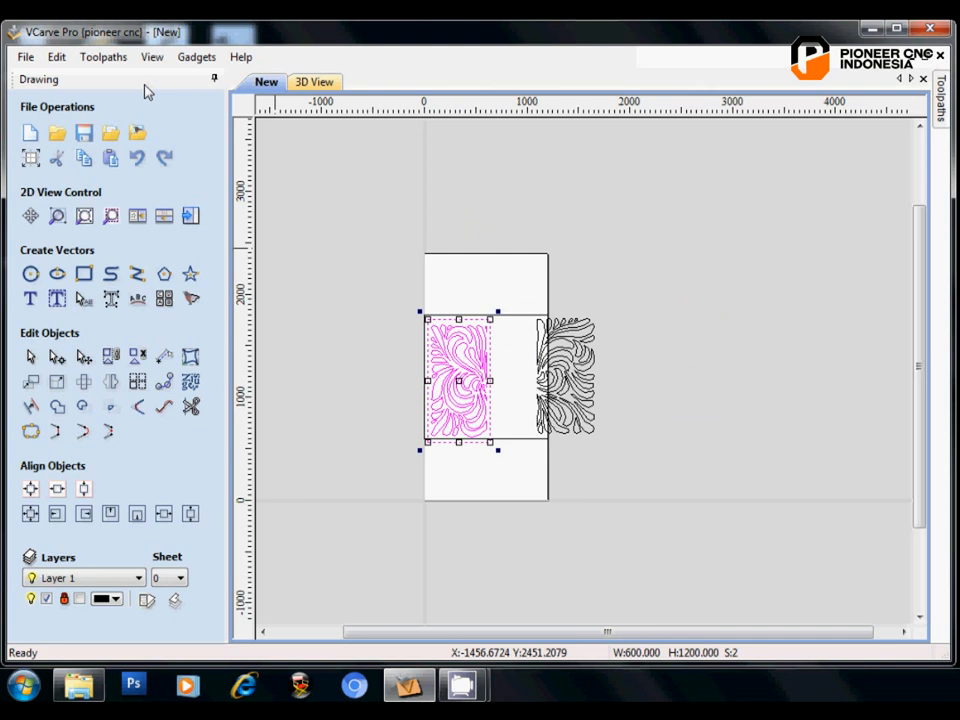
pyautogui.click(26, 57)
pyautogui.moveTo(127, 199)
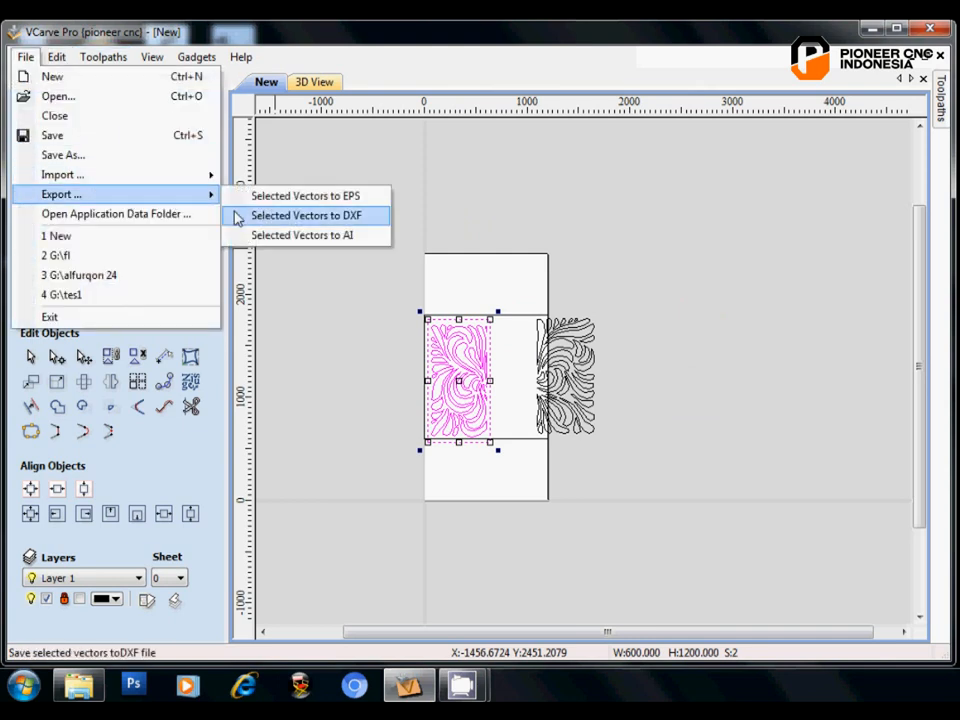
pyautogui.click(416, 192)
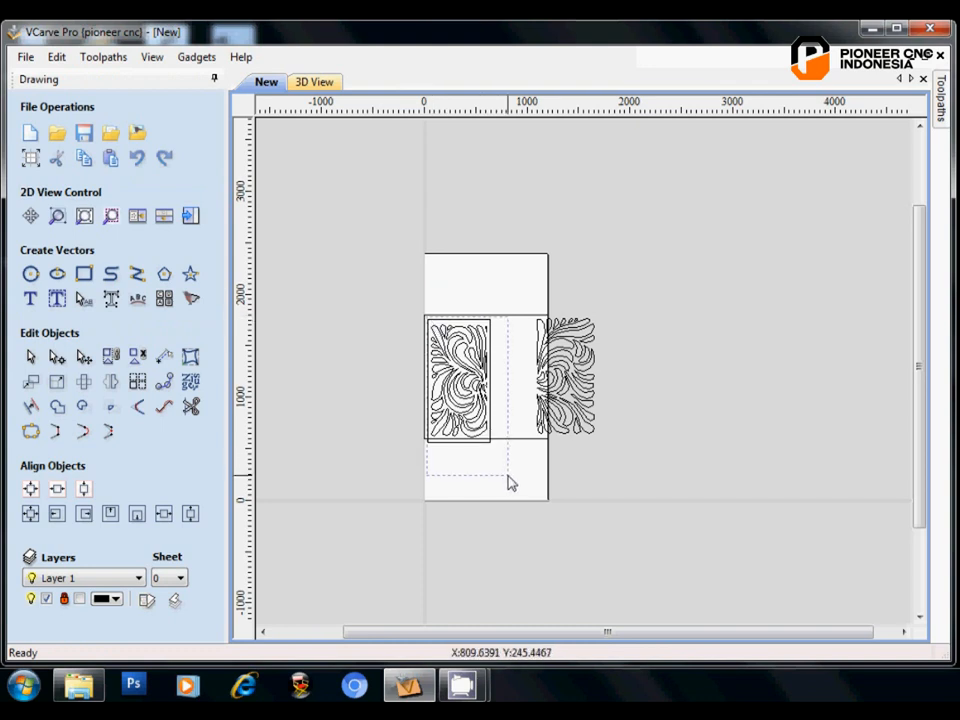
# - Move the left-half leaf group with its 600 × 1200 mm rectangle slightly upward, level with the outer border's top and bottom edges
pyautogui.click(470, 428)
pyautogui.click(463, 390)
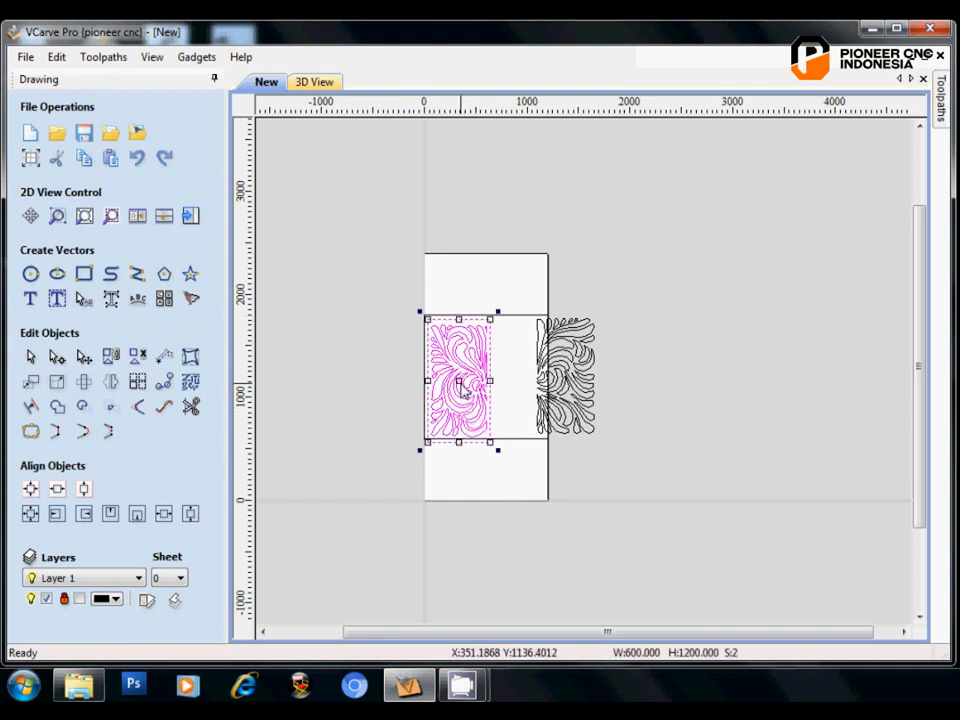
pyautogui.scroll(2, 445, 400)
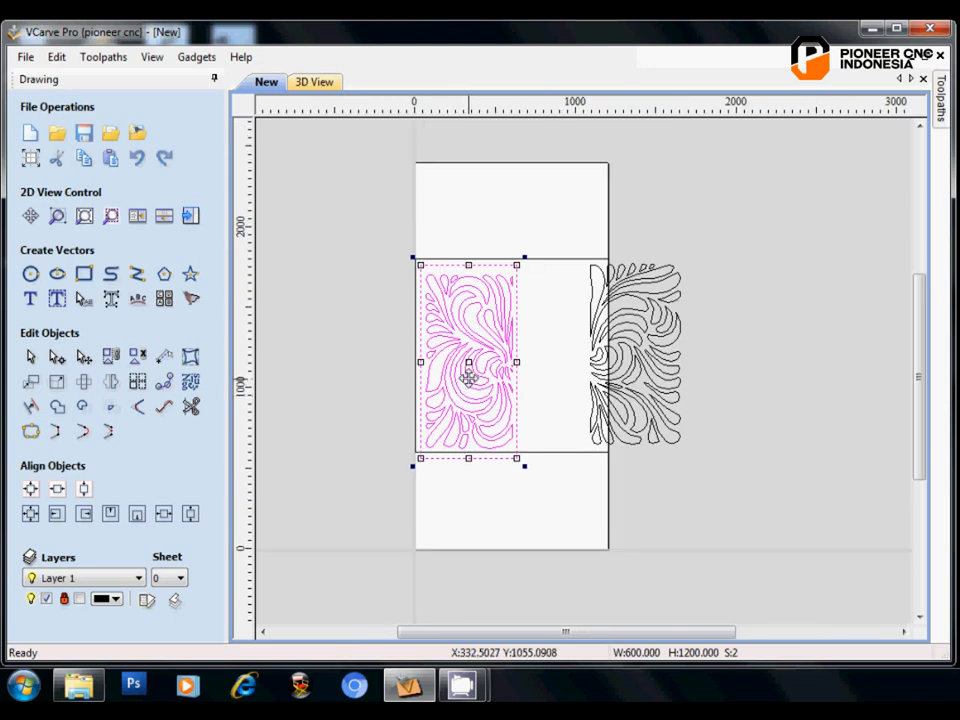
pyautogui.moveTo(469, 362); pyautogui.dragTo(468, 354)
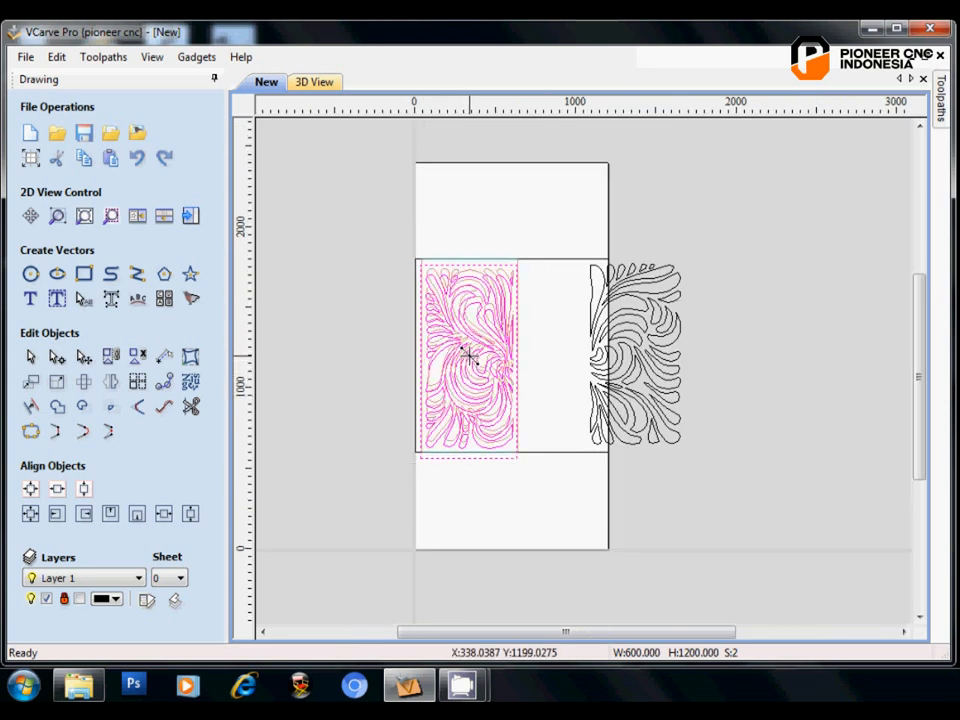
pyautogui.moveTo(469, 356); pyautogui.dragTo(469, 356)
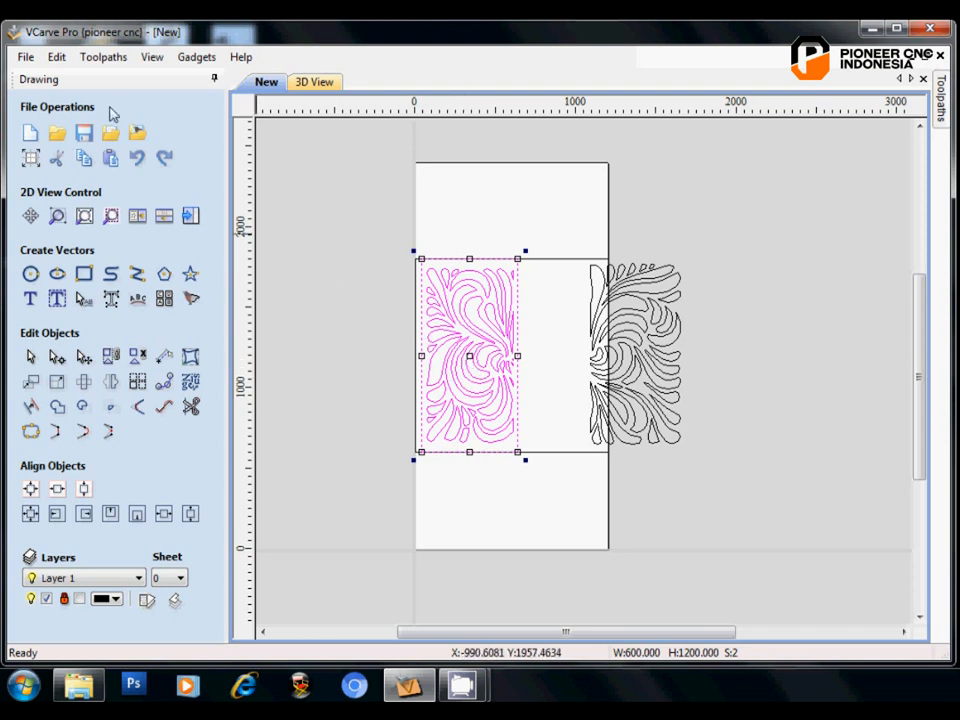
# - Export the selected left-half panel vectors as a DXF file named gambar 2 in the gambar latihan folder
pyautogui.click(25, 57)
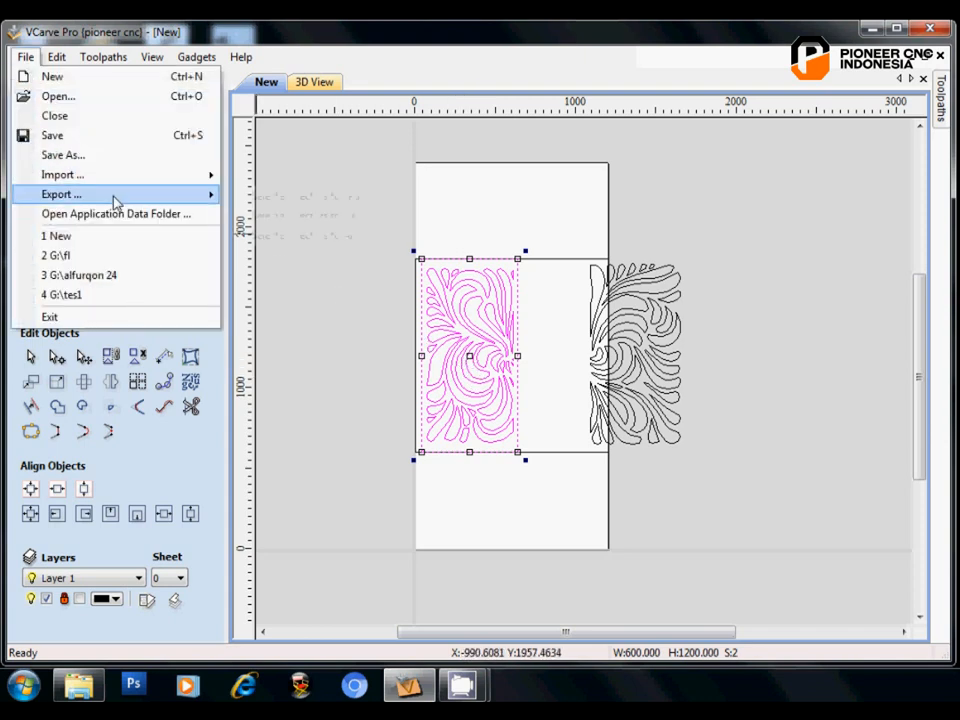
pyautogui.moveTo(114, 194)
pyautogui.click(260, 216)
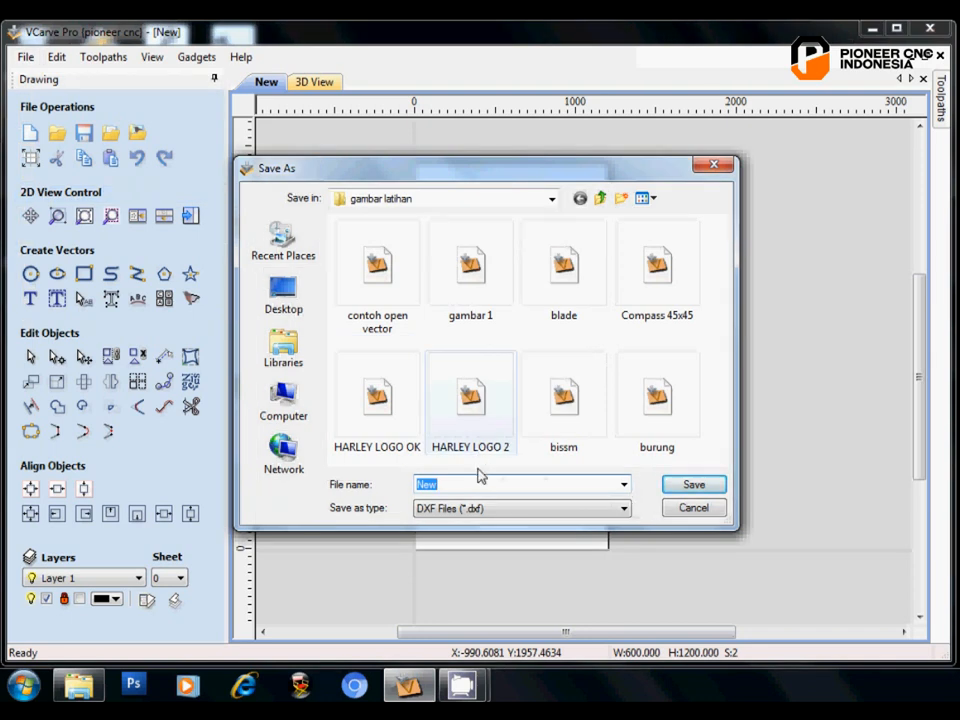
pyautogui.write('gambar 2')
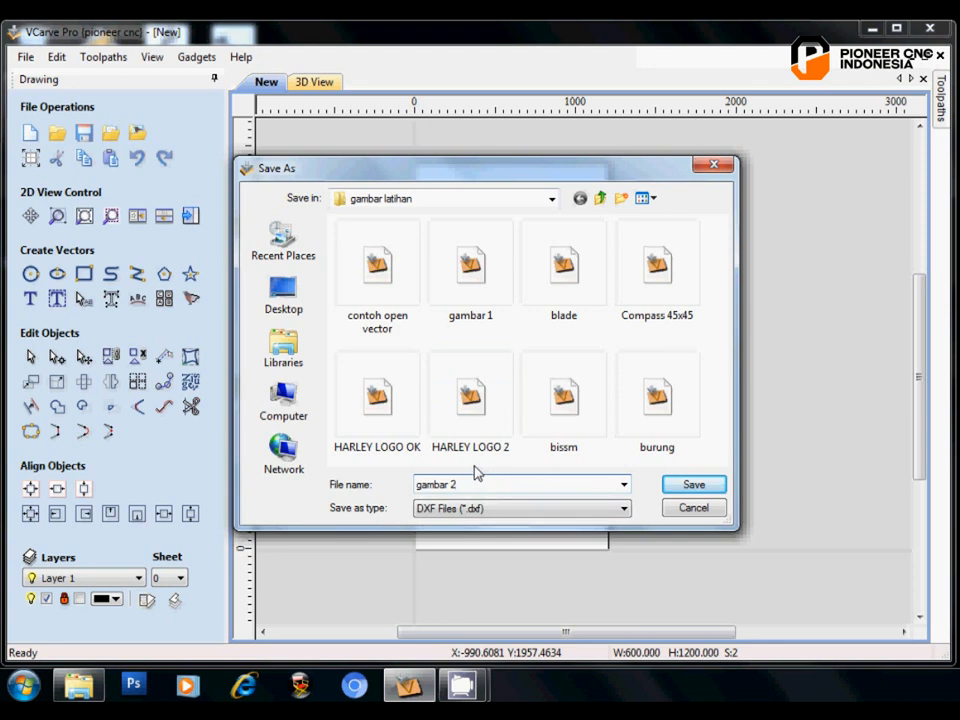
pyautogui.click(686, 485)
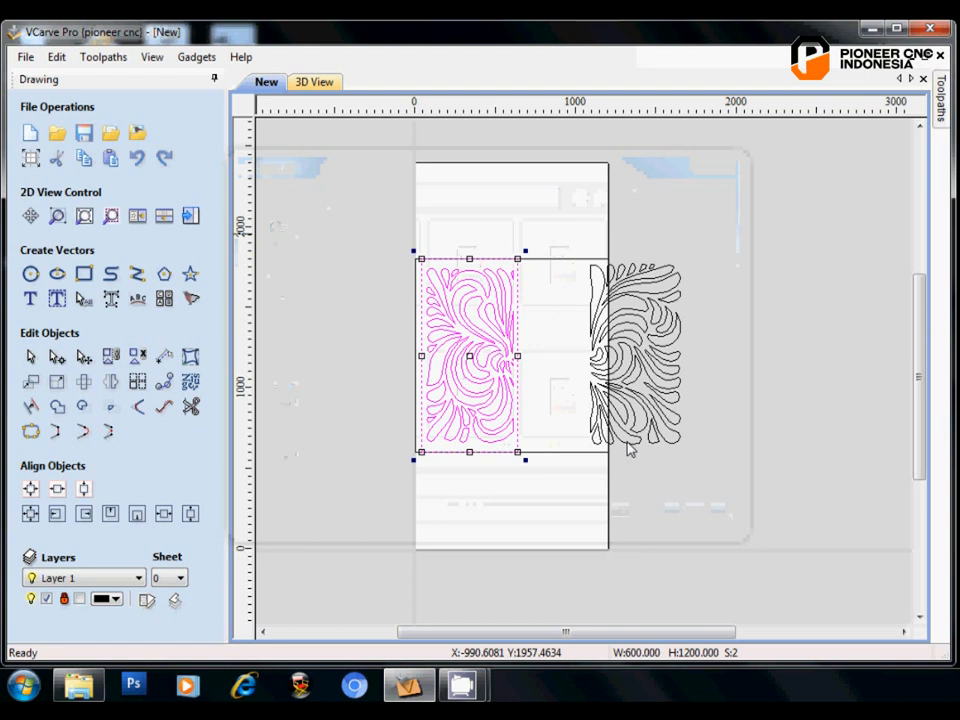
# - Select all vectors in the drawing and delete them to leave the job sheet empty
pyautogui.scroll(-4, 636, 450)
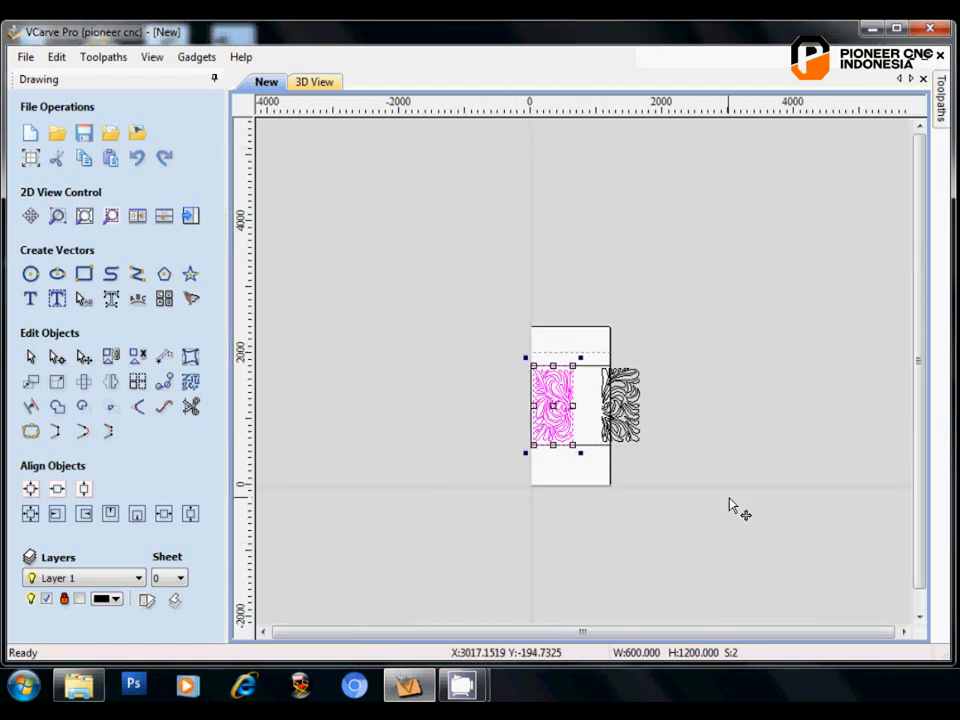
pyautogui.hotkey('ctrl', 'a')
pyautogui.press('Delete')
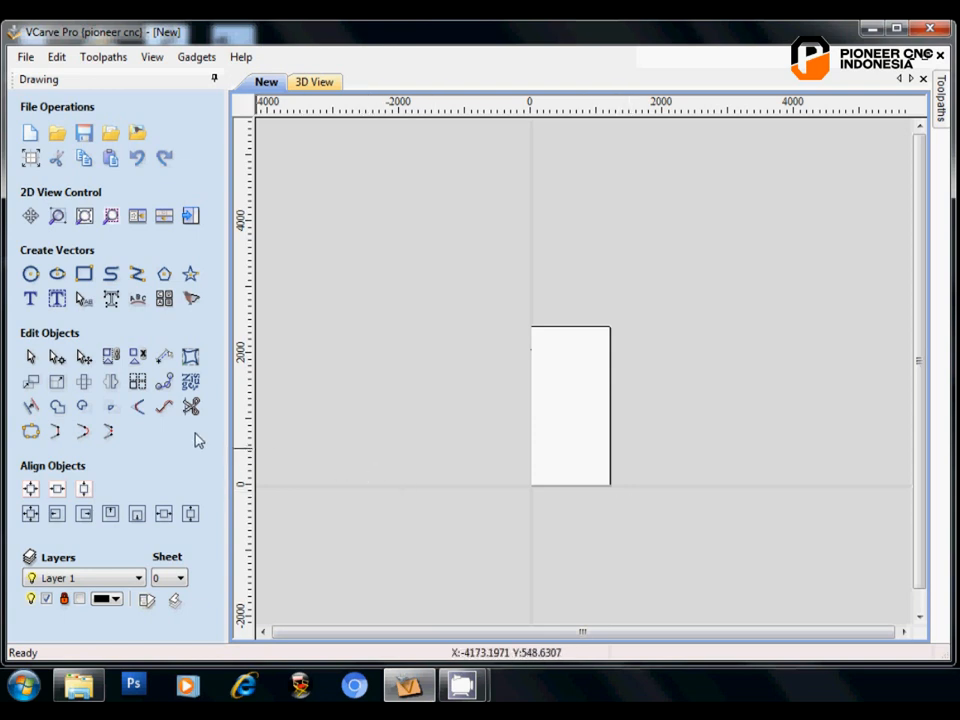
# - Start a new text object and enter No.08 as its content
pyautogui.click(32, 306)
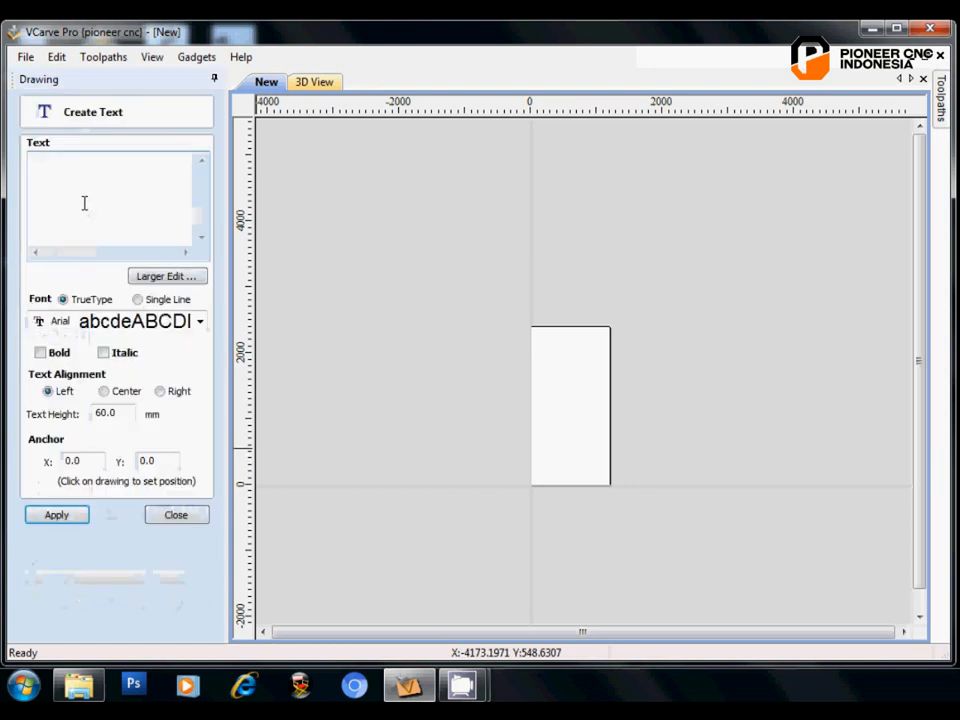
pyautogui.click(53, 165)
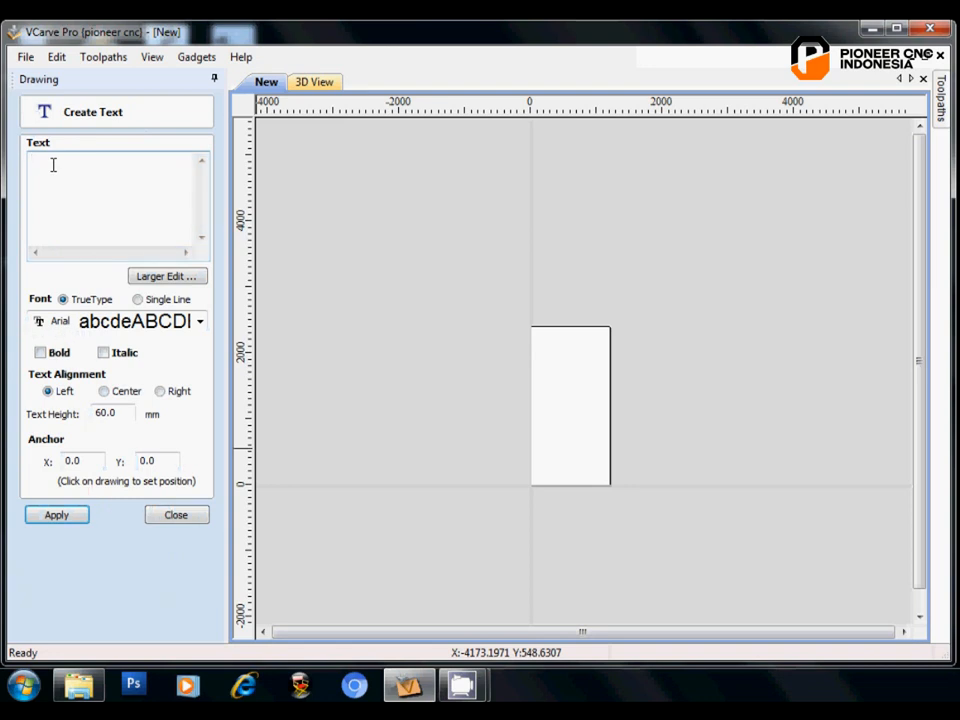
pyautogui.write('n')
pyautogui.press('BackSpace')
pyautogui.write('No.08')
# - Set the text height to 100 mm and create the Arial text anchored at X 0, Y 0
pyautogui.moveTo(97, 415); pyautogui.dragTo(101, 418)
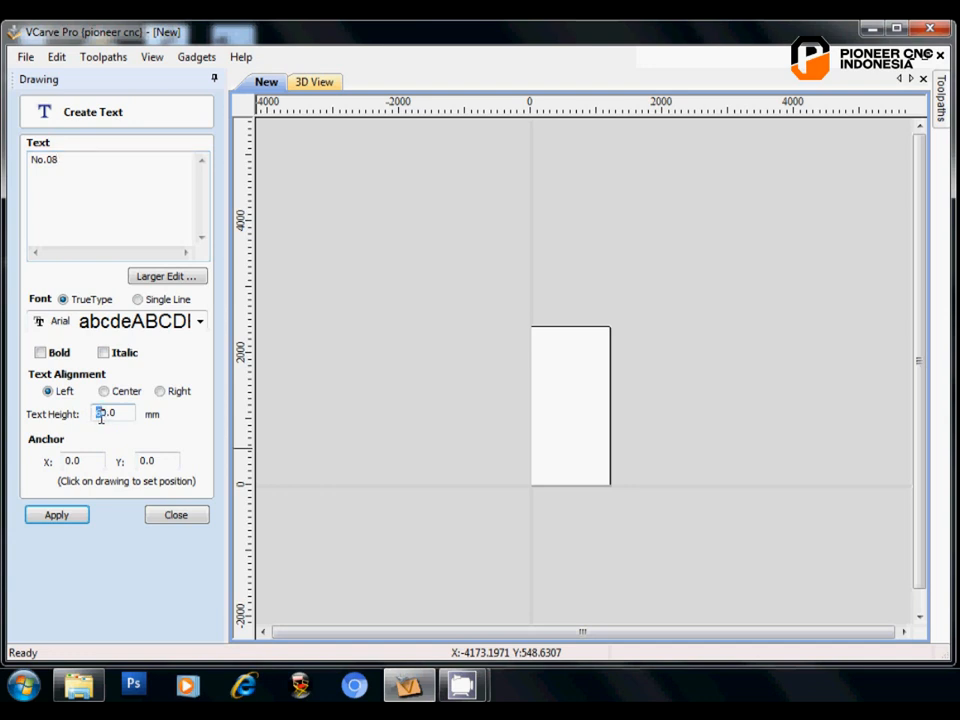
pyautogui.write('8')
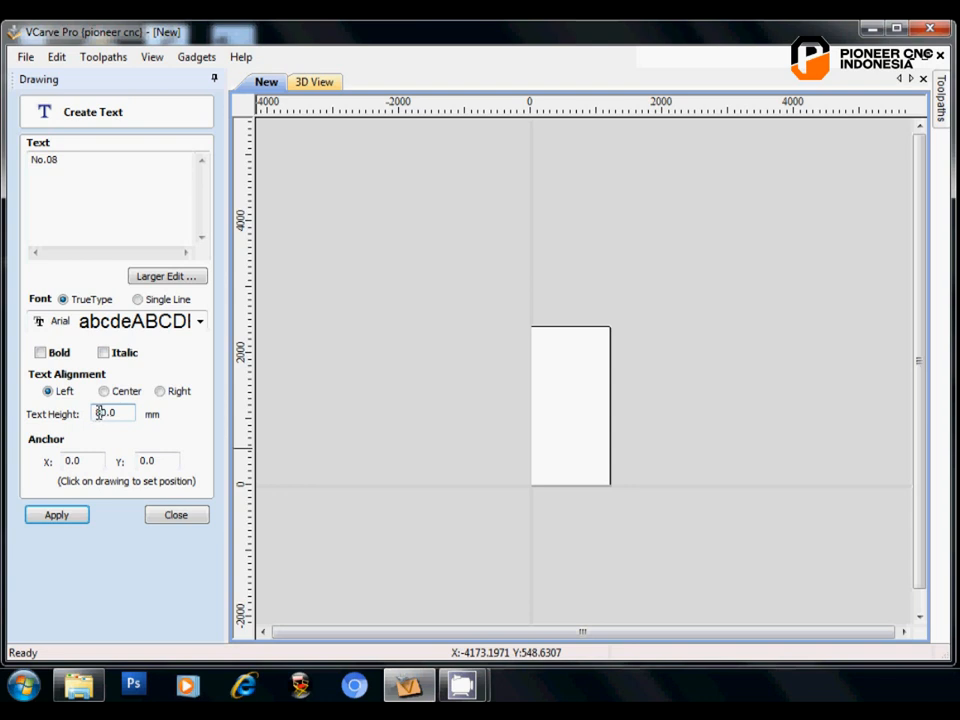
pyautogui.moveTo(101, 412); pyautogui.dragTo(92, 414)
pyautogui.write('10')
pyautogui.click(56, 515)
pyautogui.click(54, 515)
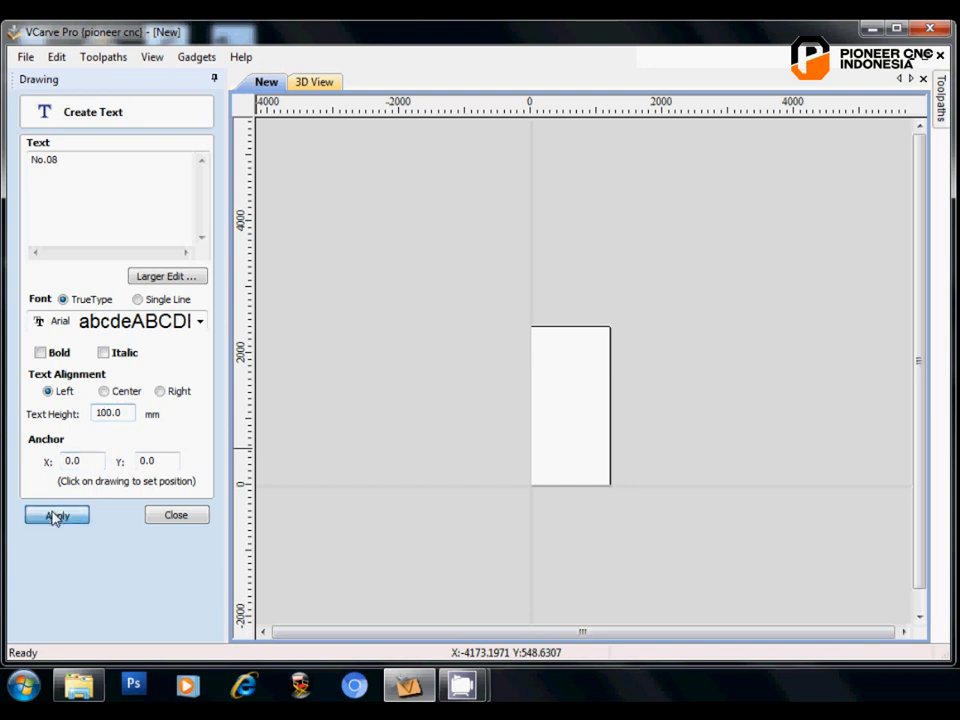
pyautogui.click(168, 515)
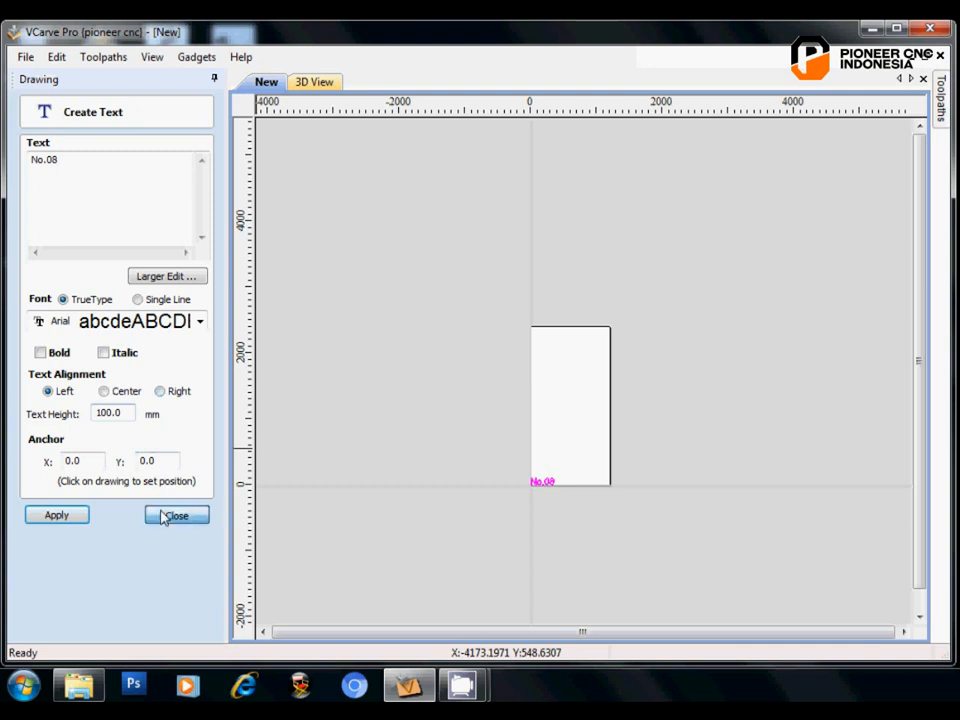
pyautogui.scroll(5, 535, 470)
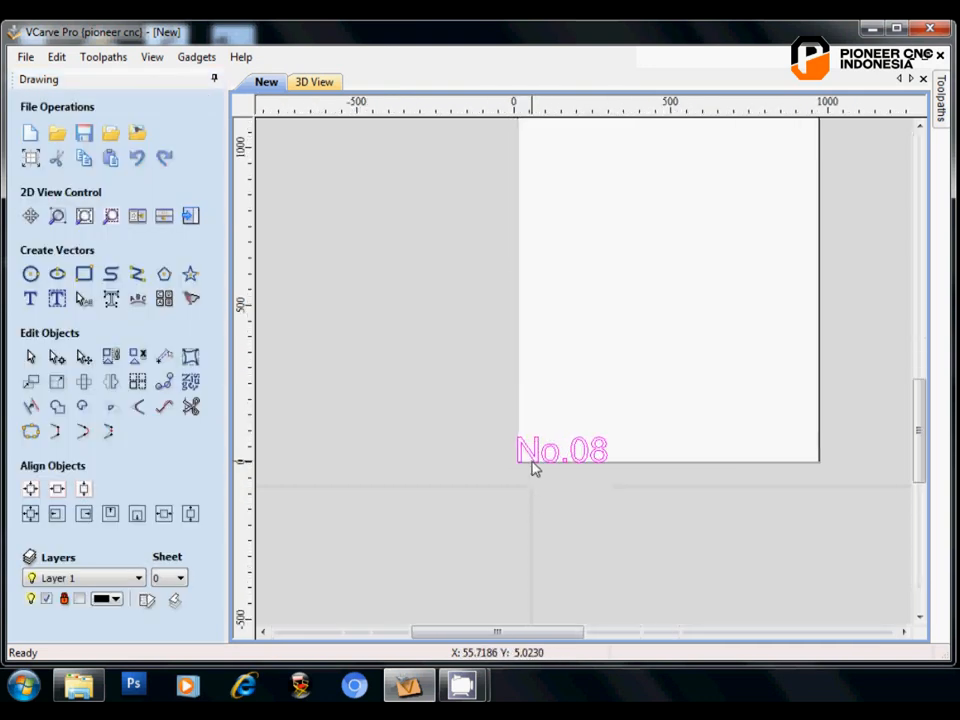
pyautogui.scroll(-2, 535, 470)
pyautogui.scroll(3, 535, 470)
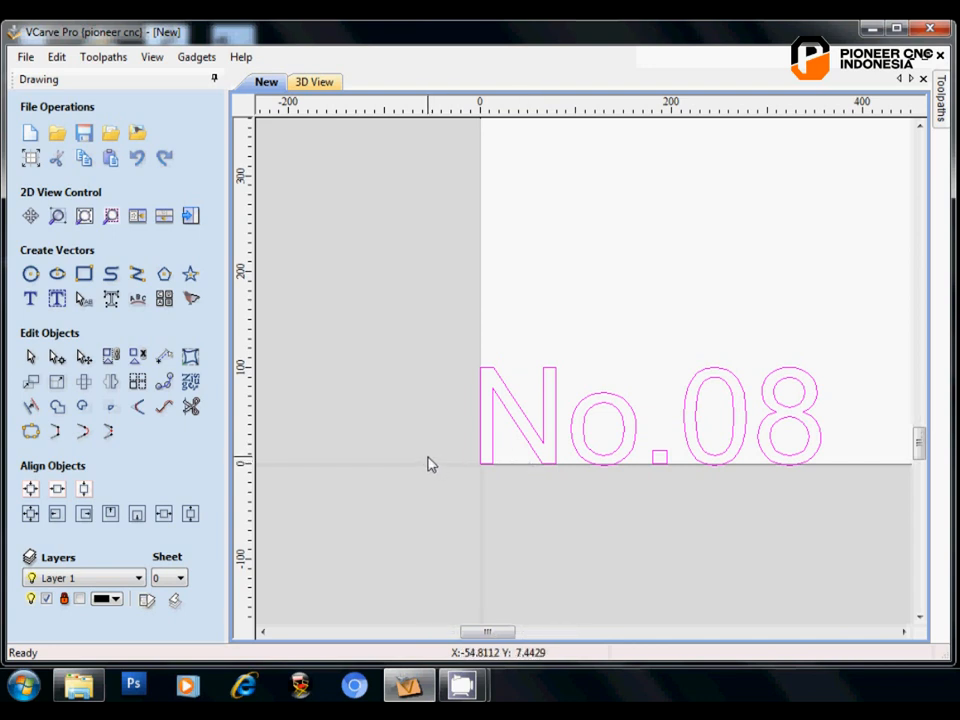
pyautogui.scroll(-2, 428, 455)
pyautogui.moveTo(592, 476); pyautogui.dragTo(659, 473)
pyautogui.click(376, 349)
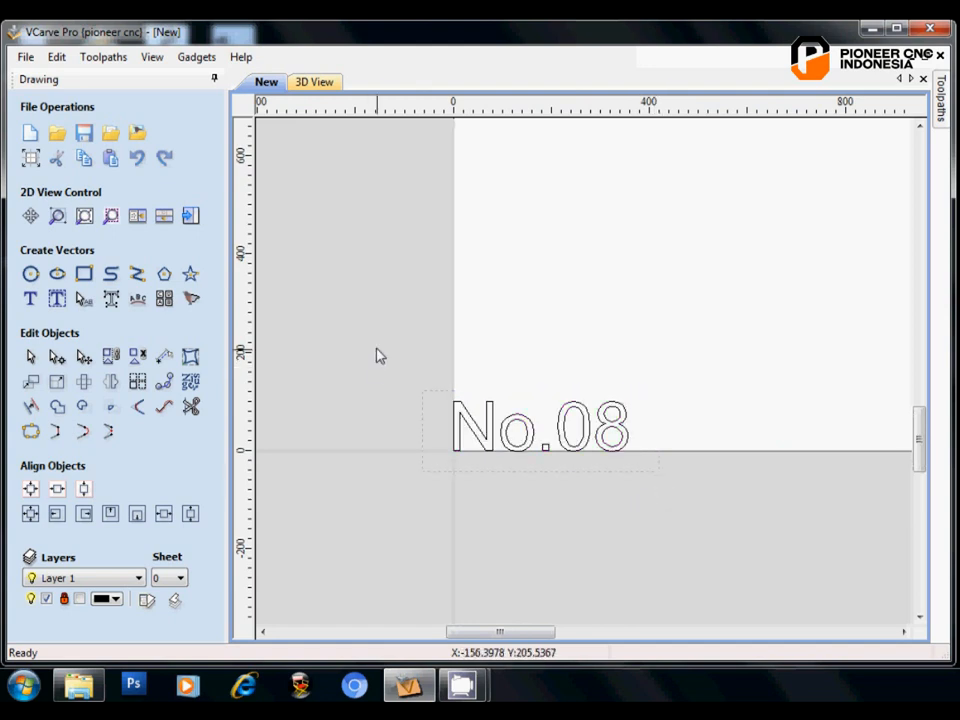
# - Draw a square-cornered 130 × 130 mm rectangle centred on the origin
pyautogui.click(84, 274)
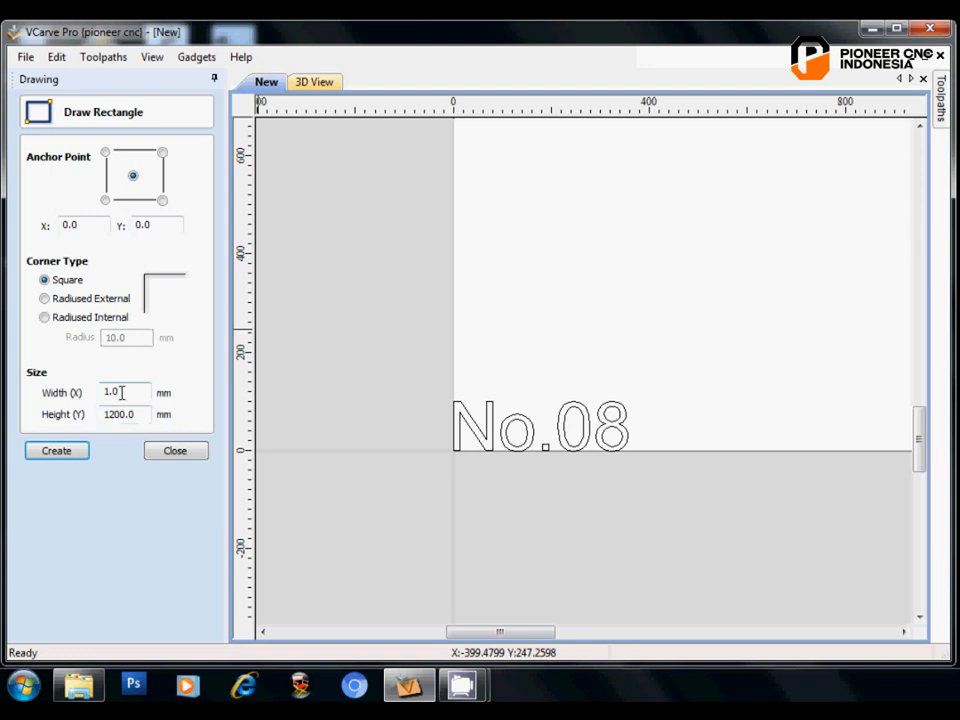
pyautogui.moveTo(121, 393); pyautogui.dragTo(97, 396)
pyautogui.write('130')
pyautogui.moveTo(141, 414); pyautogui.dragTo(88, 420)
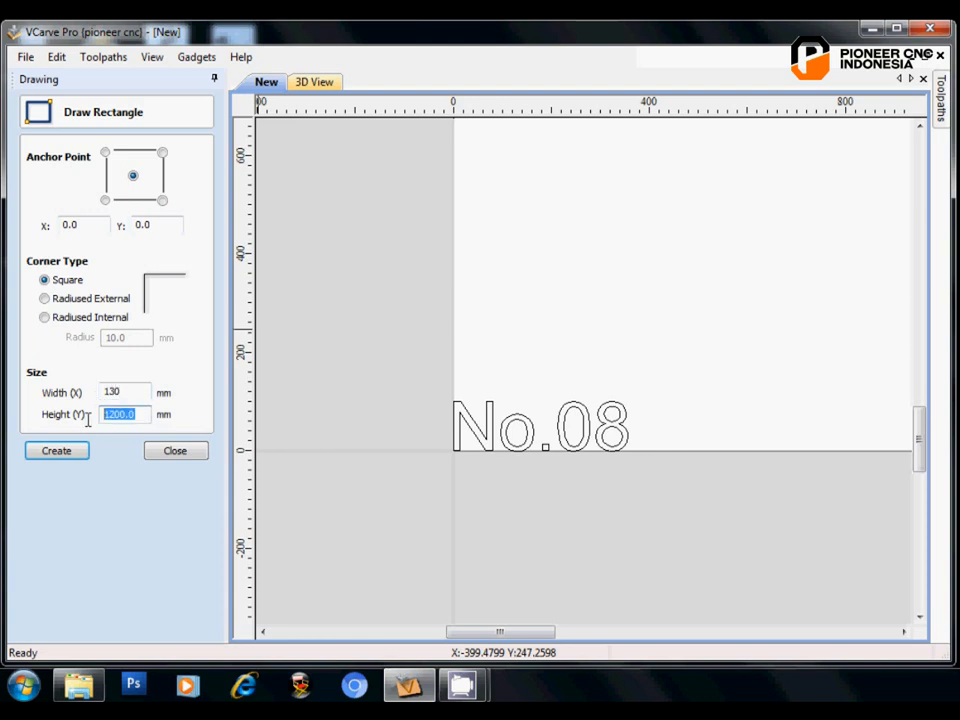
pyautogui.write('130')
pyautogui.click(122, 392)
pyautogui.click(60, 452)
pyautogui.click(163, 453)
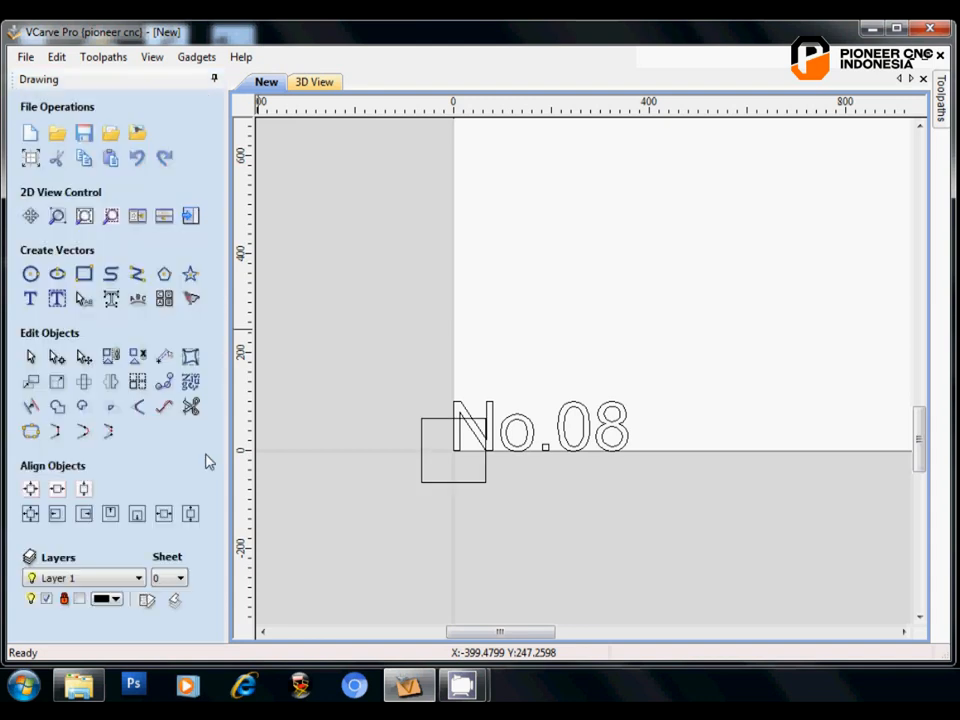
# - Centre the 130 mm square both ways on the No.08 text
pyautogui.click(432, 484)
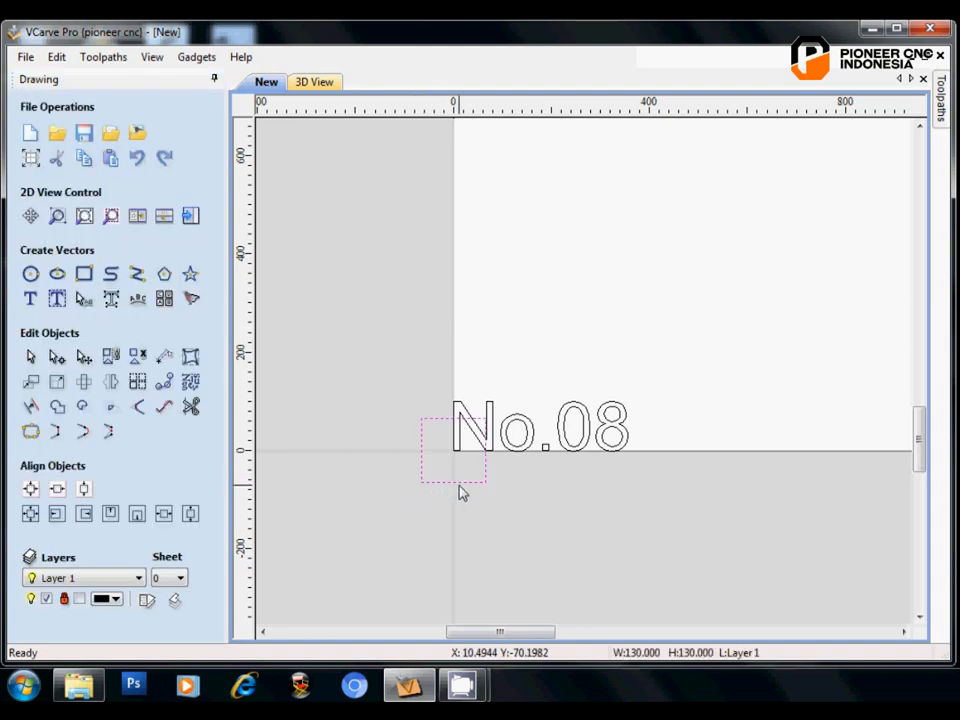
pyautogui.keyDown('shift'); pyautogui.click(519, 454); pyautogui.keyUp('shift')
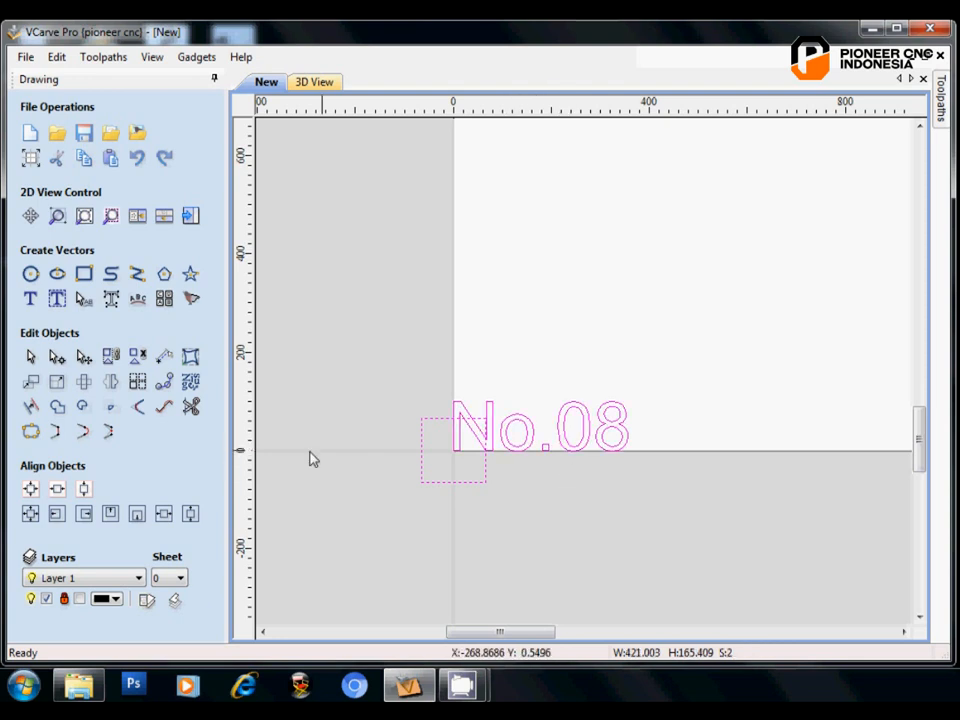
pyautogui.click(33, 515)
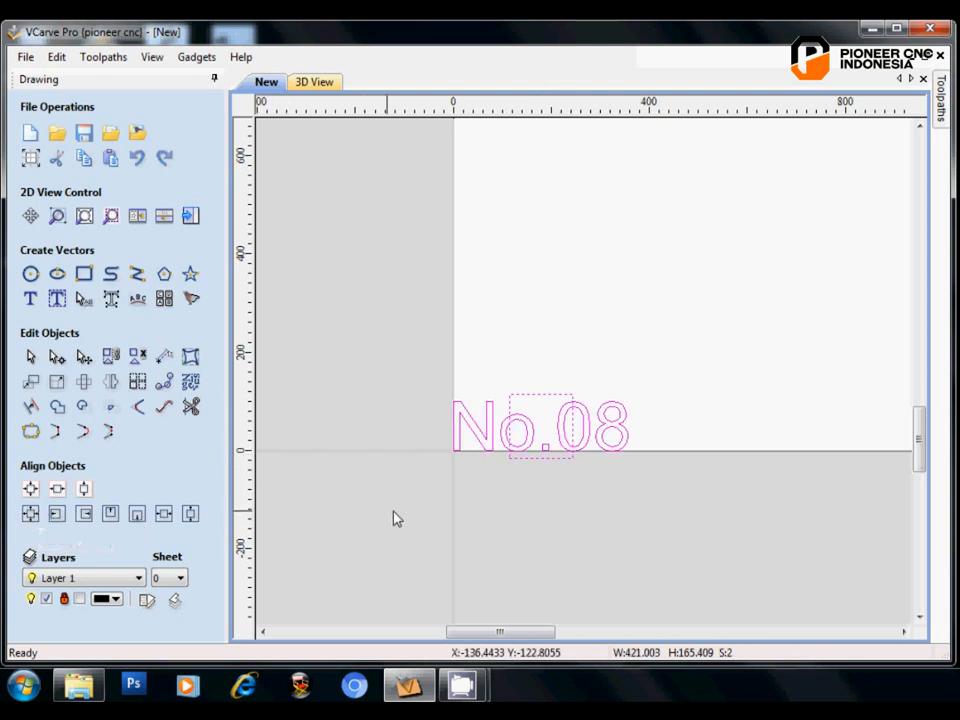
pyautogui.click(520, 500)
# - Stretch the square sideways in both directions to about 381 mm wide so it frames the whole No.08 text
pyautogui.click(519, 459)
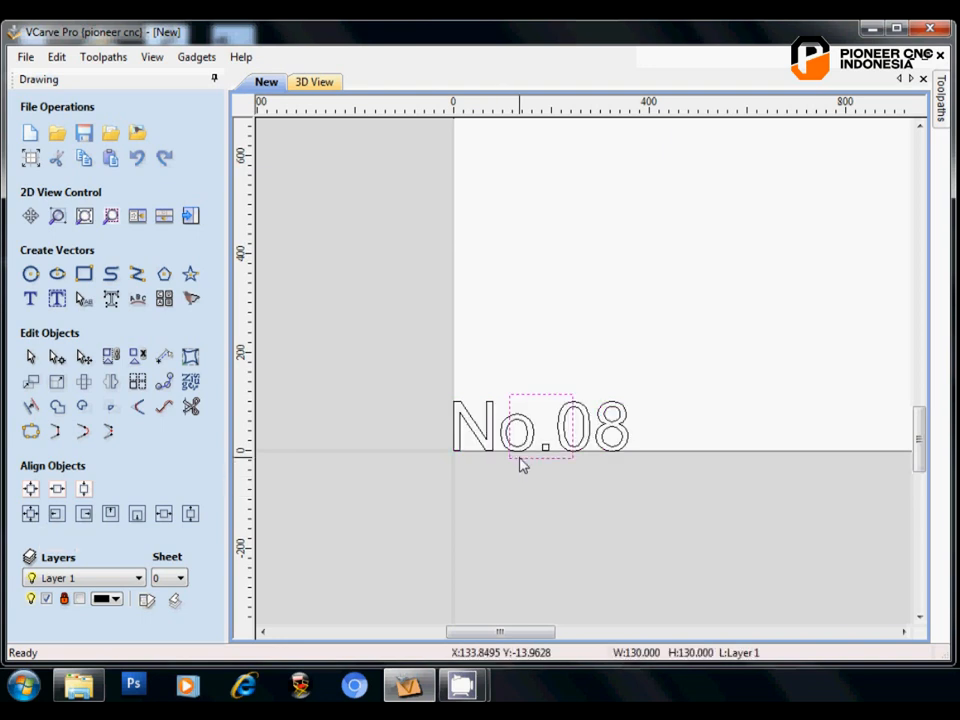
pyautogui.click(514, 439)
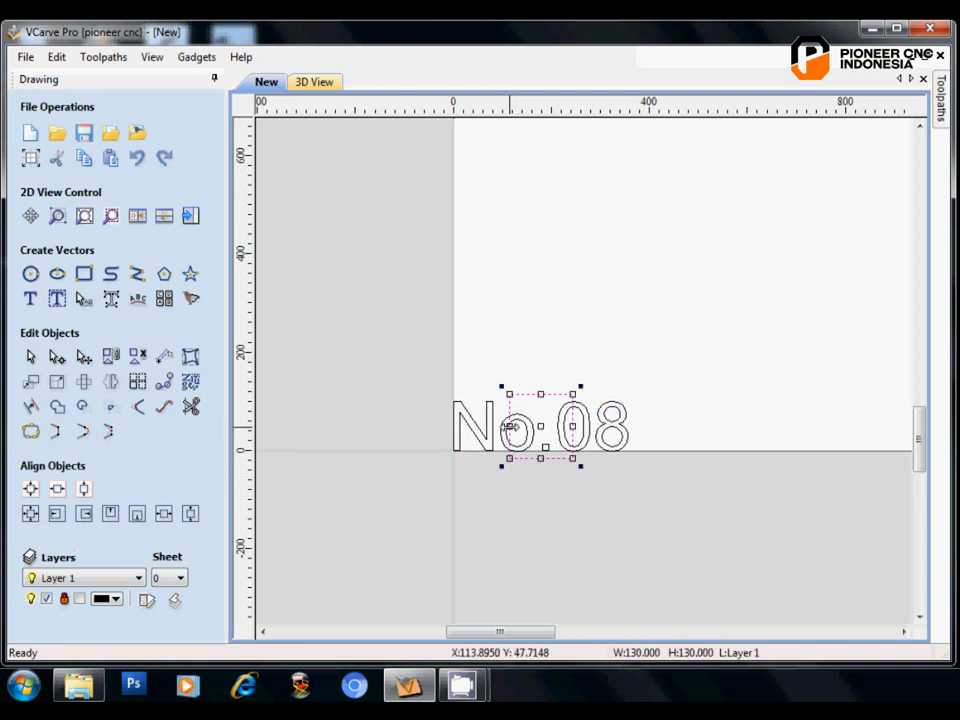
pyautogui.click(511, 429)
pyautogui.moveTo(511, 428); pyautogui.dragTo(446, 430)
pyautogui.click(574, 424)
pyautogui.moveTo(574, 426); pyautogui.dragTo(635, 429)
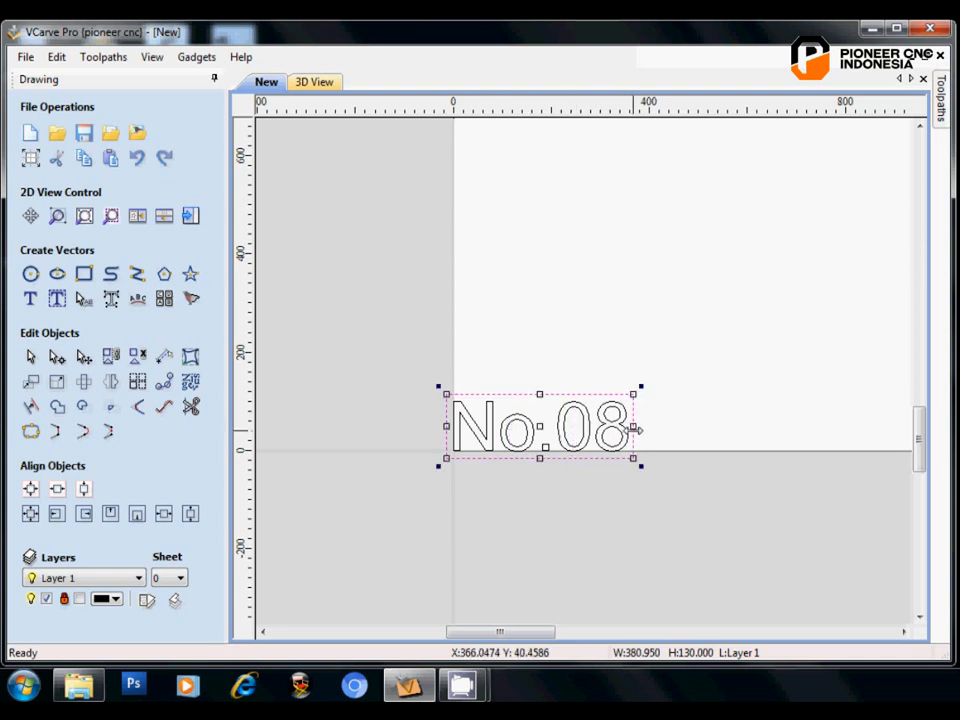
pyautogui.scroll(3, 465, 491)
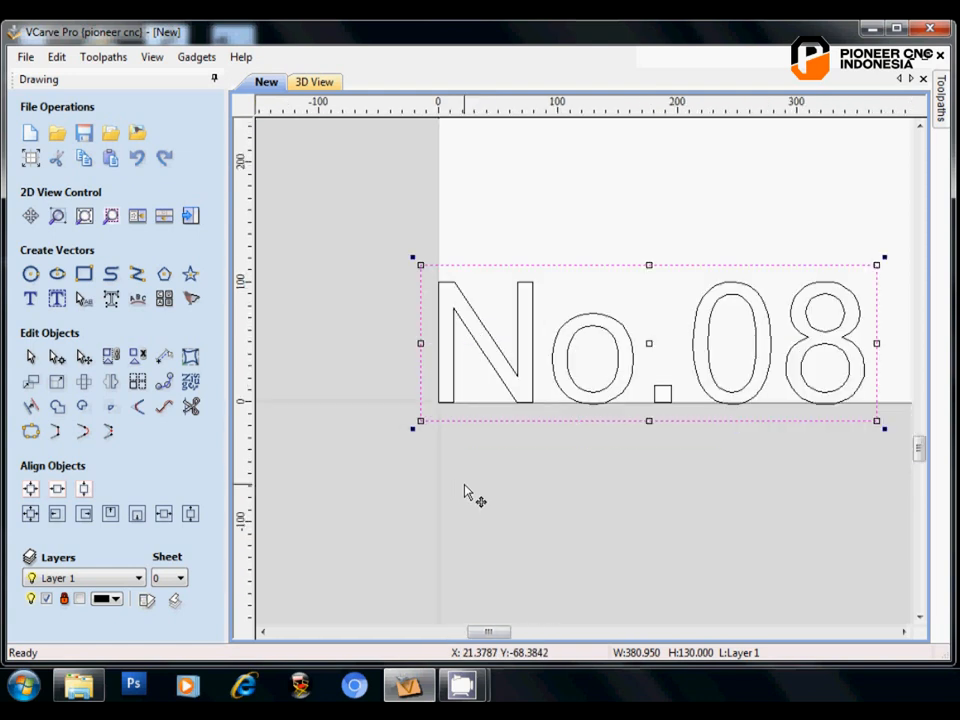
pyautogui.click(486, 447)
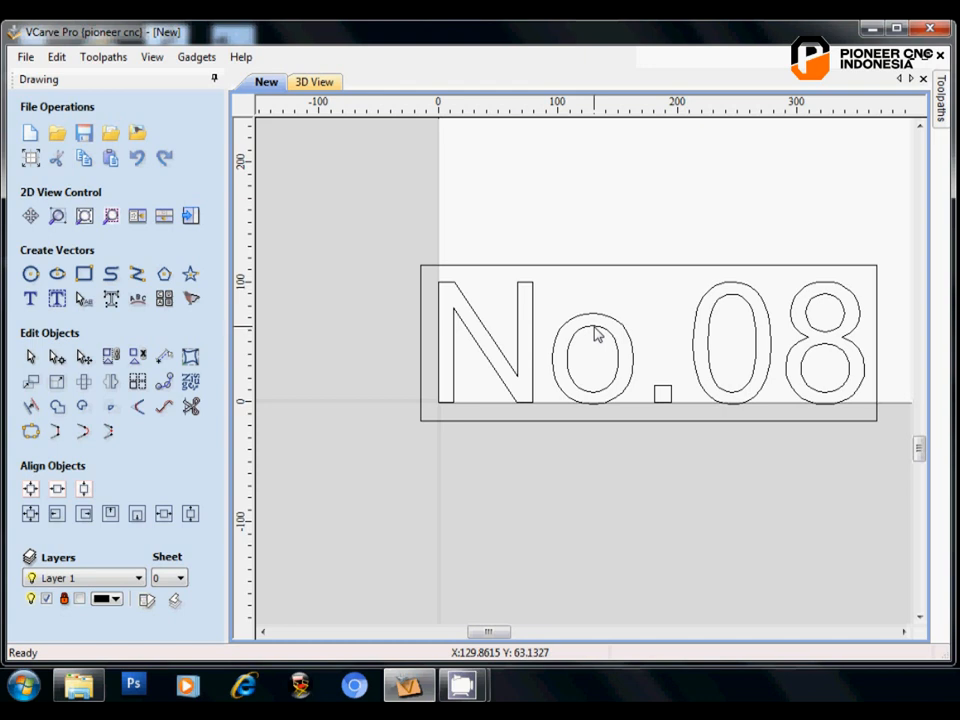
# - Convert the No.08 text to curves
pyautogui.click(595, 335)
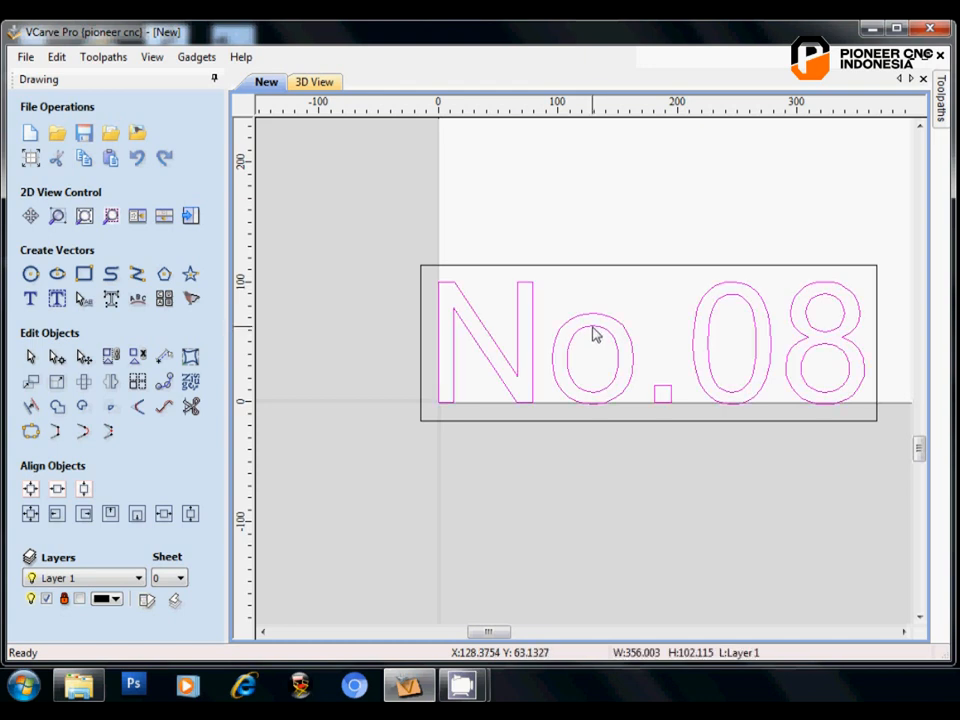
pyautogui.rightClick(595, 335)
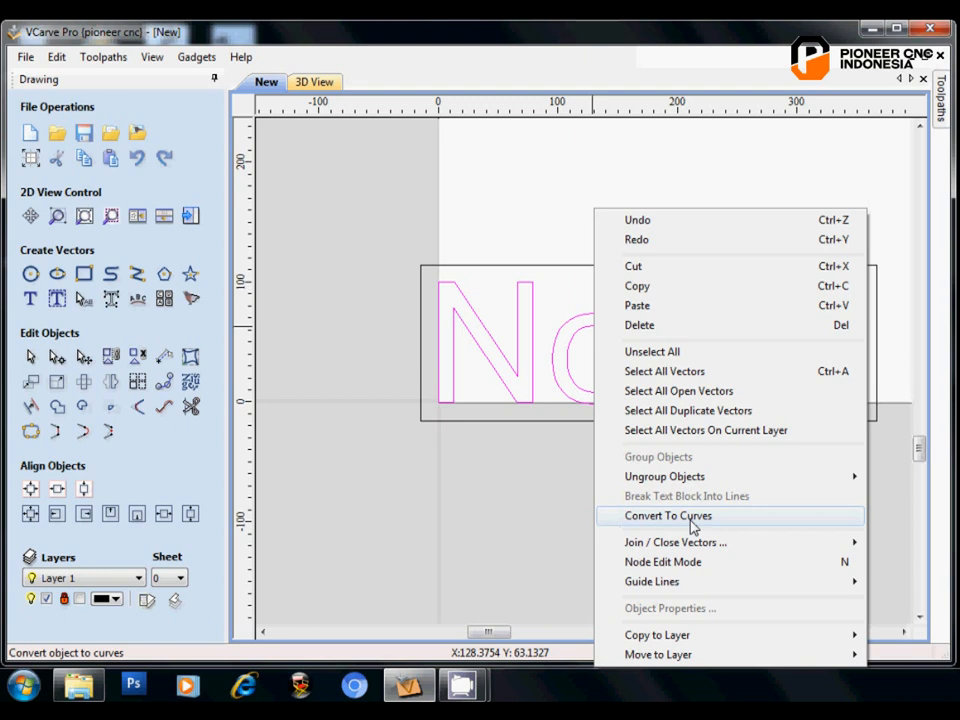
pyautogui.click(692, 516)
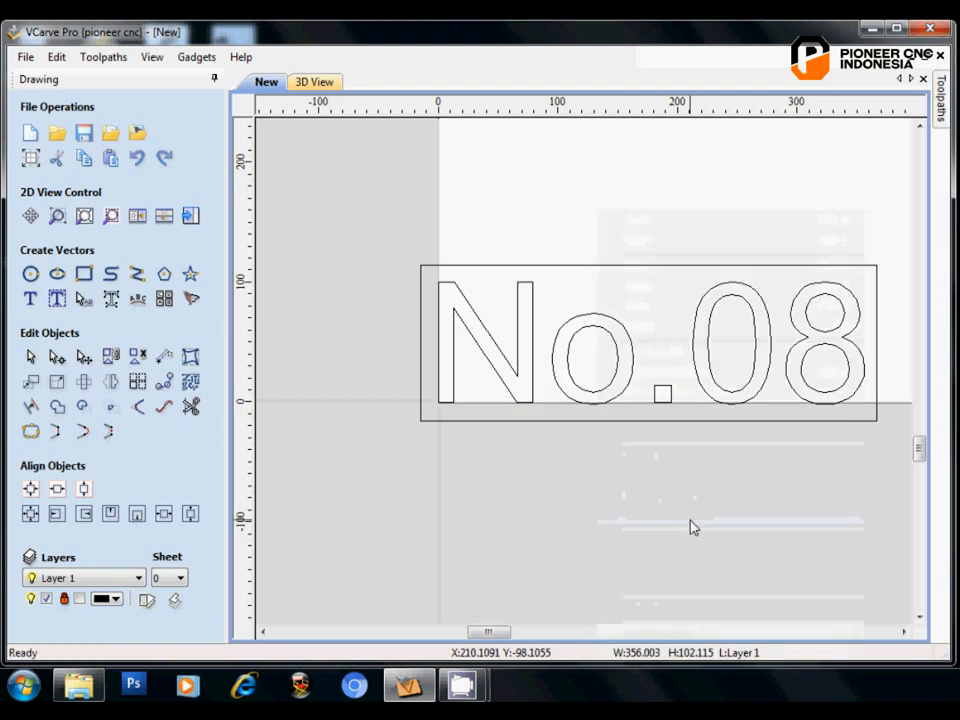
# - Examine the enclosed inner contours of the o, the 0 and the 8 in the No.08 lettering
pyautogui.click(621, 379)
pyautogui.click(623, 378)
pyautogui.click(621, 378)
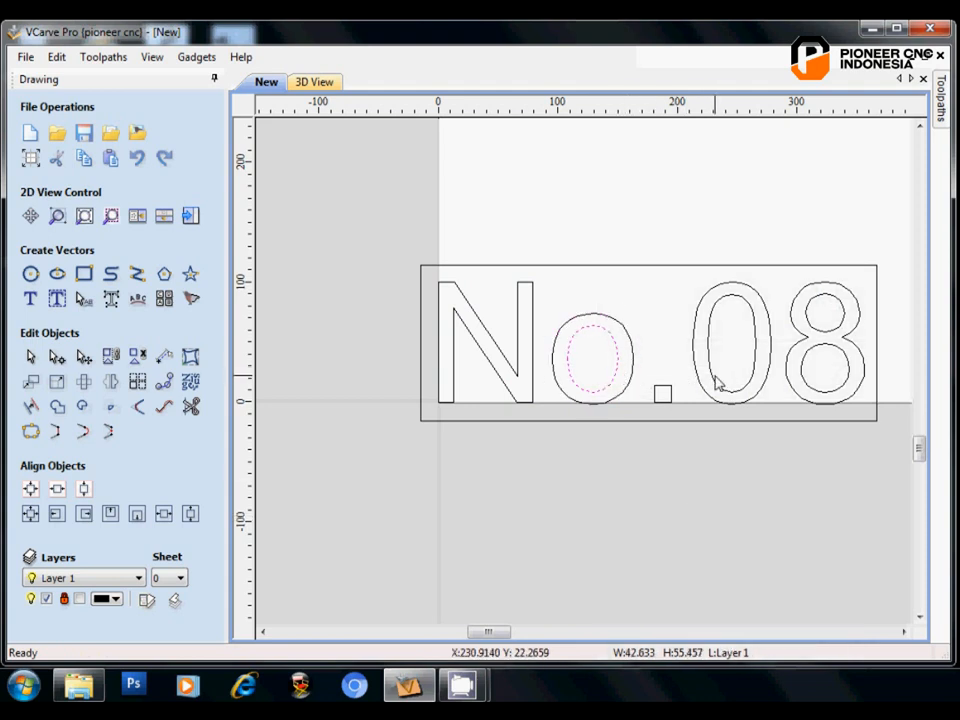
pyautogui.click(716, 385)
pyautogui.click(825, 350)
pyautogui.click(824, 328)
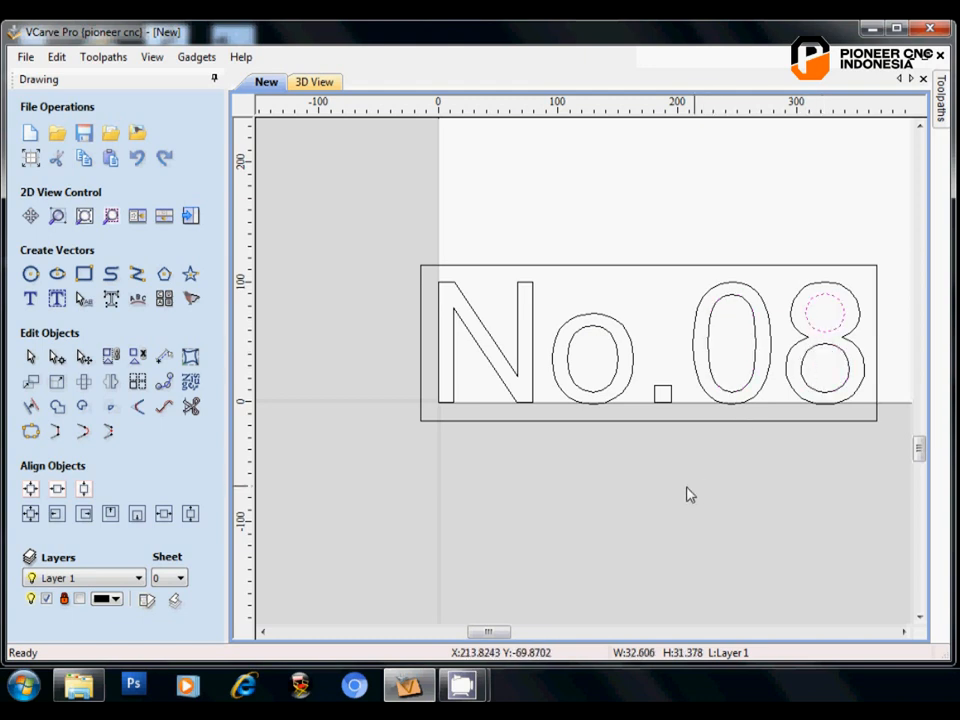
pyautogui.scroll(2, 574, 469)
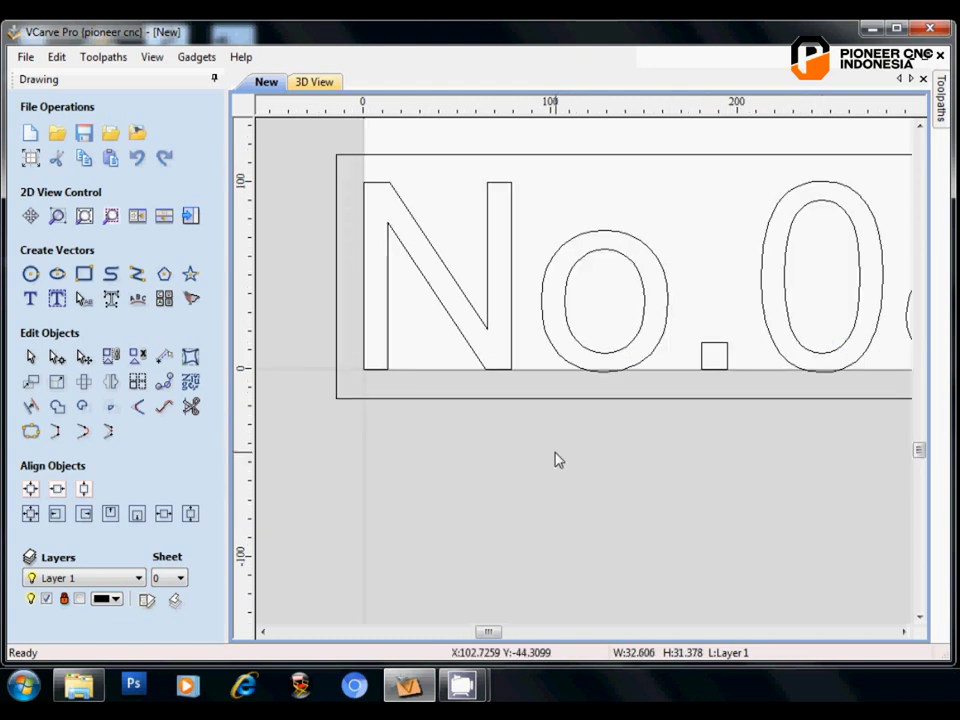
pyautogui.scroll(-3, 500, 449)
pyautogui.scroll(3, 551, 413)
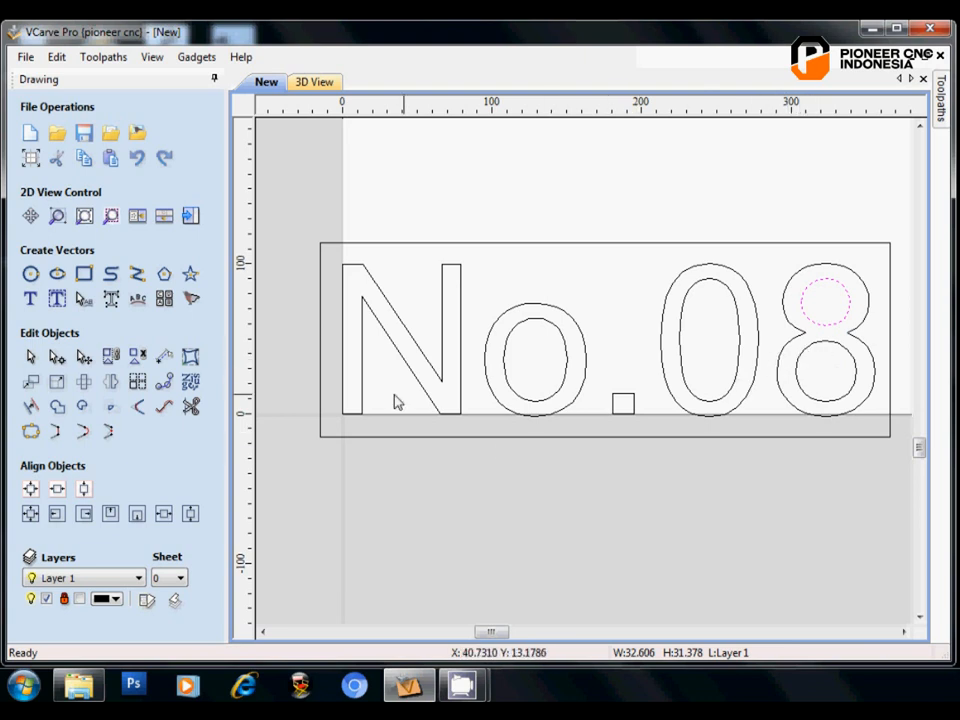
# - Draw a narrow upright square-cornered rectangle, about 8 × 94 mm, across the middle of the letter o
pyautogui.click(84, 274)
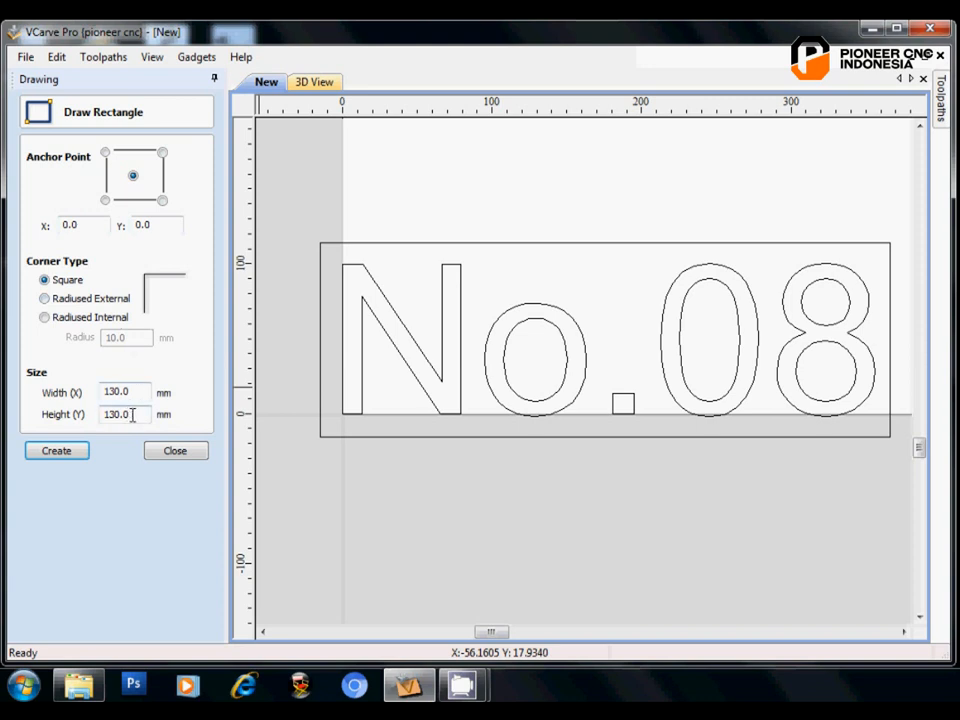
pyautogui.click(188, 452)
pyautogui.click(82, 274)
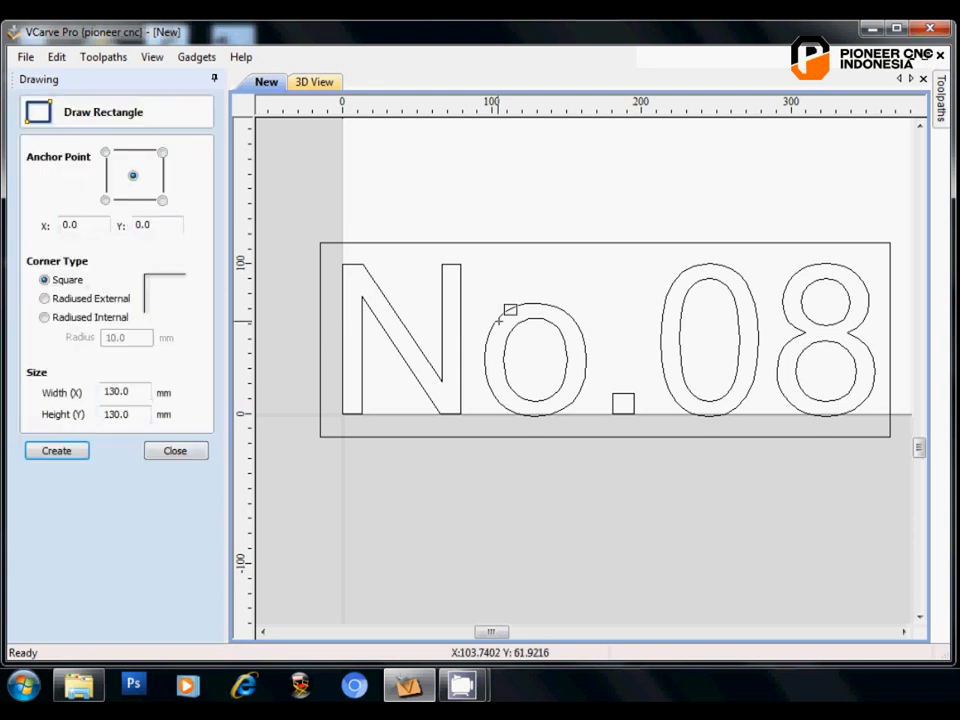
pyautogui.moveTo(530, 292); pyautogui.dragTo(542, 432)
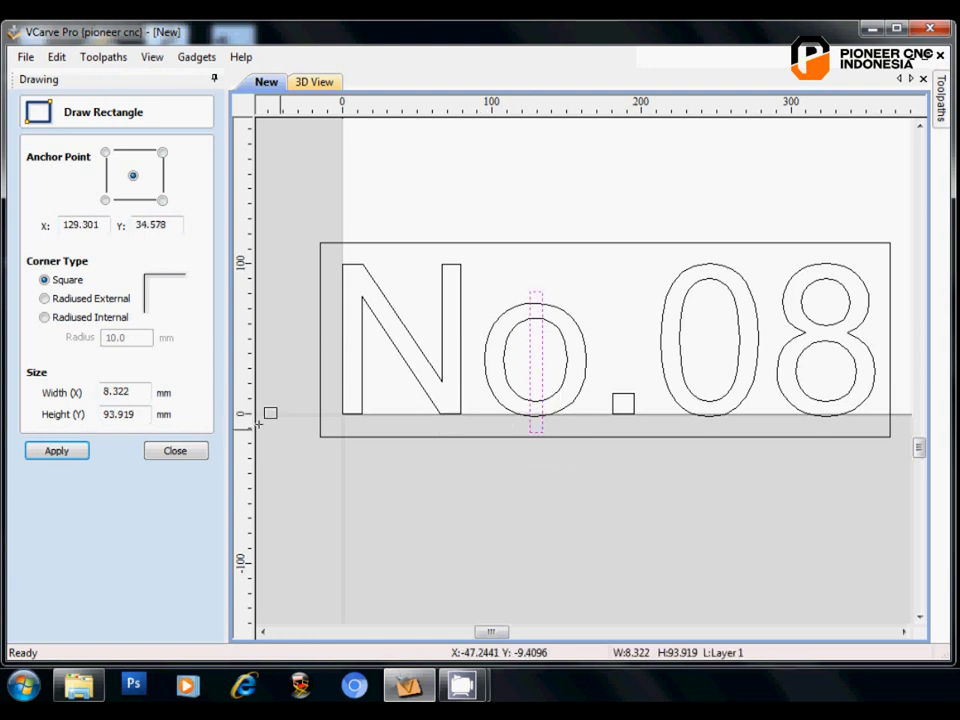
# - Set the narrow rectangle over the o to 10 mm wide and 110 mm high
pyautogui.doubleClick(135, 393)
pyautogui.write('10')
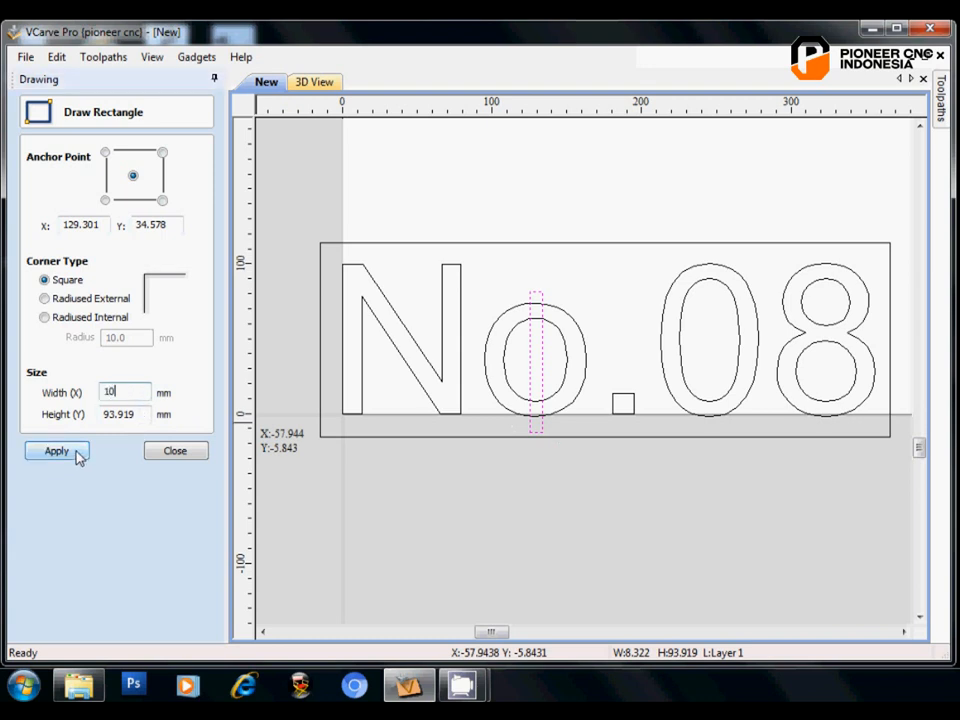
pyautogui.doubleClick(104, 416)
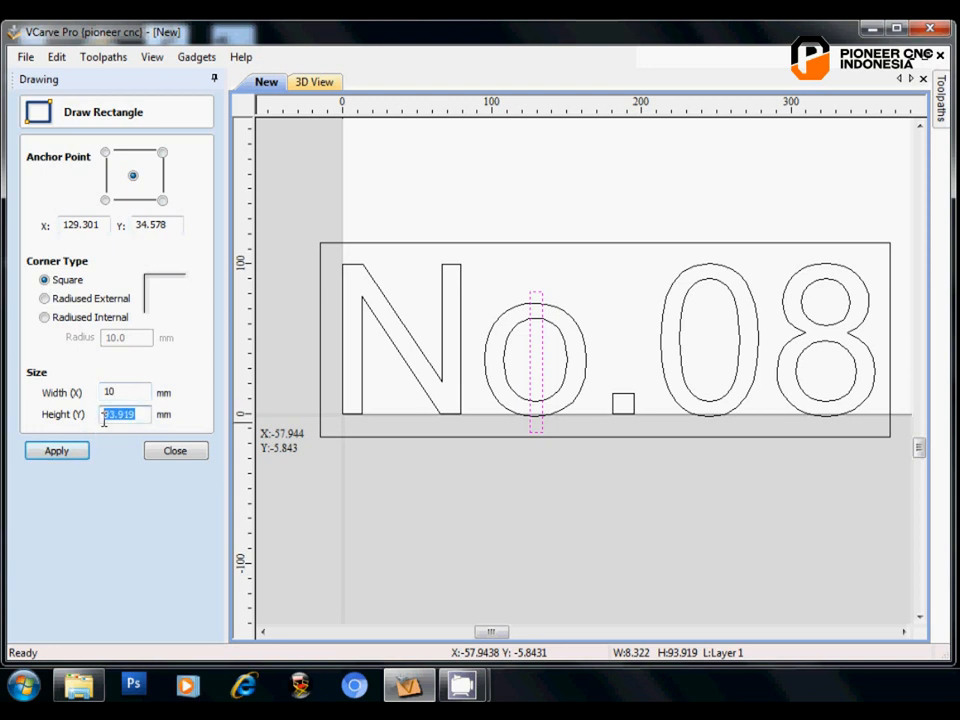
pyautogui.write('110')
pyautogui.click(71, 456)
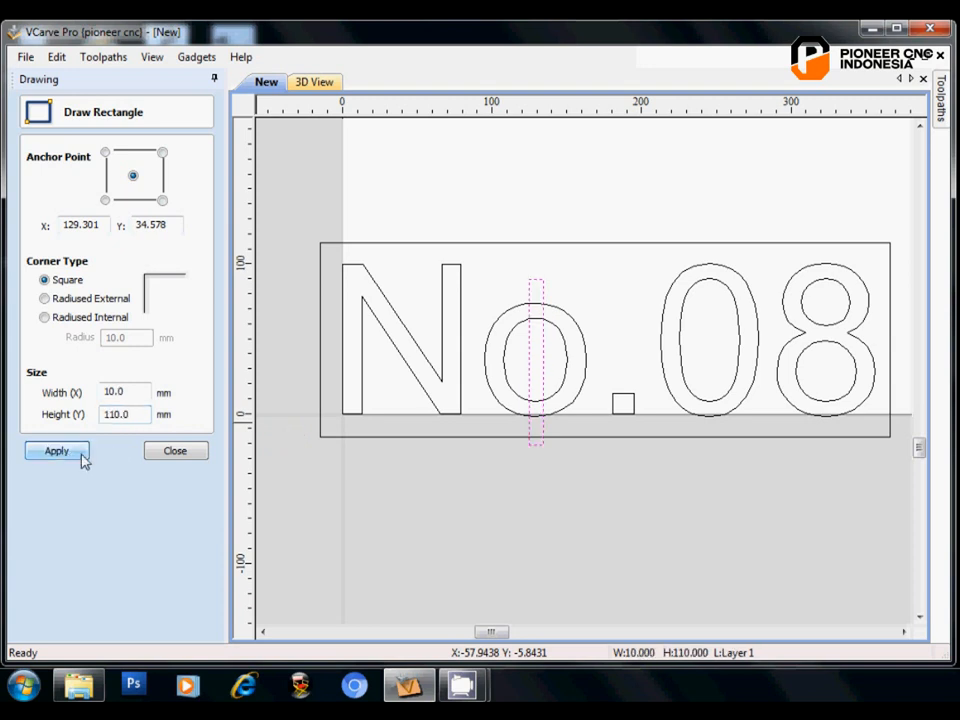
pyautogui.click(194, 454)
# - Centre the upright bar both ways on the inner contour of the letter o
pyautogui.scroll(2, 507, 383)
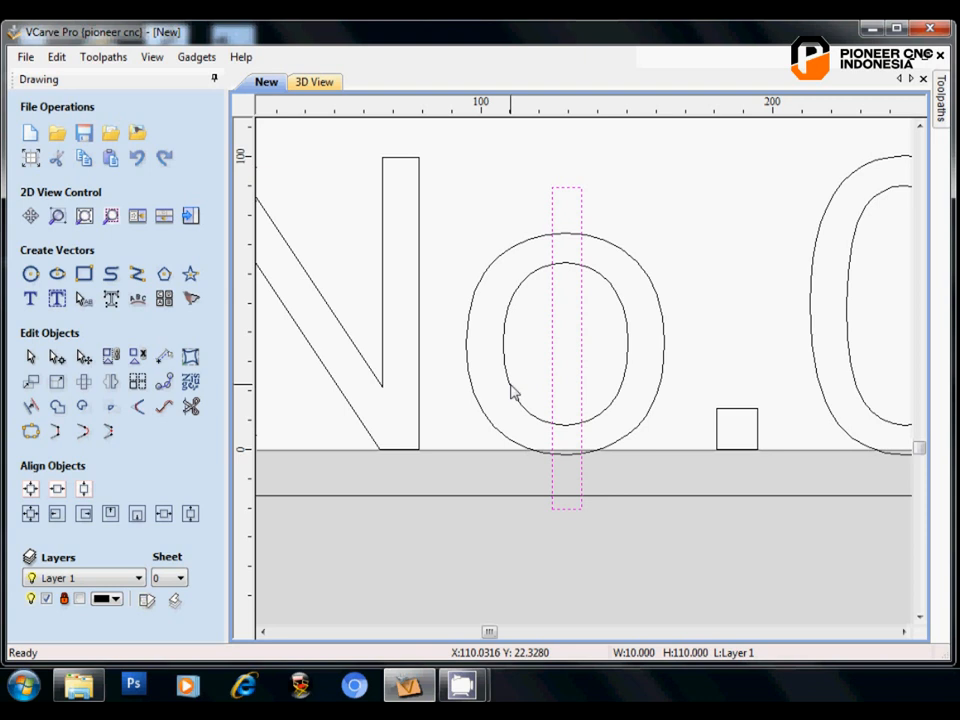
pyautogui.keyDown('shift'); pyautogui.click(503, 388); pyautogui.keyUp('shift')
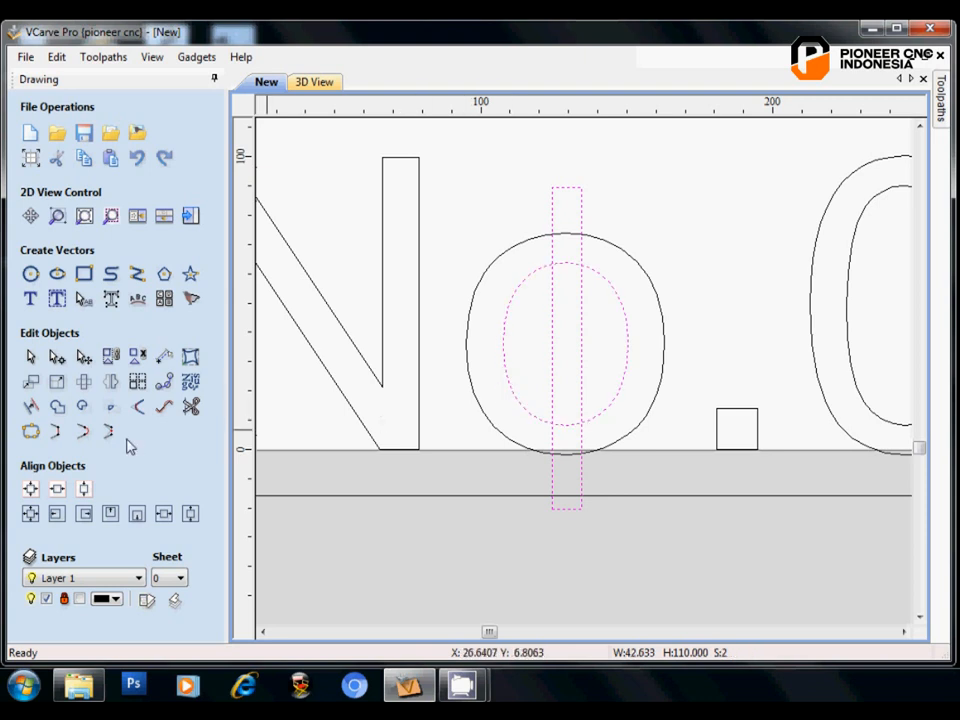
pyautogui.click(31, 514)
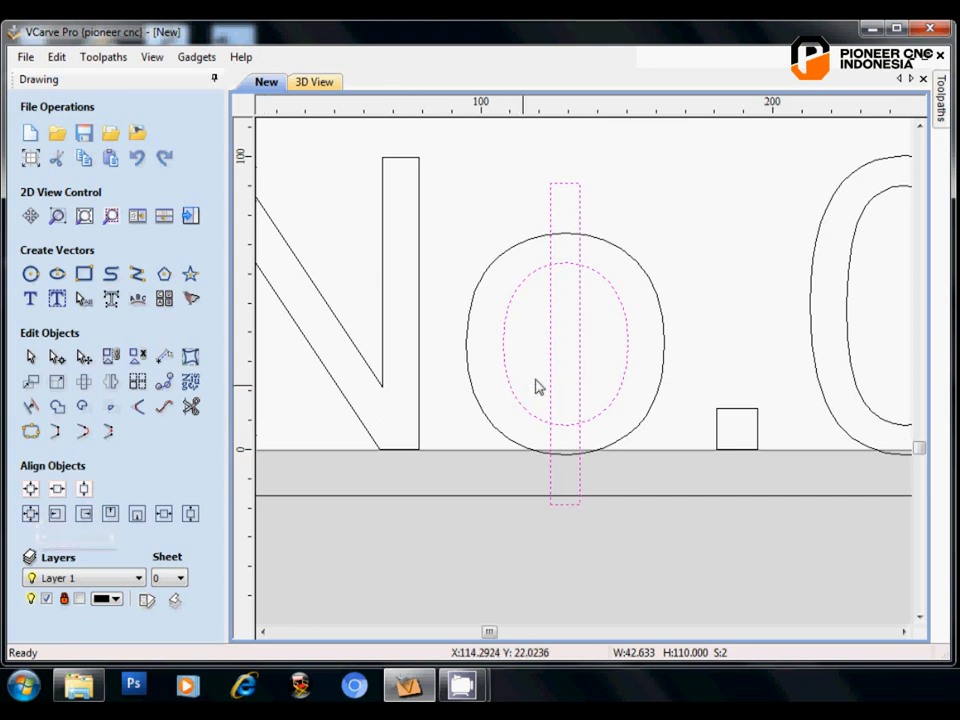
pyautogui.scroll(-2, 542, 378)
pyautogui.click(634, 294)
pyautogui.scroll(-2, 518, 302)
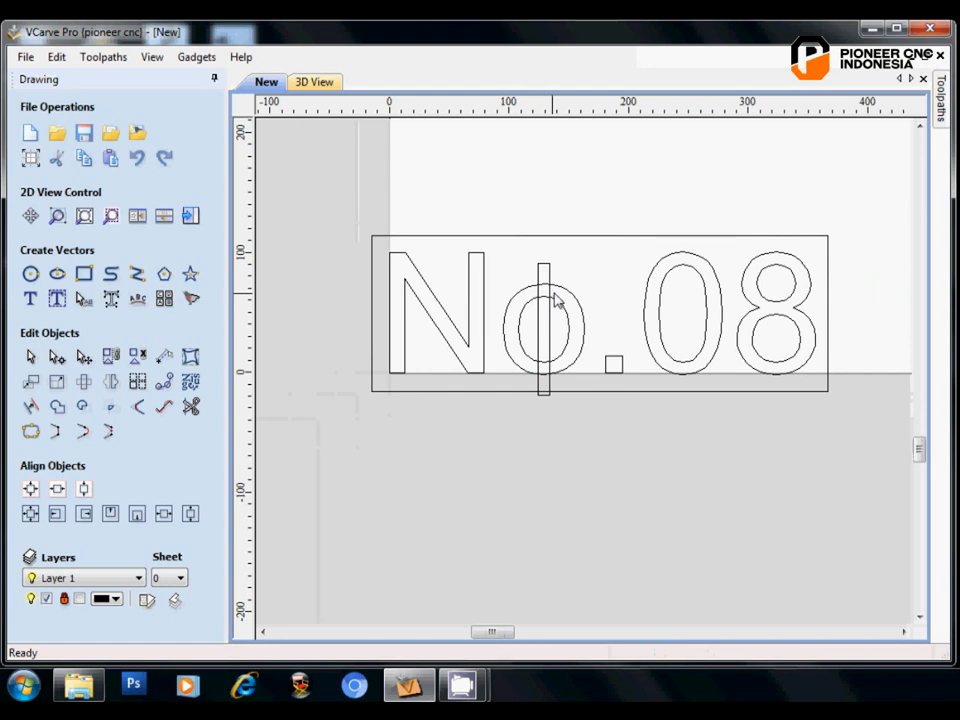
# - Copy the upright bar on the o and centre the pasted copy both ways on the inner contour of the 0
pyautogui.click(543, 271)
pyautogui.rightClick(546, 268)
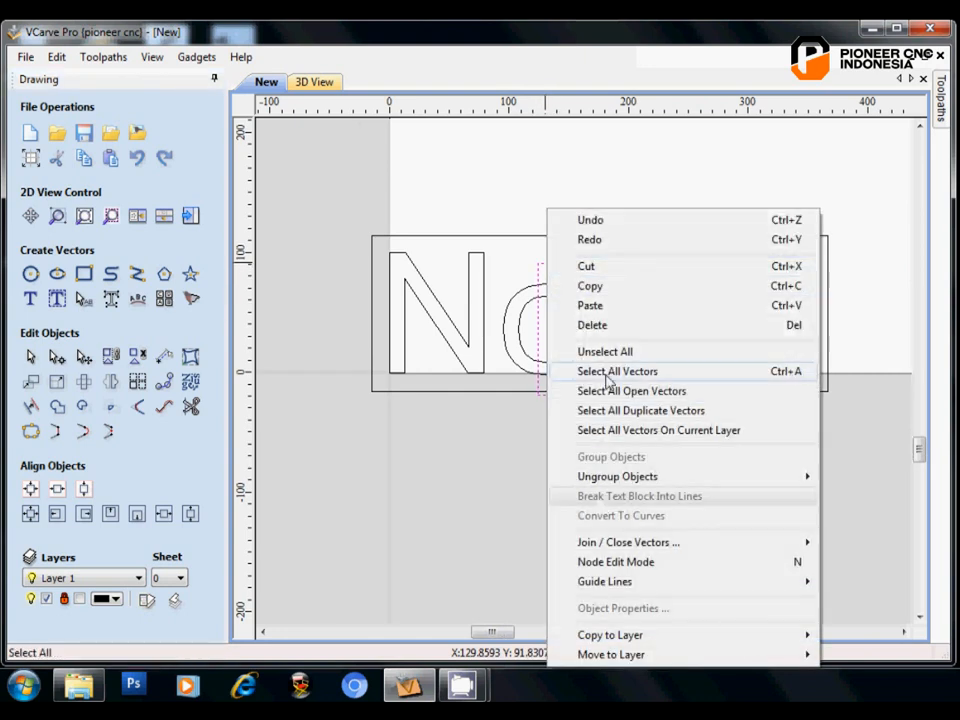
pyautogui.click(599, 287)
pyautogui.rightClick(599, 285)
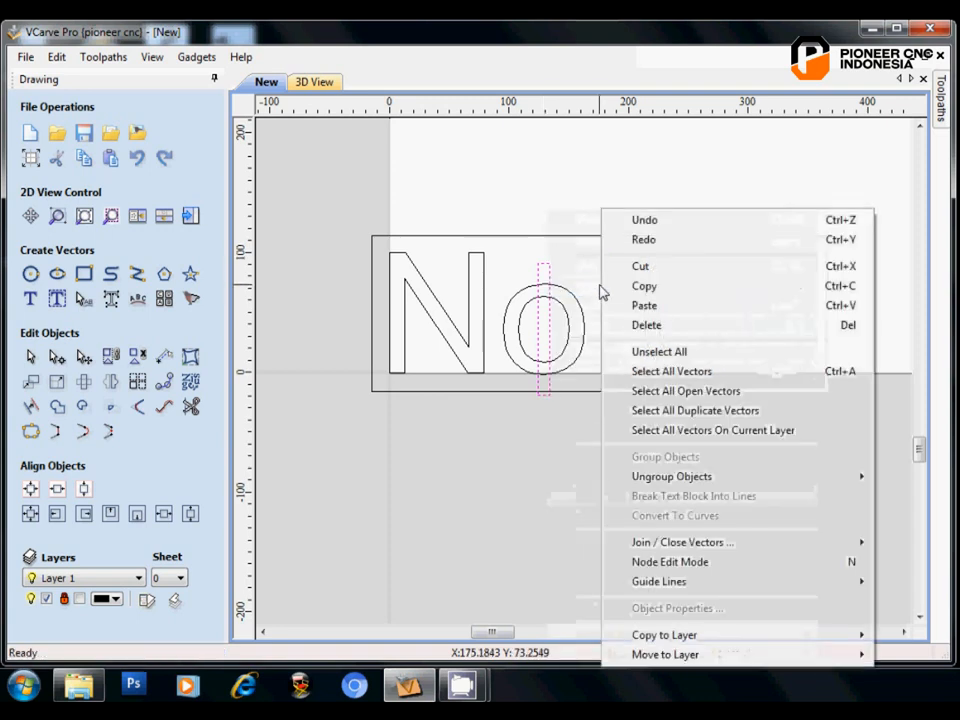
pyautogui.click(618, 307)
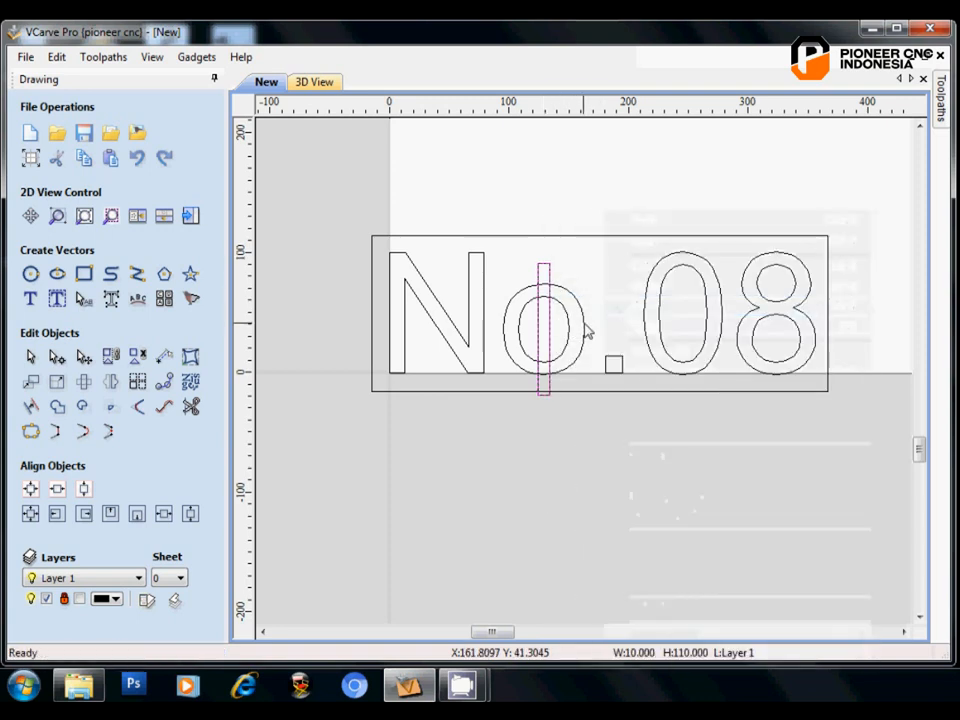
pyautogui.keyDown('shift'); pyautogui.click(703, 362); pyautogui.keyUp('shift')
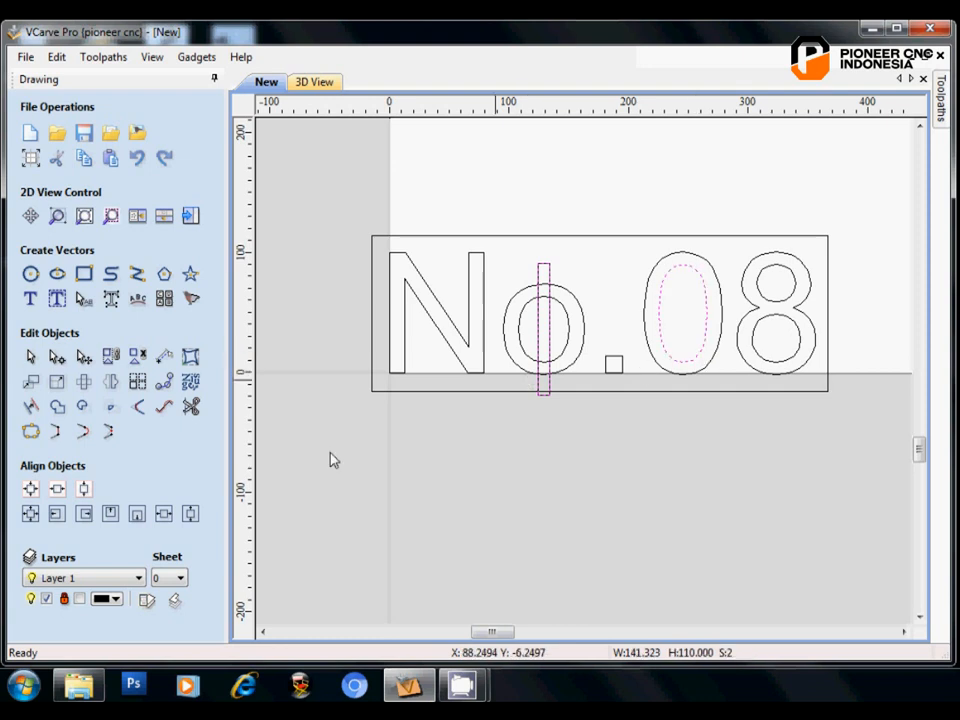
pyautogui.click(30, 514)
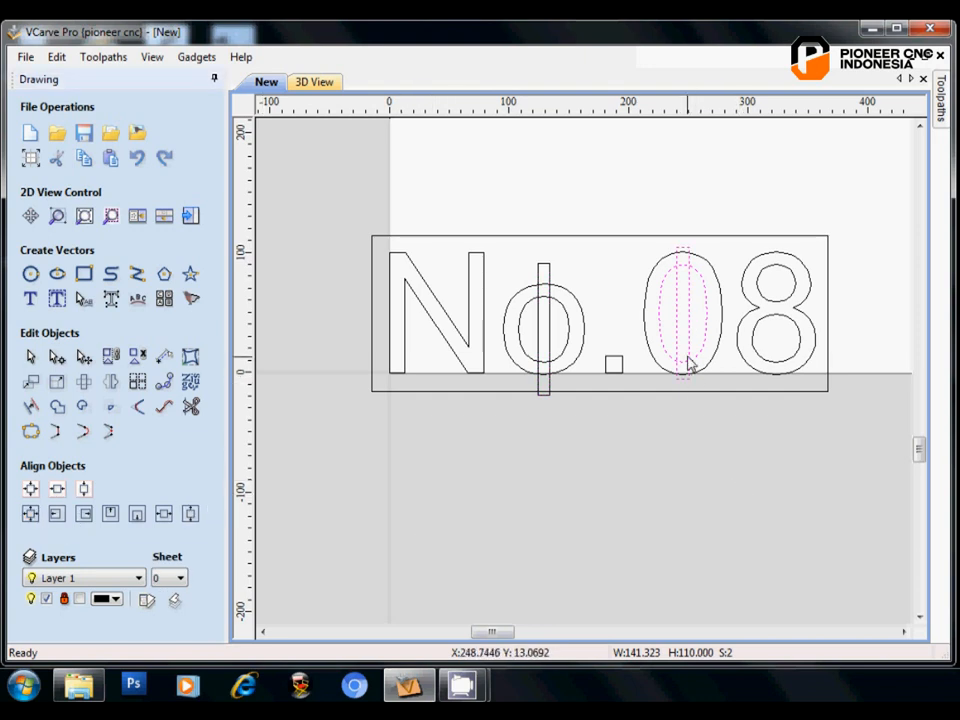
pyautogui.click(696, 325)
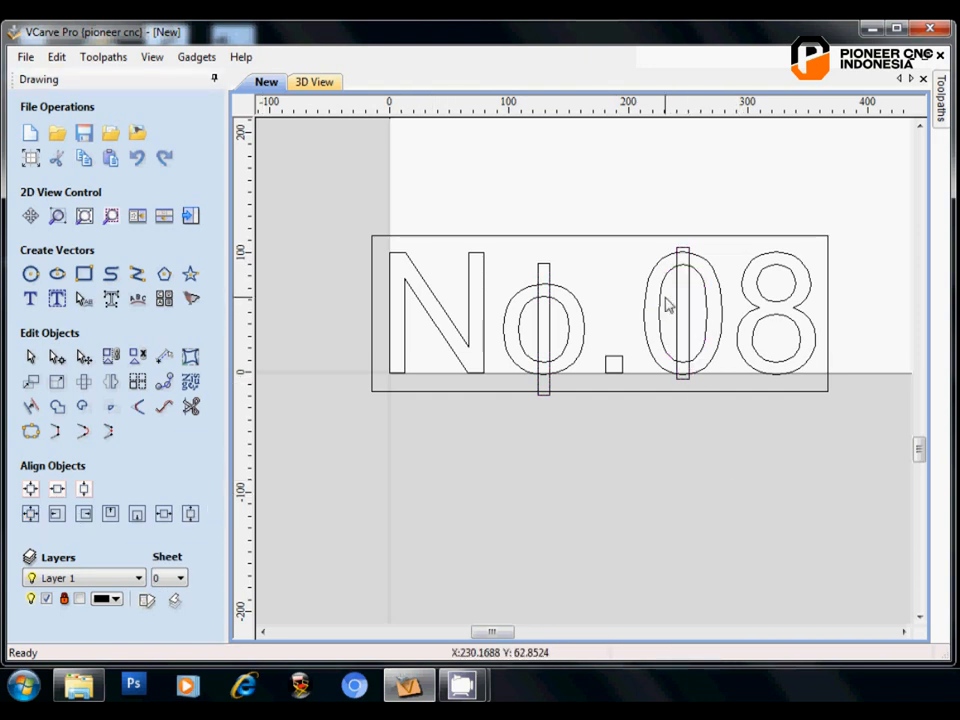
# - Paste another copy of the bar and centre it on the upper inner contour of the 8
pyautogui.rightClick(679, 305)
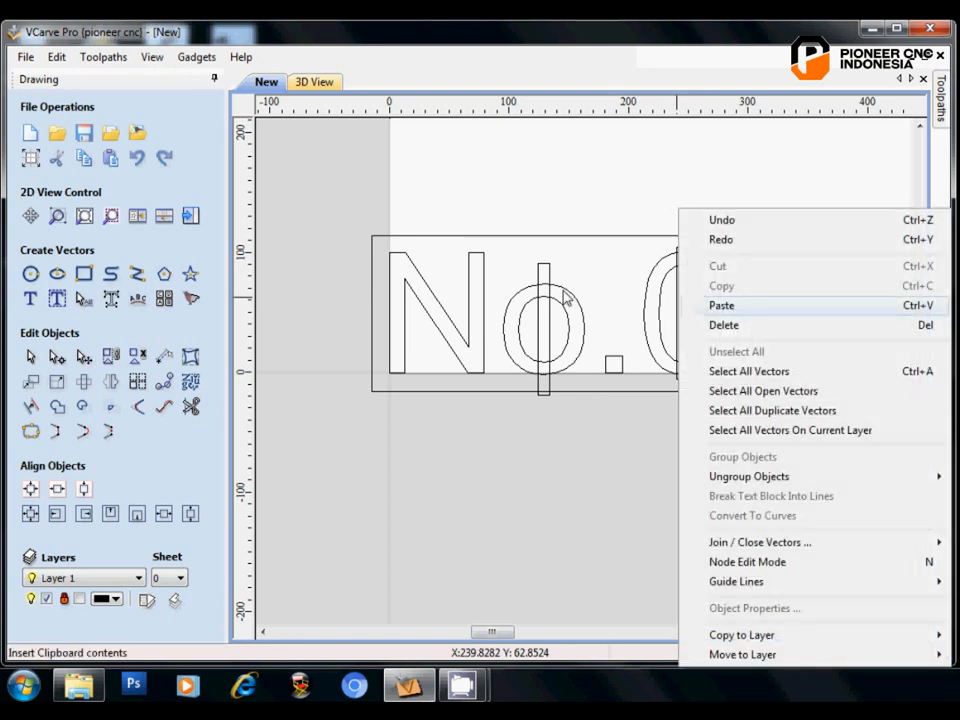
pyautogui.click(710, 306)
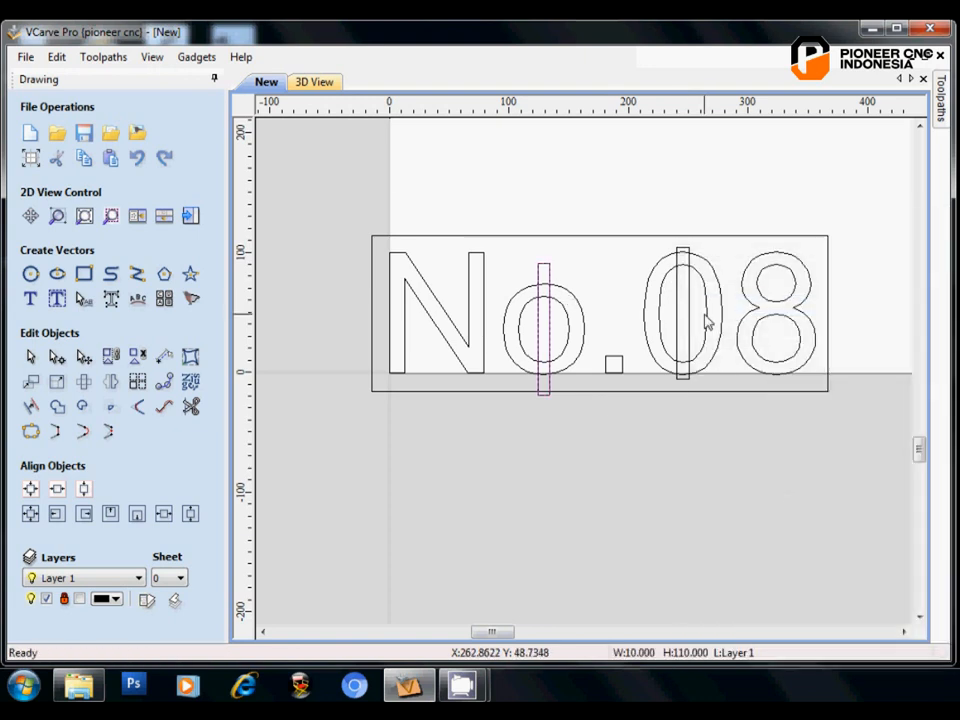
pyautogui.keyDown('shift'); pyautogui.click(776, 305); pyautogui.keyUp('shift')
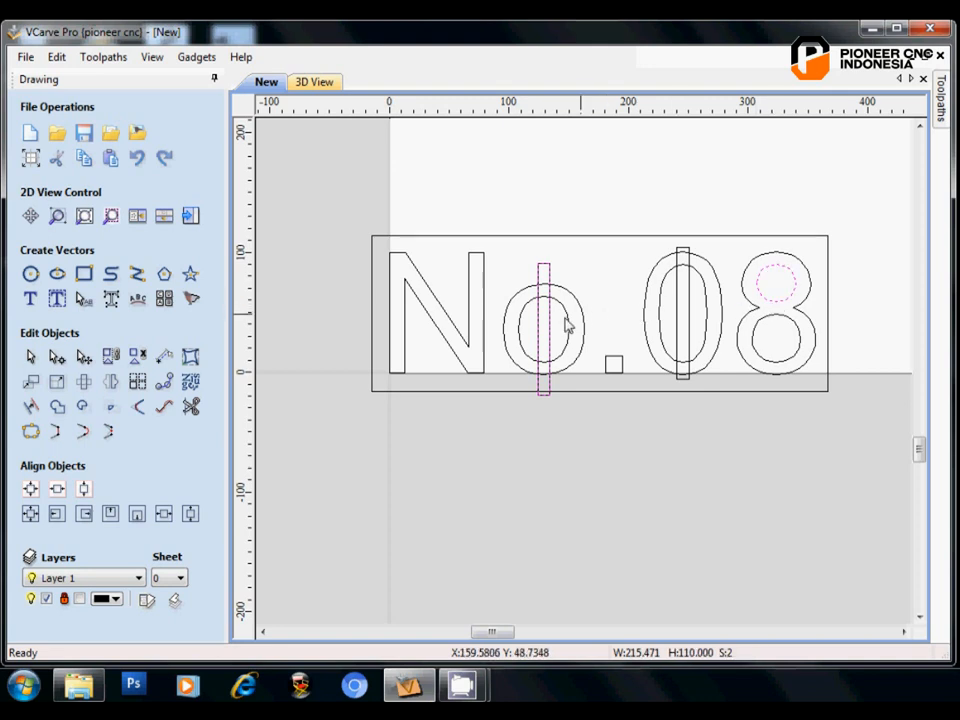
pyautogui.click(30, 513)
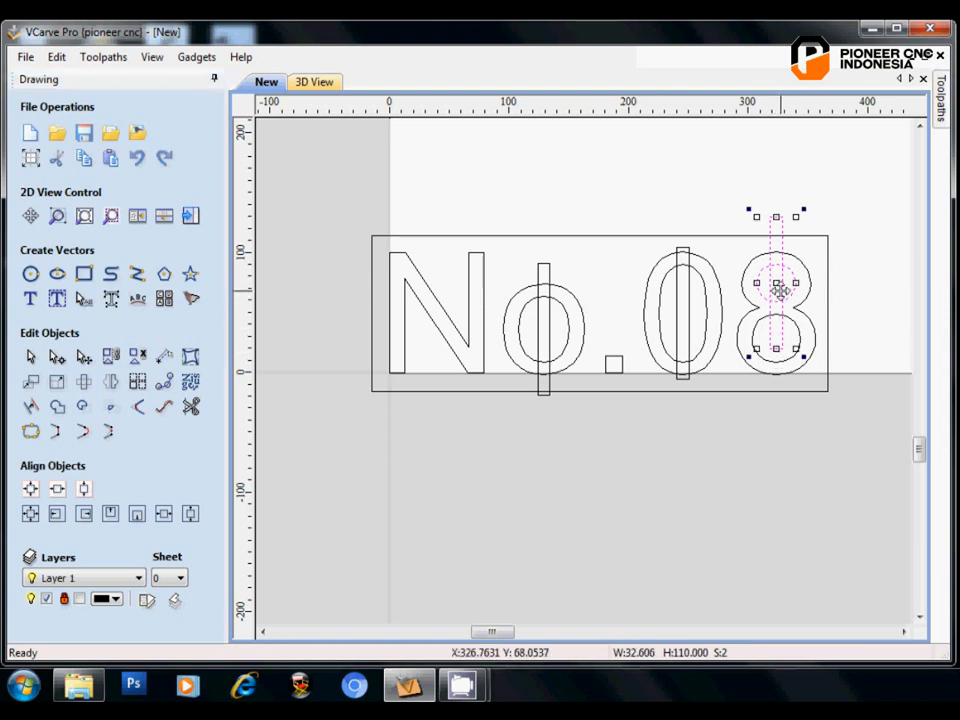
# - Centre the bar on the 8 both ways against the digit's outer outline
pyautogui.click(782, 308)
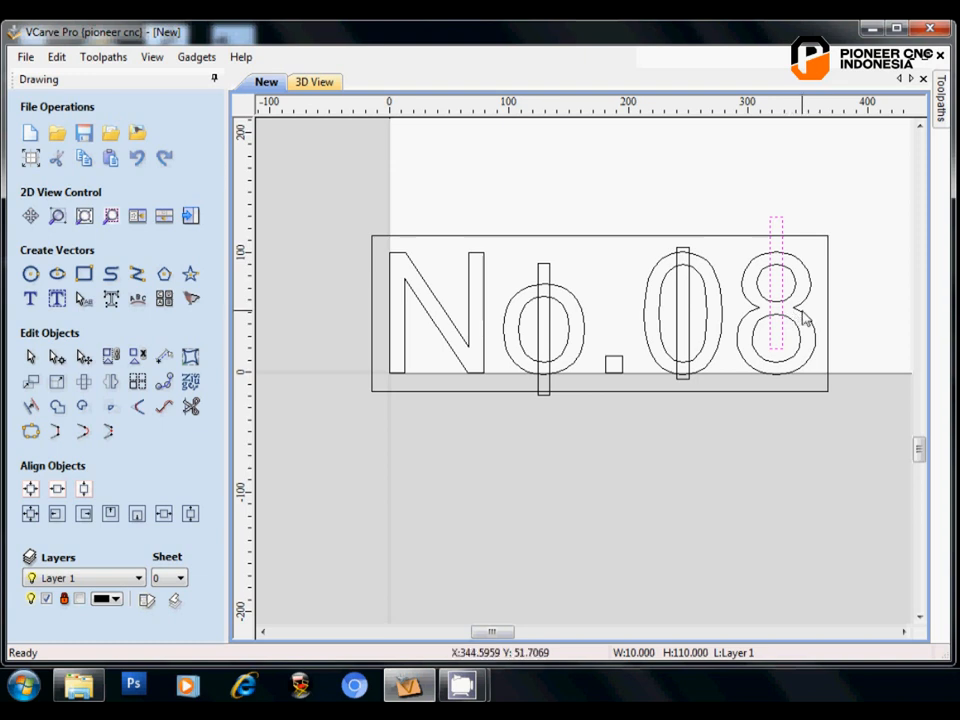
pyautogui.keyDown('shift'); pyautogui.click(801, 311); pyautogui.keyUp('shift')
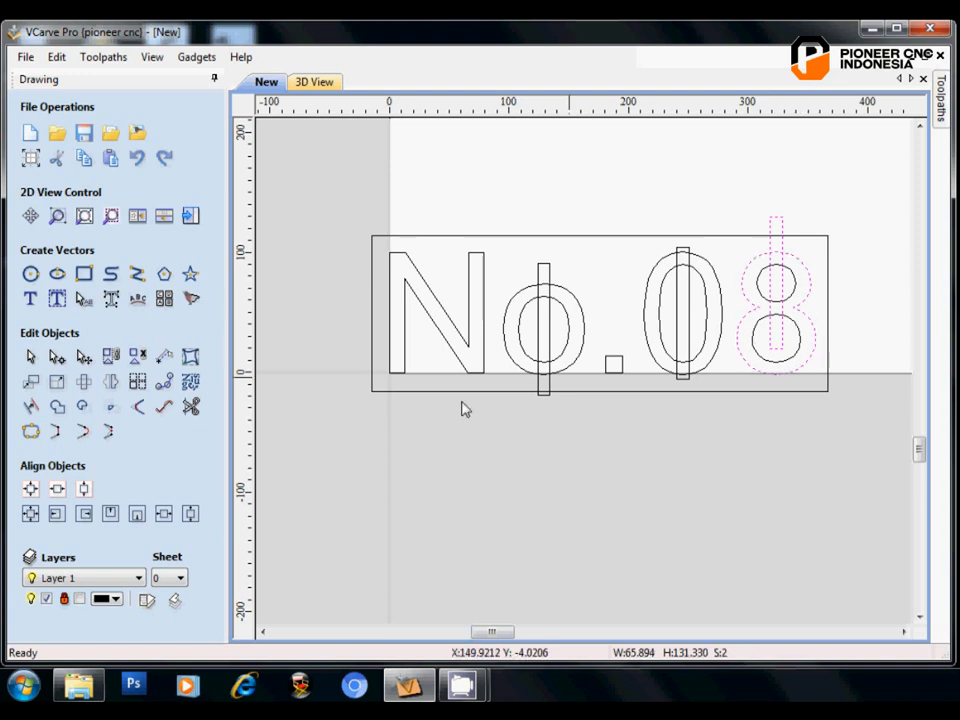
pyautogui.click(29, 515)
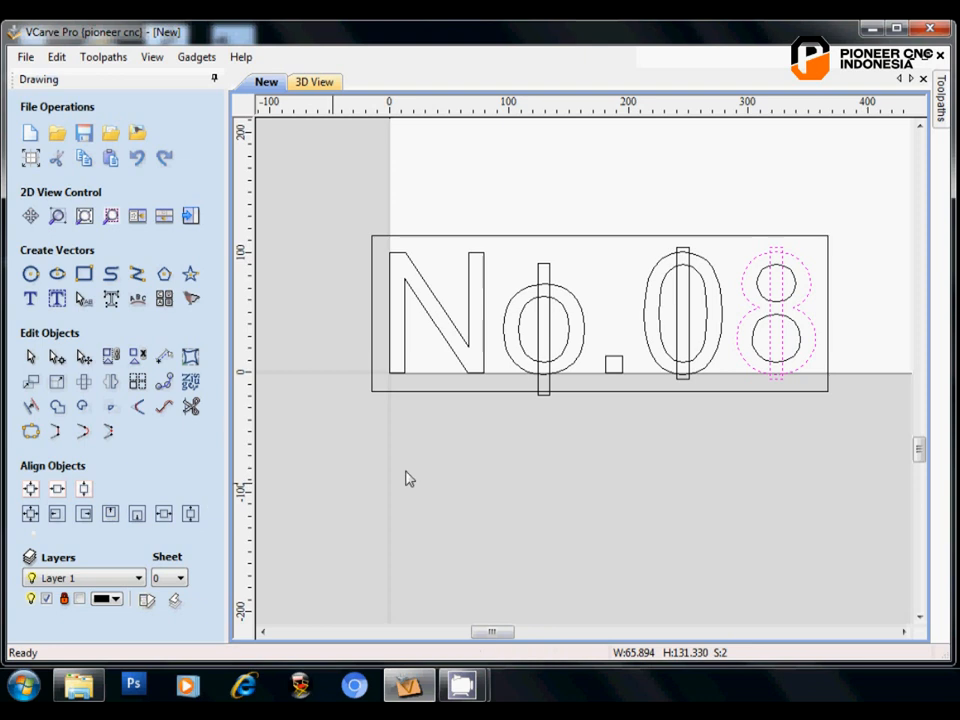
pyautogui.click(640, 460)
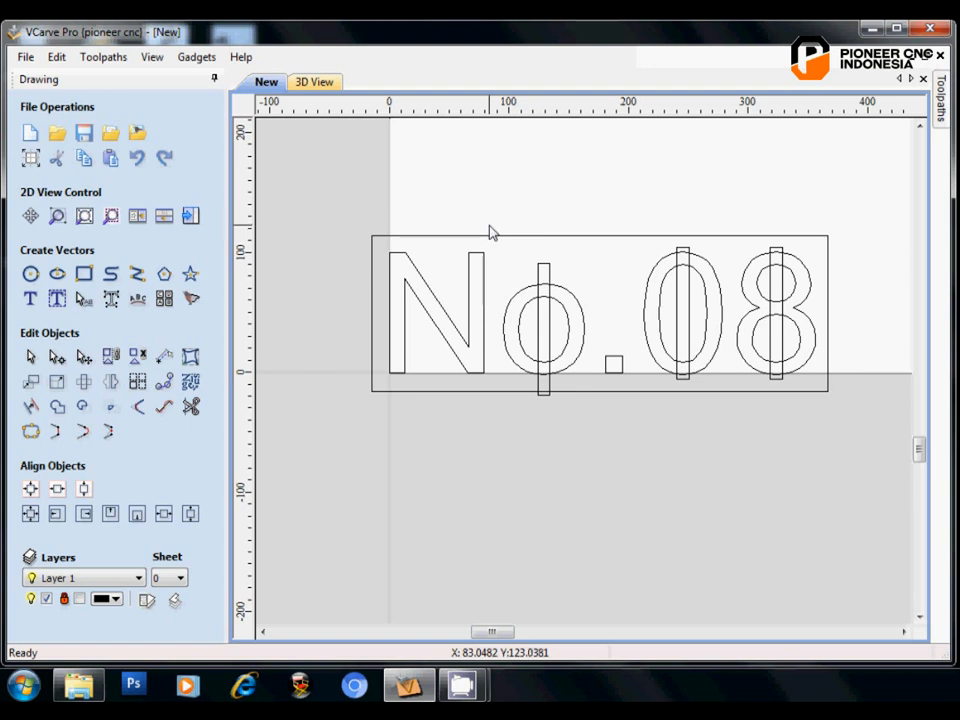
# - Subtract the upright bars from the o and from the 0 so each splits into two stencil halves
pyautogui.moveTo(490, 232); pyautogui.dragTo(597, 426)
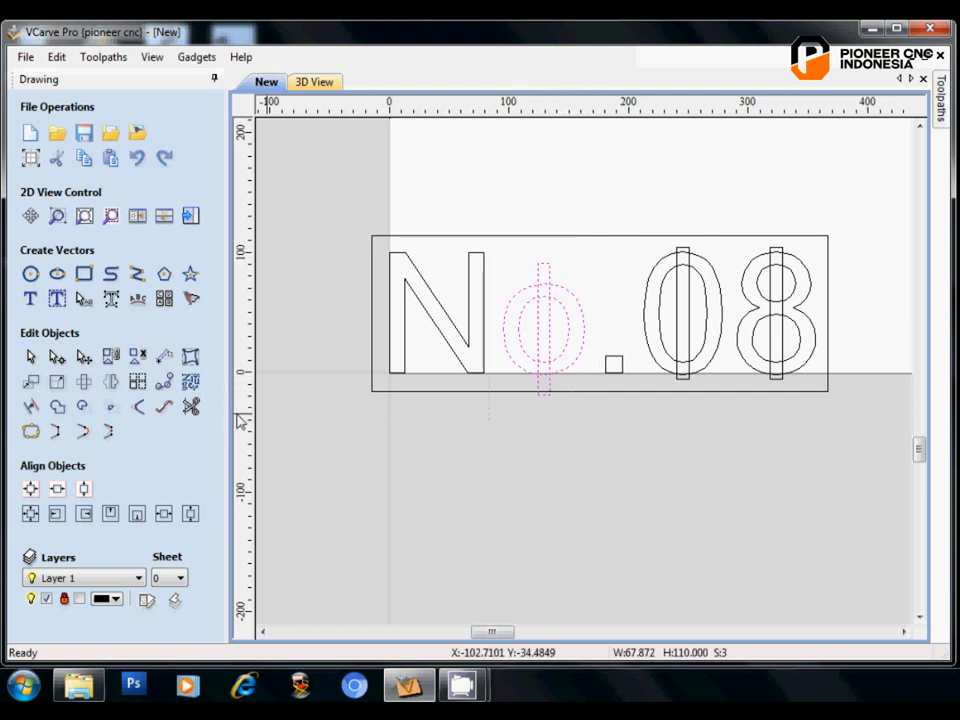
pyautogui.click(84, 408)
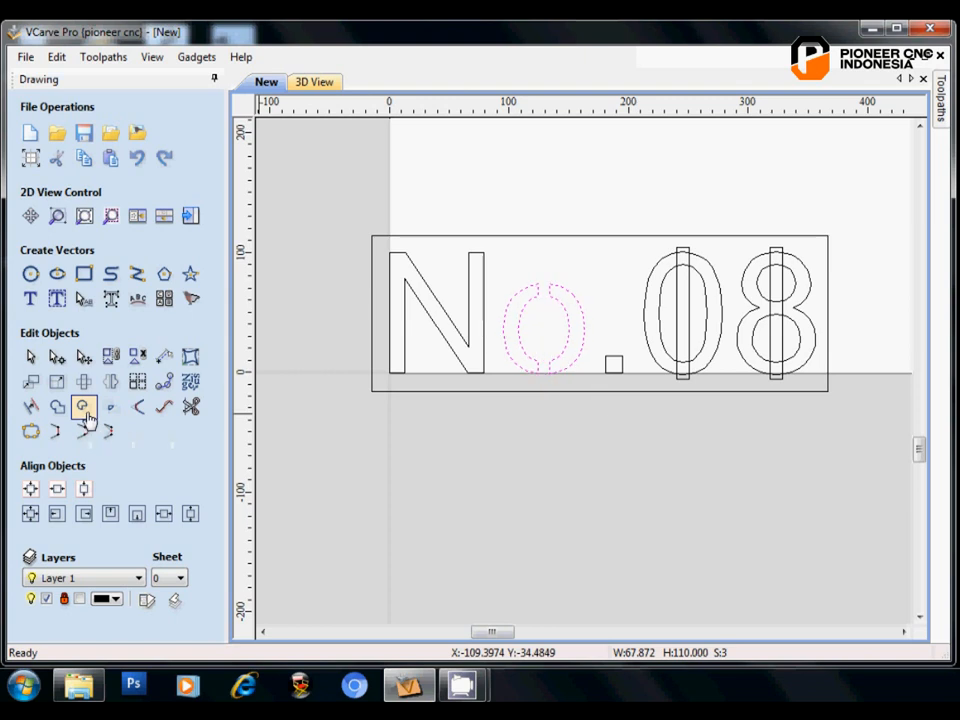
pyautogui.moveTo(629, 219); pyautogui.dragTo(735, 438)
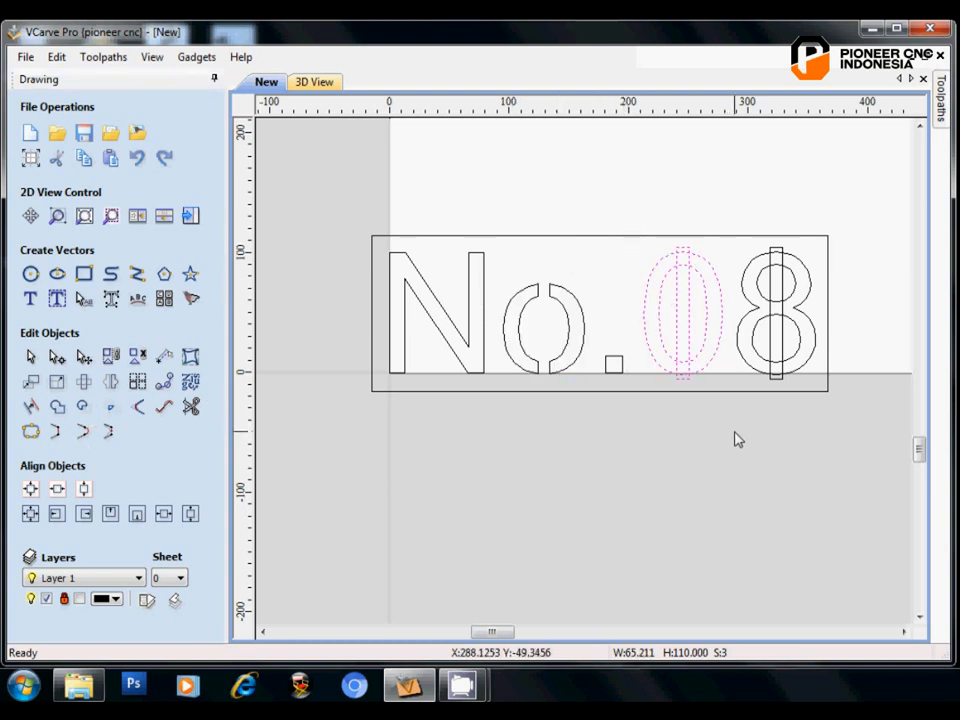
pyautogui.click(84, 409)
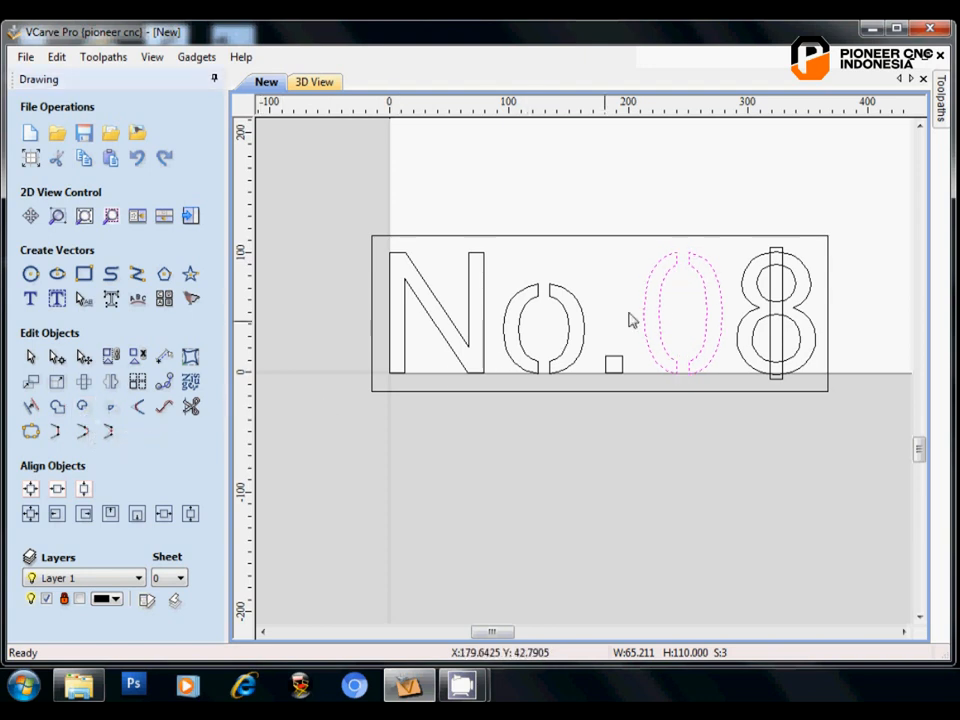
# - Subtract the upright bar from the 8 to split it into two stencil halves, and select the surrounding frame
pyautogui.moveTo(733, 220); pyautogui.dragTo(838, 430)
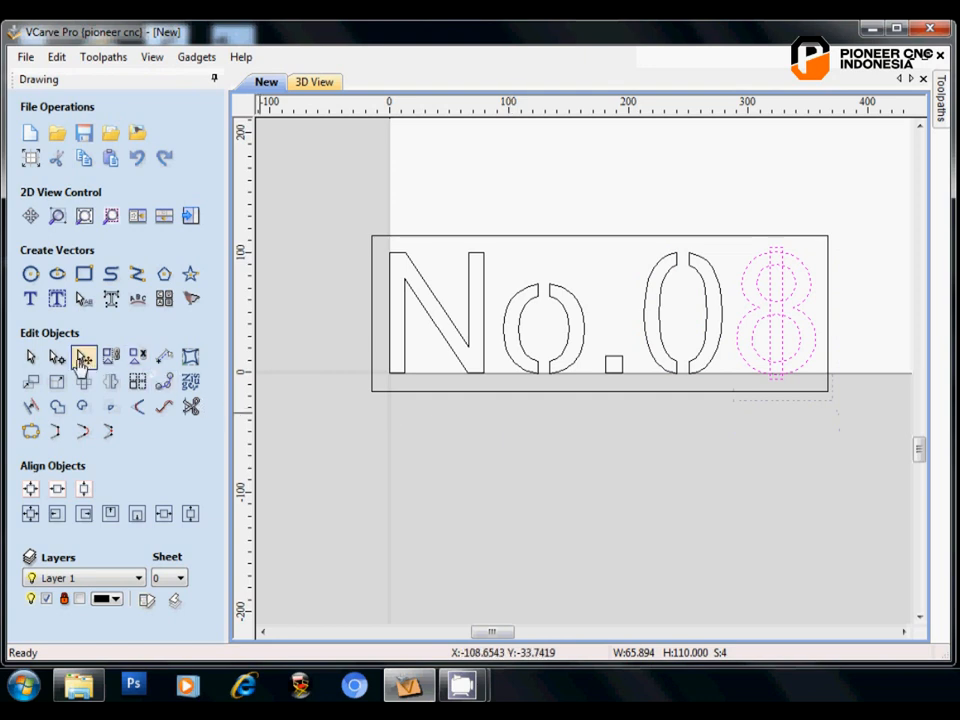
pyautogui.click(83, 406)
pyautogui.click(592, 451)
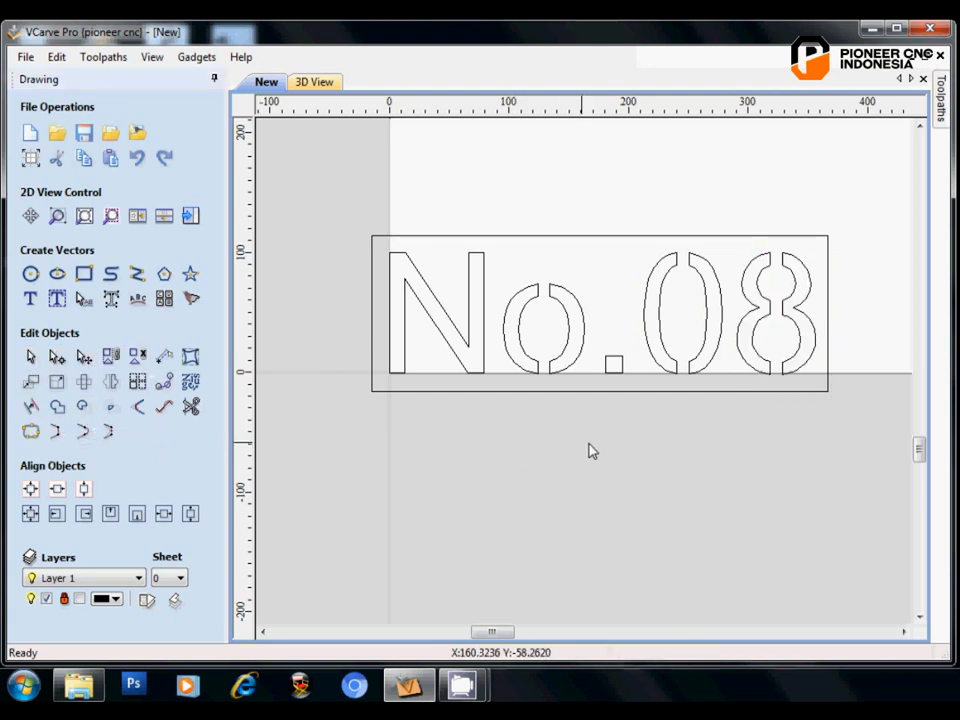
pyautogui.click(620, 399)
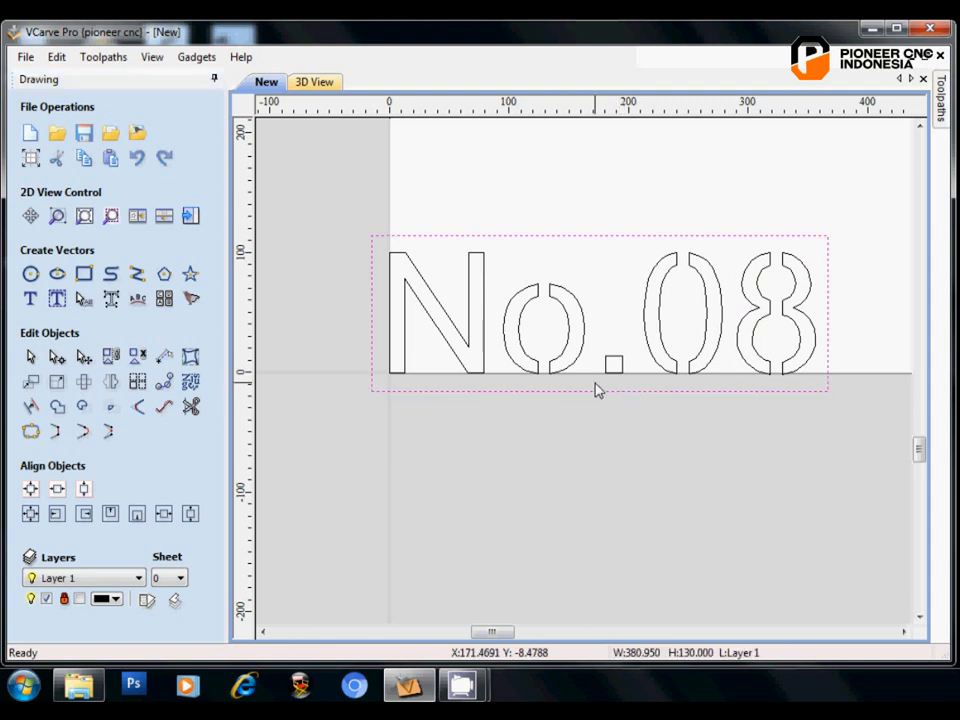
# - Move the whole No.08 sign with its frame so the frame's lower-left corner sits on the sheet origin
pyautogui.scroll(-3, 519, 386)
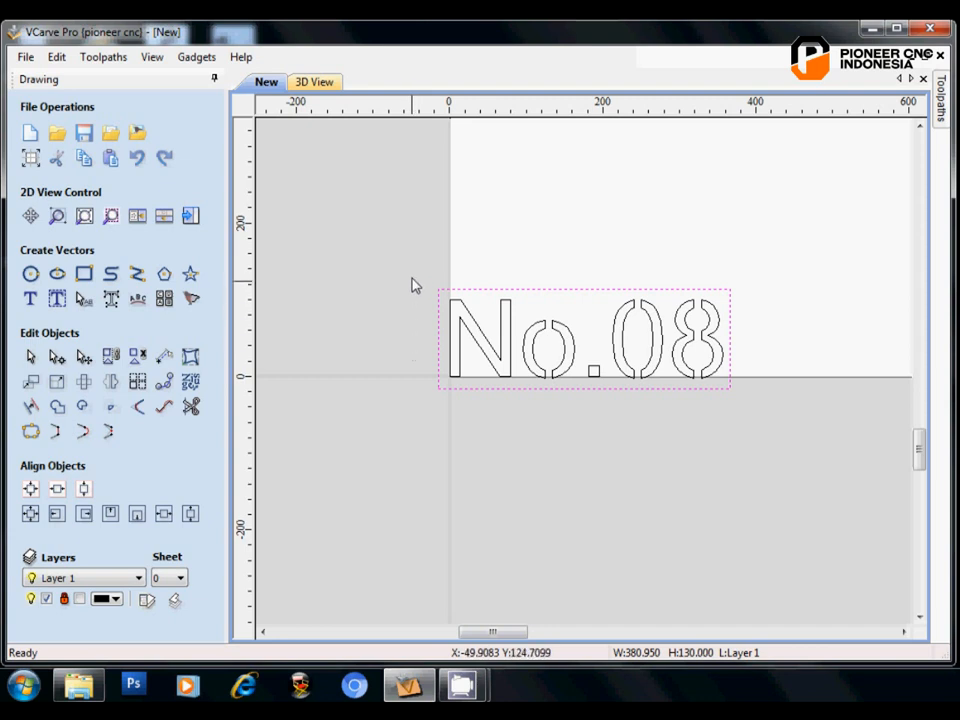
pyautogui.scroll(-1, 391, 259)
pyautogui.moveTo(388, 266); pyautogui.dragTo(724, 459)
pyautogui.click(525, 332)
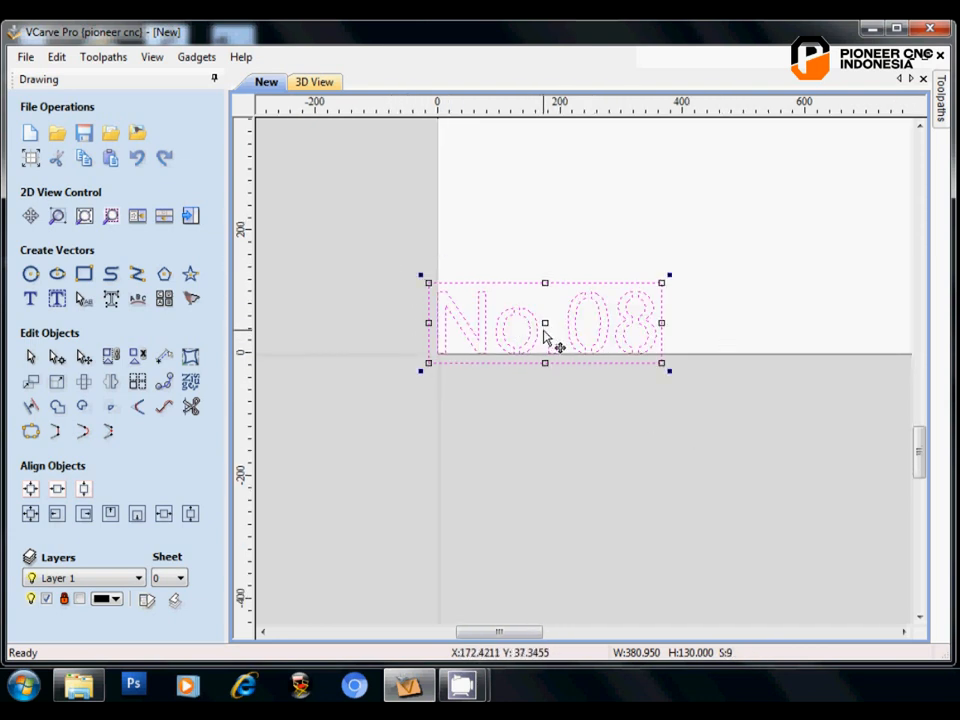
pyautogui.moveTo(548, 321); pyautogui.dragTo(553, 313)
pyautogui.moveTo(553, 313); pyautogui.dragTo(554, 313)
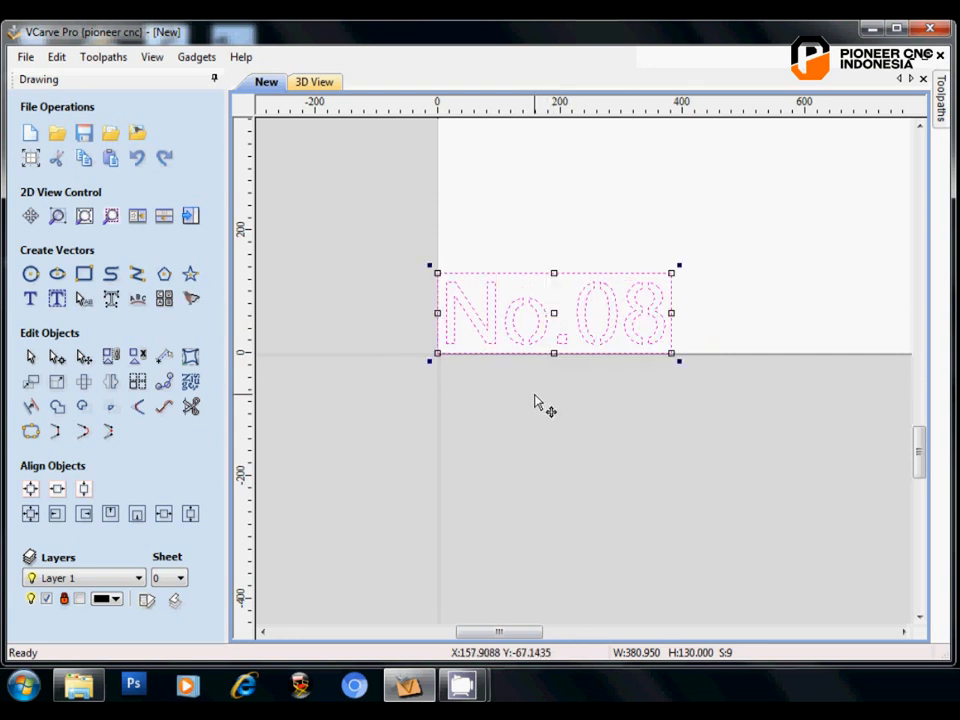
pyautogui.click(456, 407)
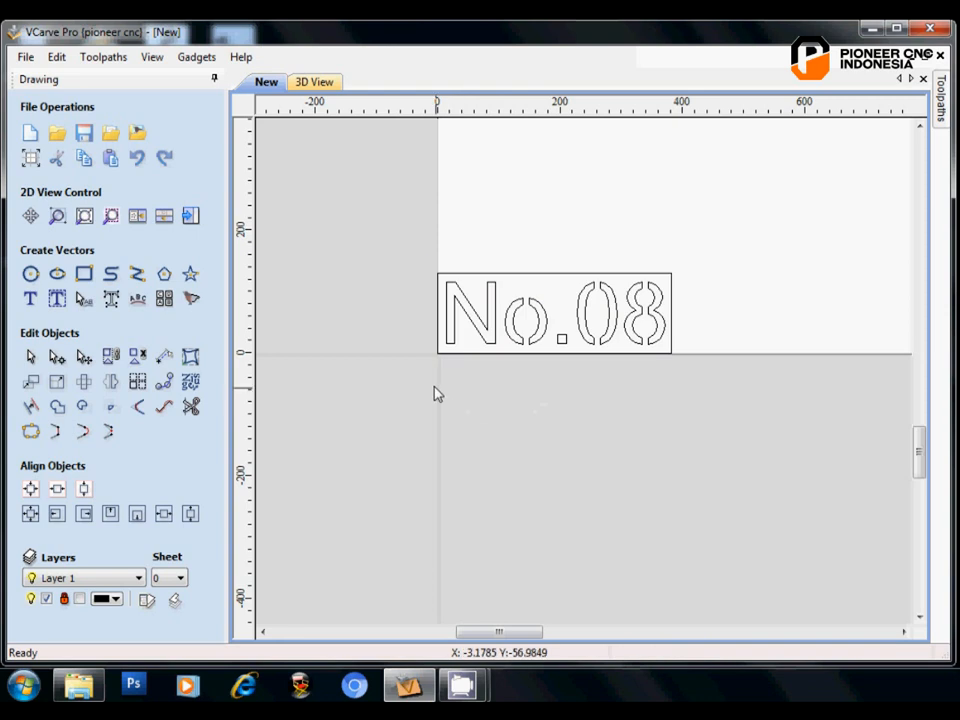
# - Nudge the complete sign up and right so the frame sits about 12 mm inside the sheet's lower and left edges
pyautogui.moveTo(438, 256); pyautogui.dragTo(694, 415)
pyautogui.scroll(5, 461, 349)
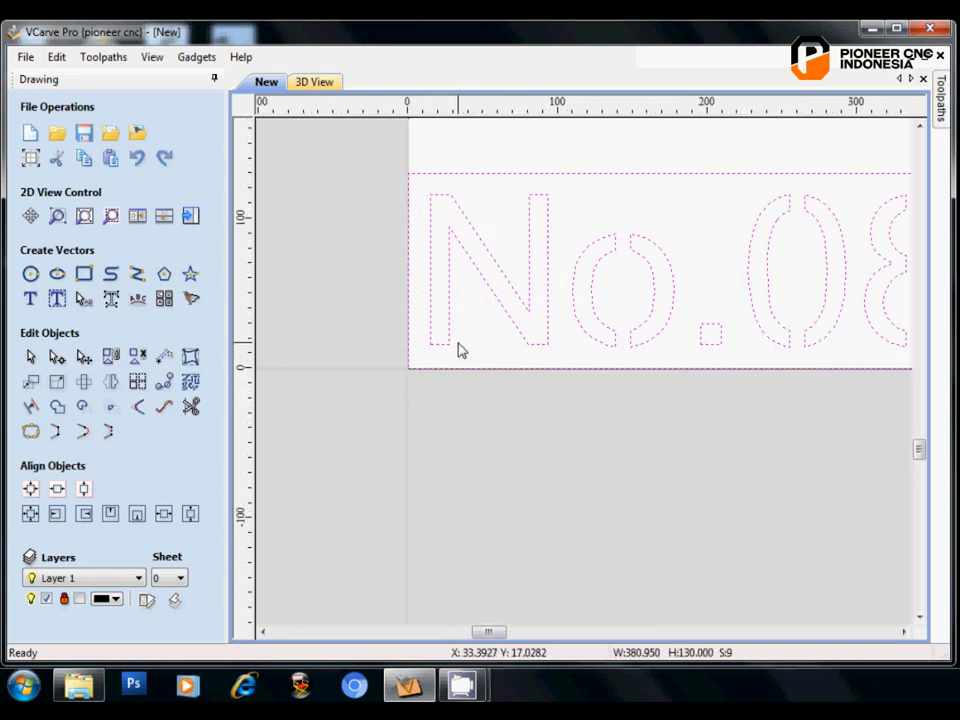
pyautogui.press('Up')
pyautogui.press('Up')
pyautogui.press('Up')
pyautogui.press('Up')
pyautogui.press('Up')
pyautogui.press('Up')
pyautogui.press('Up')
pyautogui.press('Up')
pyautogui.press('Up')
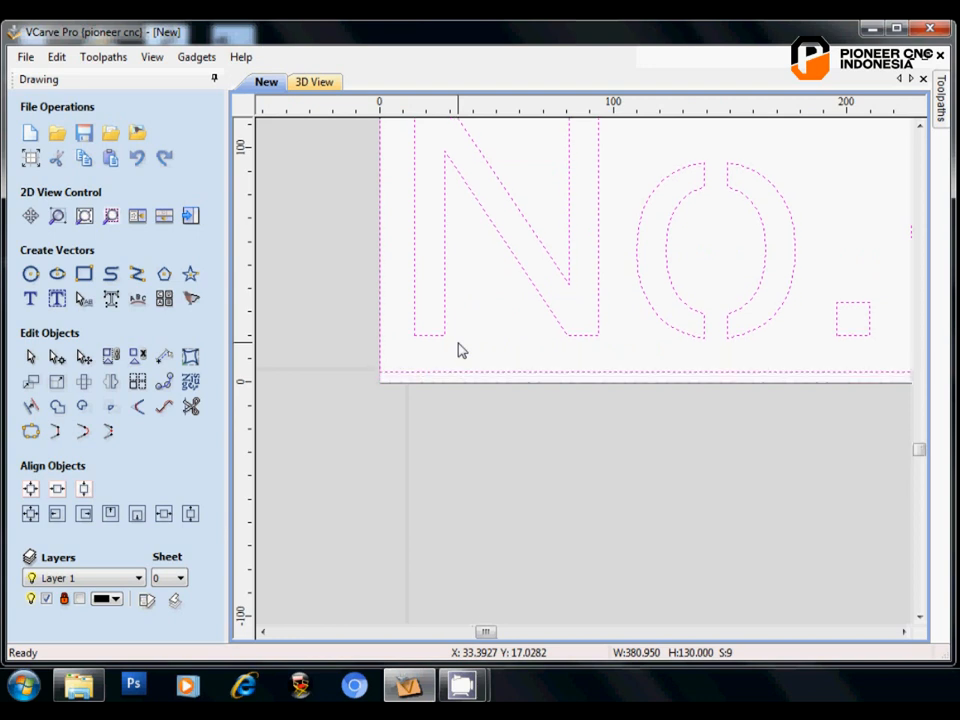
pyautogui.press('Up')
pyautogui.press('Up')
pyautogui.press('Up')
pyautogui.press('Right')
pyautogui.press('Right')
pyautogui.press('Right')
pyautogui.press('Right')
pyautogui.press('Right')
pyautogui.press('Right')
pyautogui.press('Right')
pyautogui.press('Right')
pyautogui.press('Right')
pyautogui.press('Right')
pyautogui.press('Right')
pyautogui.press('Right')
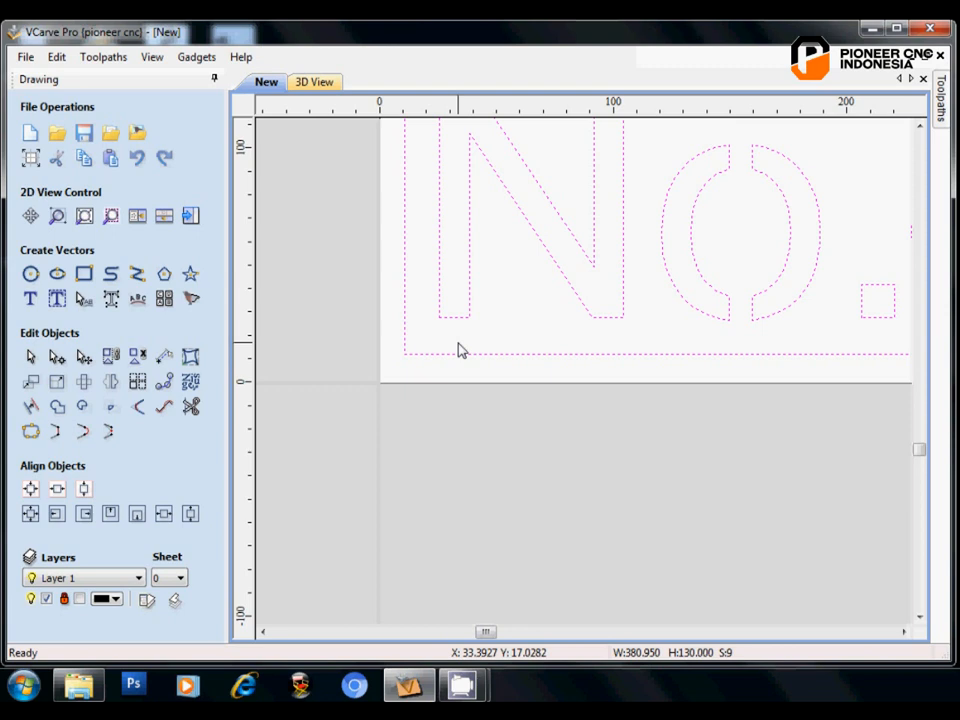
pyautogui.scroll(-3, 430, 362)
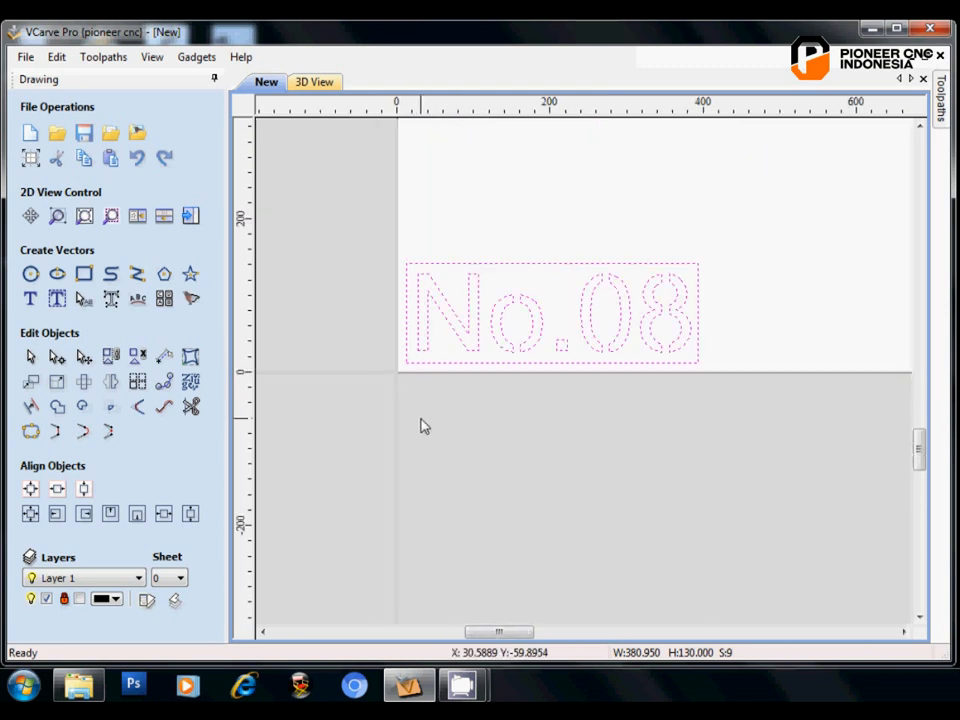
pyautogui.press('Escape')
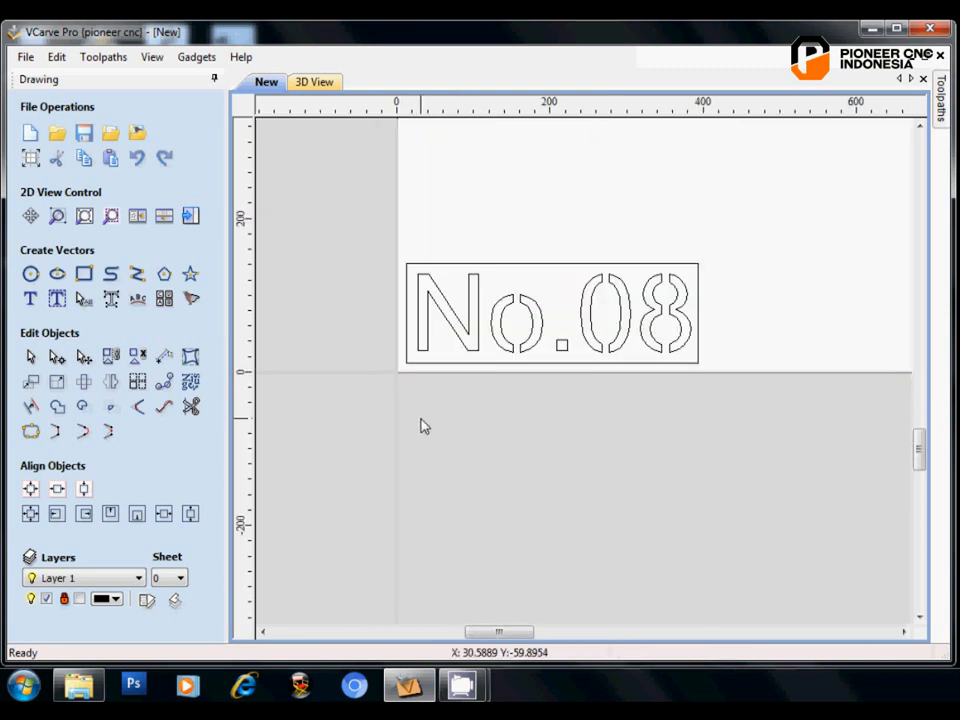
# - Give the frame rectangle around the lettering external radiused corners with a 5 mm radius
pyautogui.moveTo(390, 250); pyautogui.dragTo(736, 450)
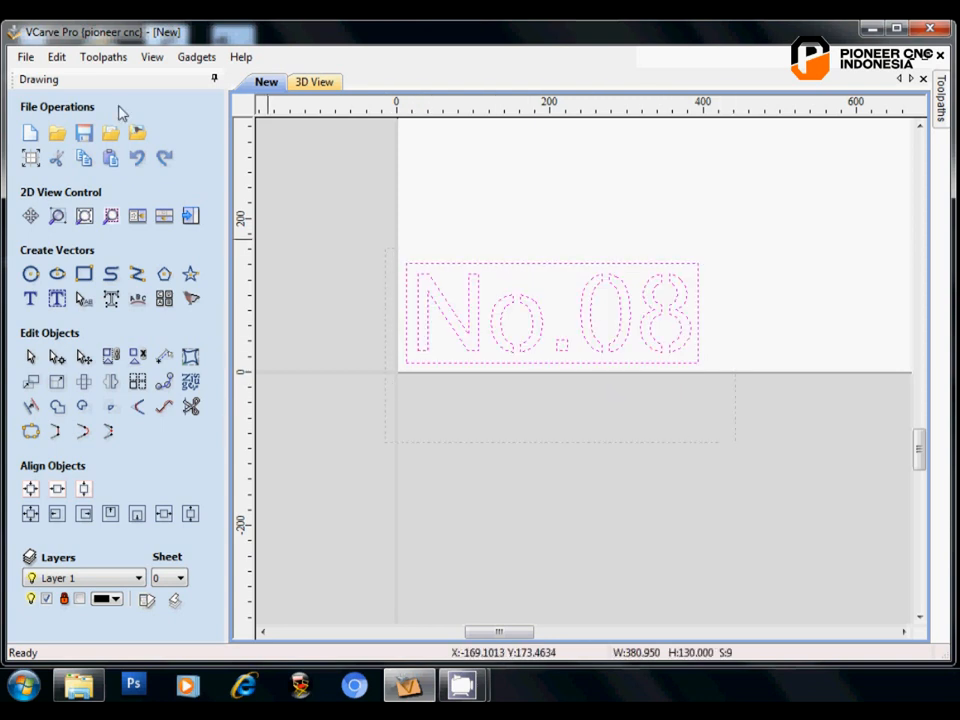
pyautogui.click(499, 234)
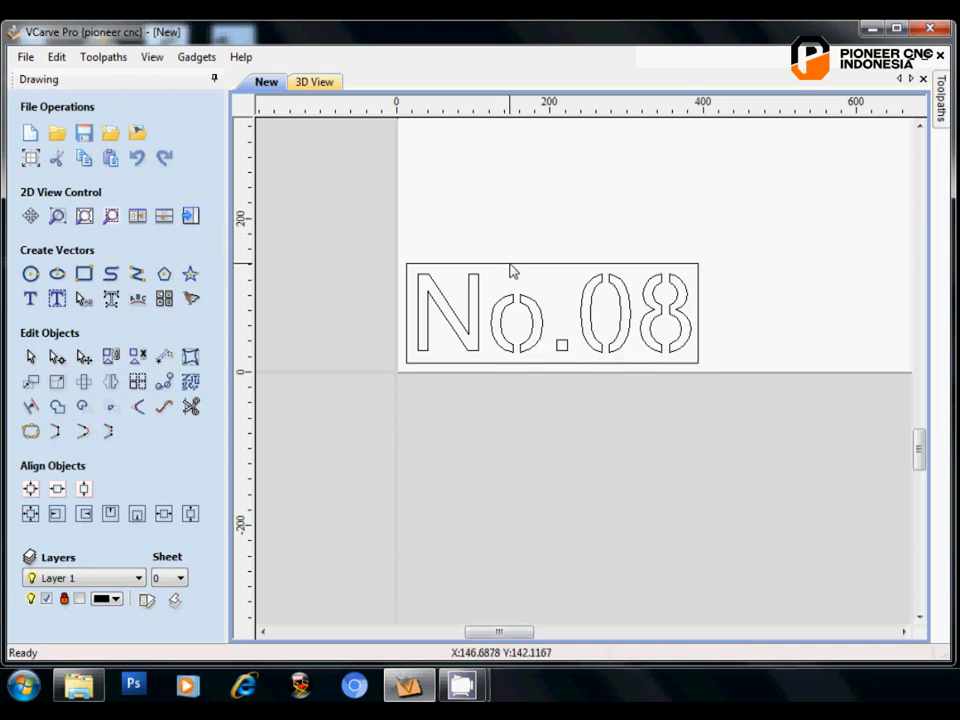
pyautogui.click(511, 268)
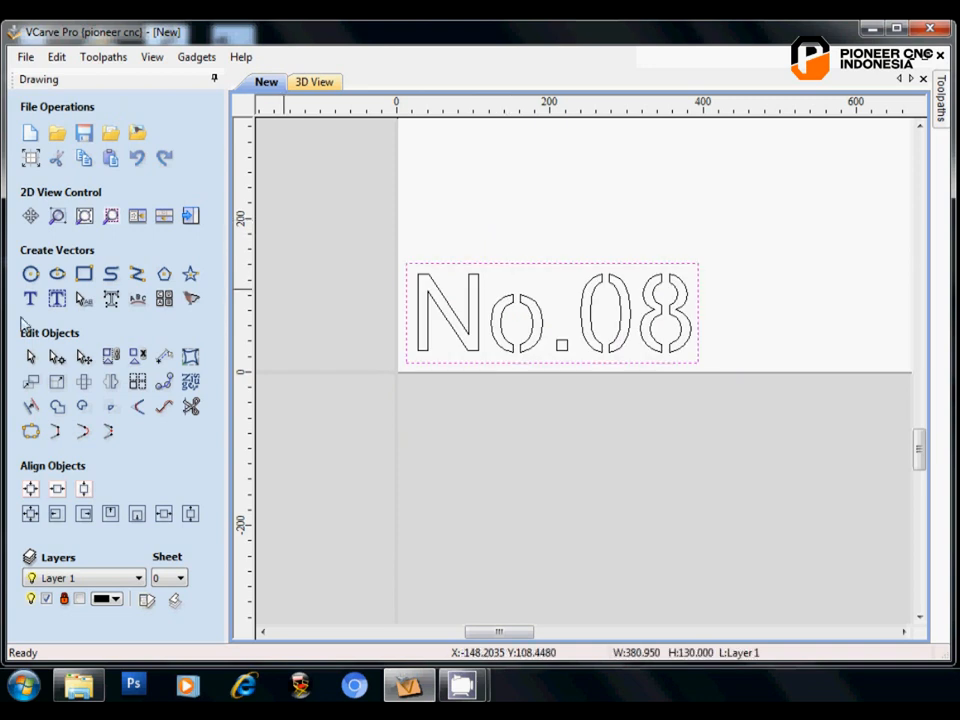
pyautogui.click(82, 276)
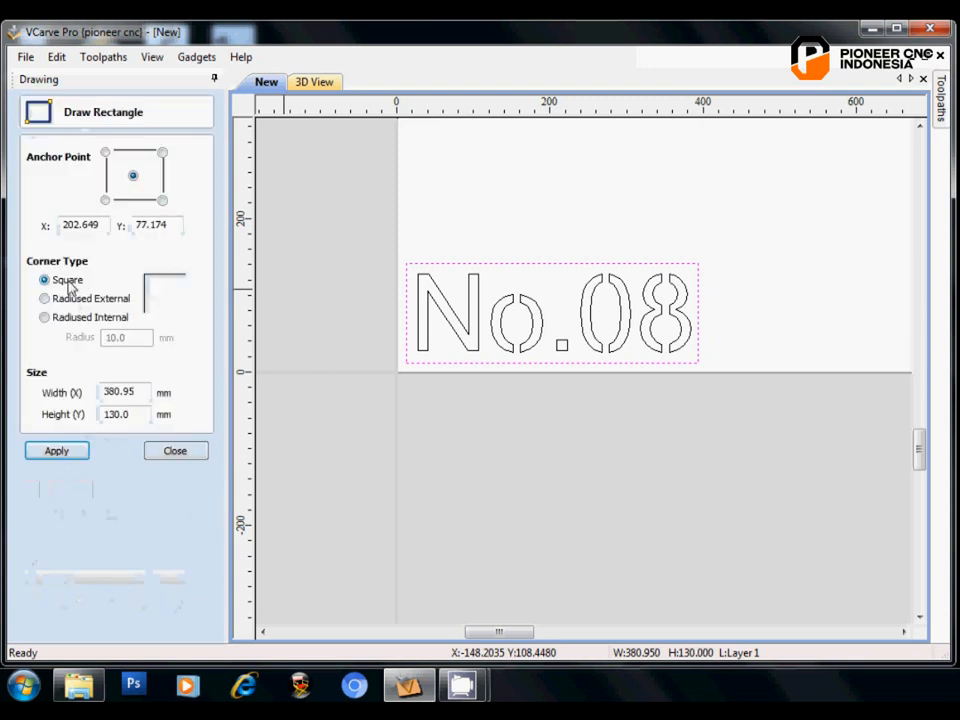
pyautogui.click(44, 298)
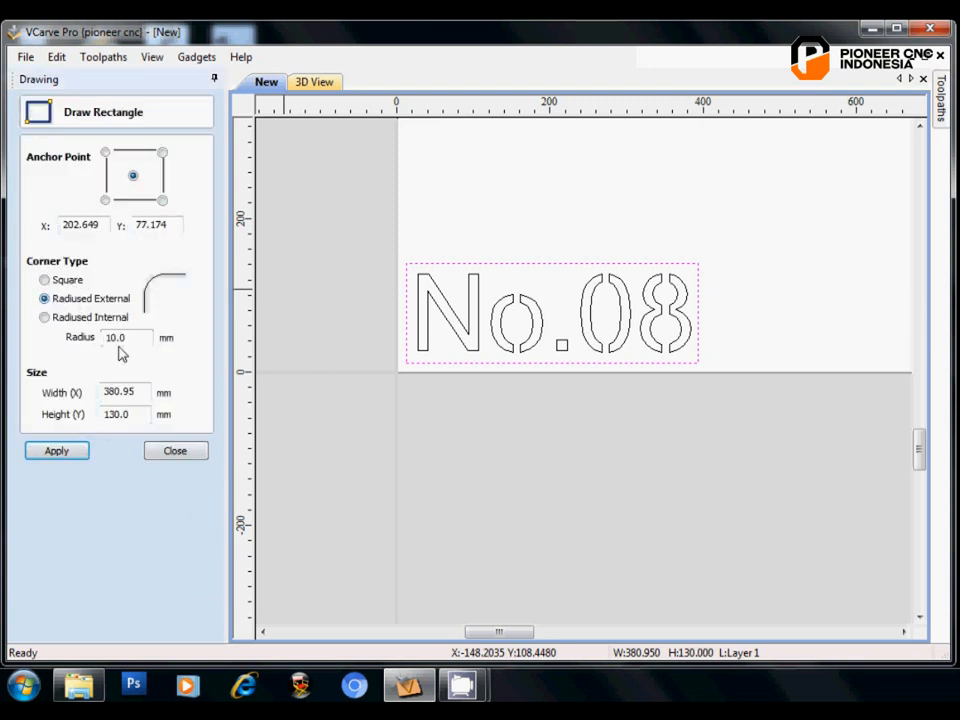
pyautogui.moveTo(116, 340); pyautogui.dragTo(103, 341)
pyautogui.write('5')
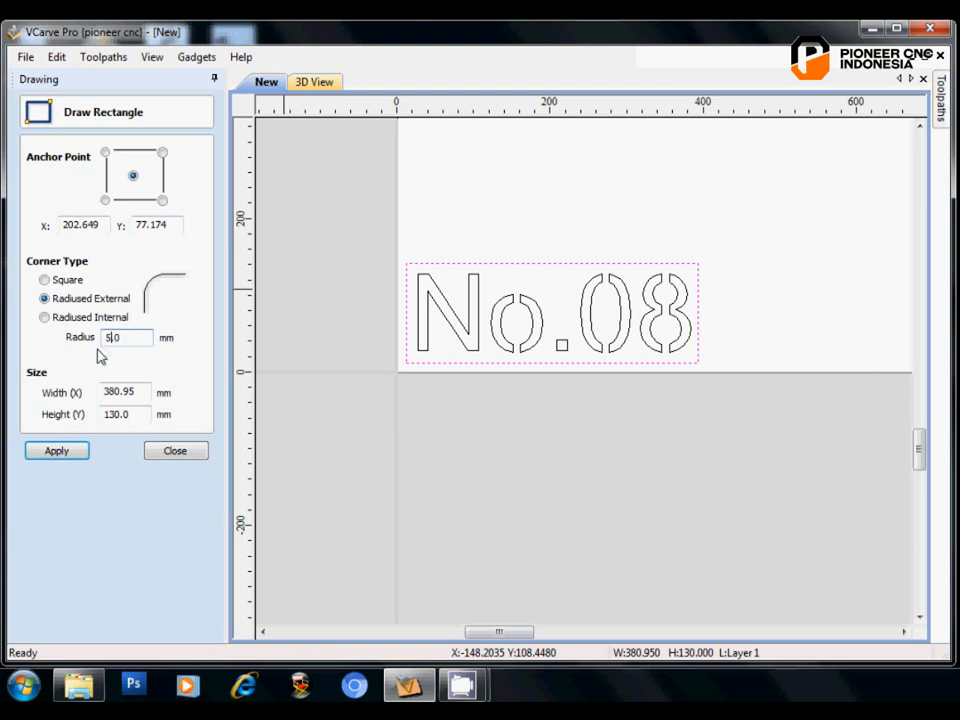
pyautogui.click(60, 452)
pyautogui.click(175, 451)
# - Set the frame rectangle's corner radius to 8 mm
pyautogui.scroll(5, 407, 262)
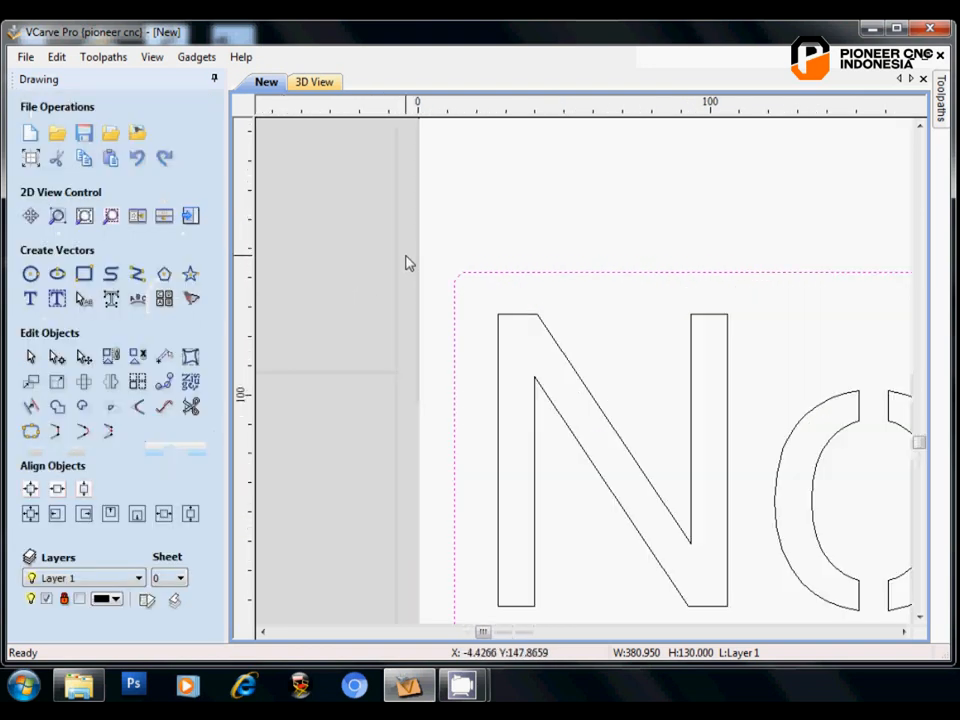
pyautogui.scroll(-5, 425, 272)
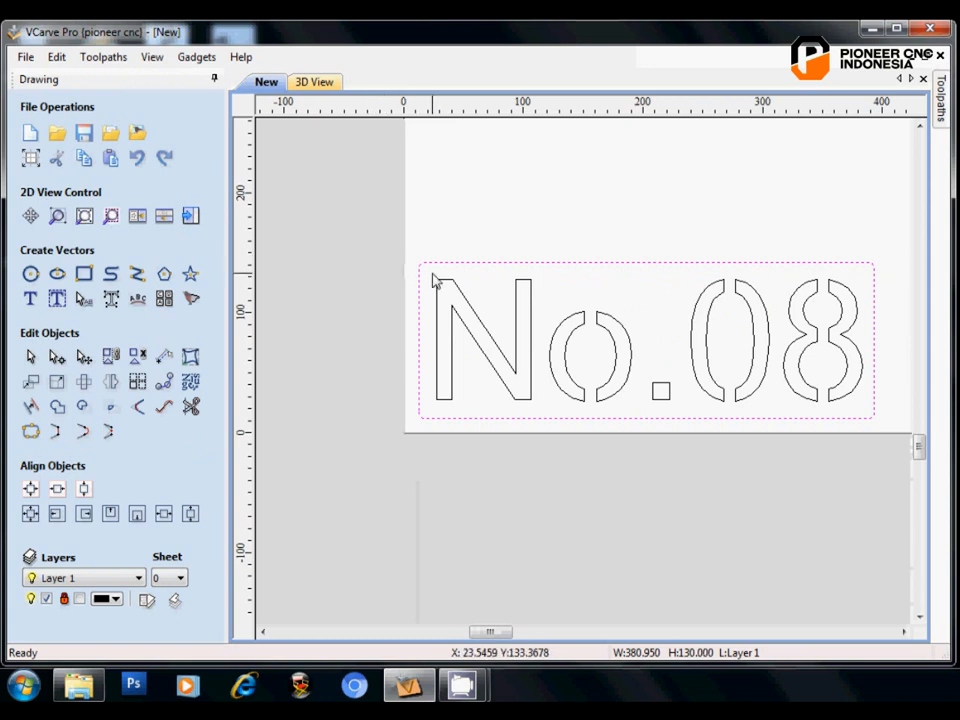
pyautogui.scroll(9, 435, 270)
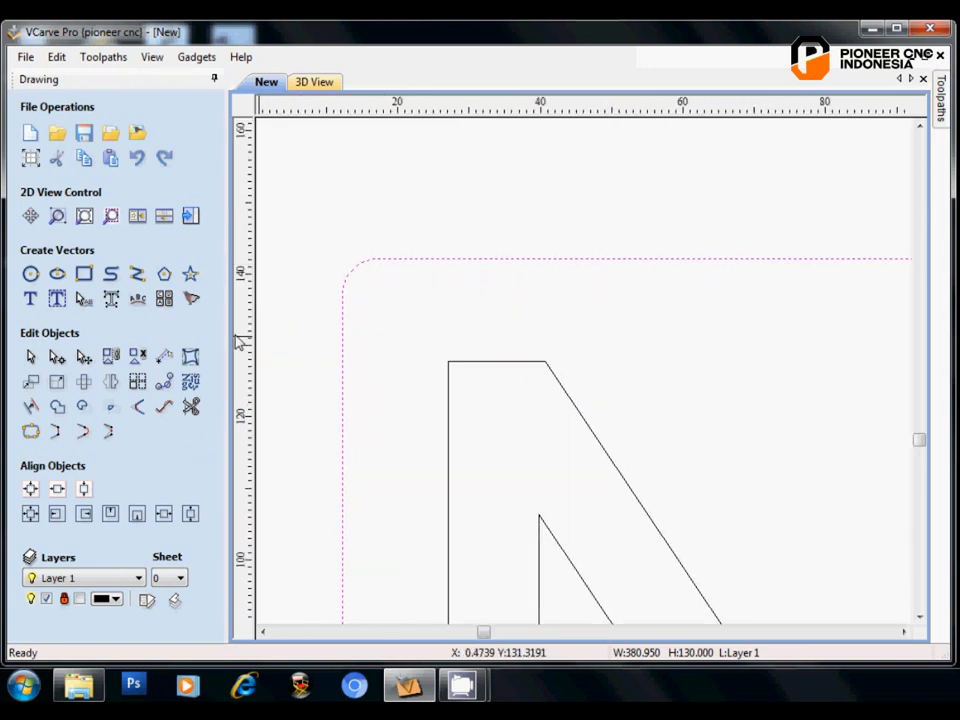
pyautogui.click(84, 273)
pyautogui.moveTo(113, 338); pyautogui.dragTo(104, 338)
pyautogui.write('8')
pyautogui.click(58, 451)
pyautogui.click(176, 452)
pyautogui.scroll(-5, 326, 356)
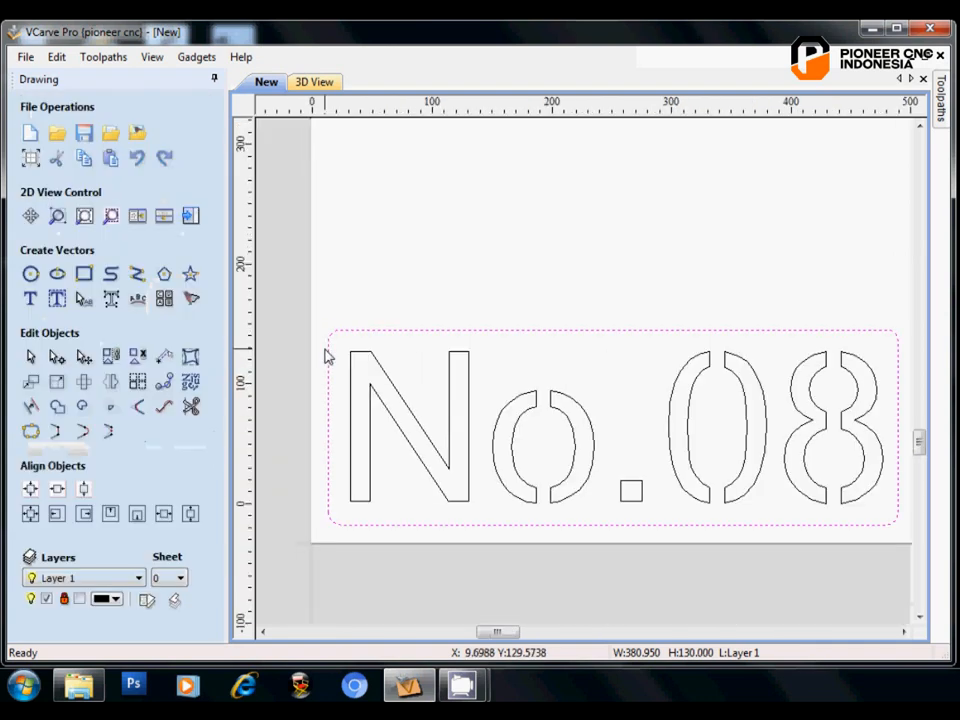
# - Export the complete framed sign as a DXF file named "no 8" in the gambar latihan folder
pyautogui.scroll(-2, 310, 318)
pyautogui.moveTo(309, 316); pyautogui.dragTo(617, 442)
pyautogui.click(25, 57)
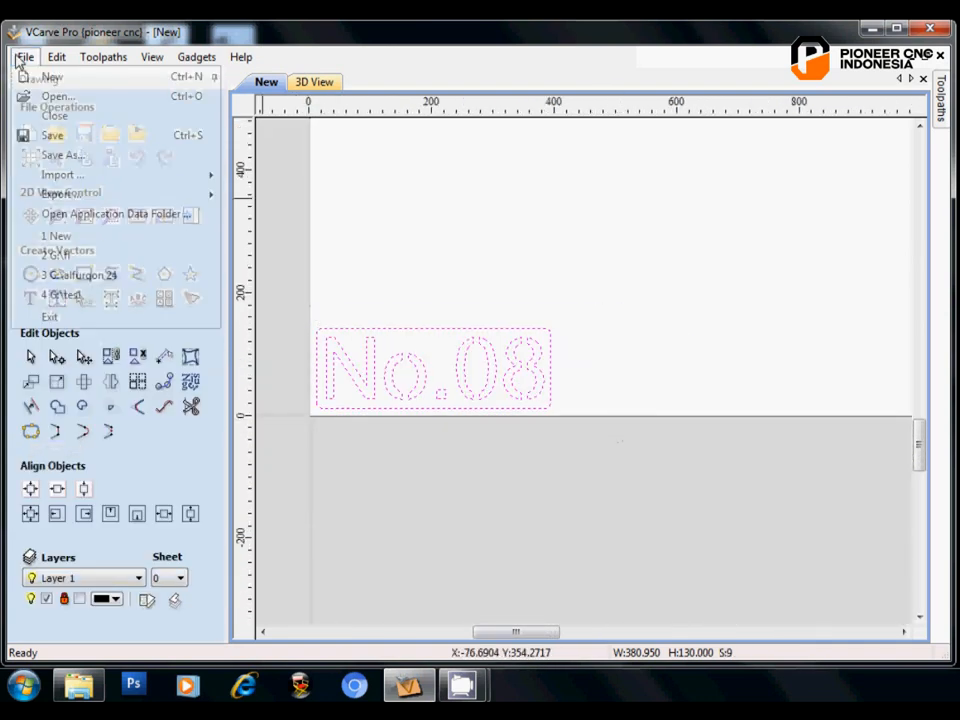
pyautogui.moveTo(93, 197)
pyautogui.click(303, 214)
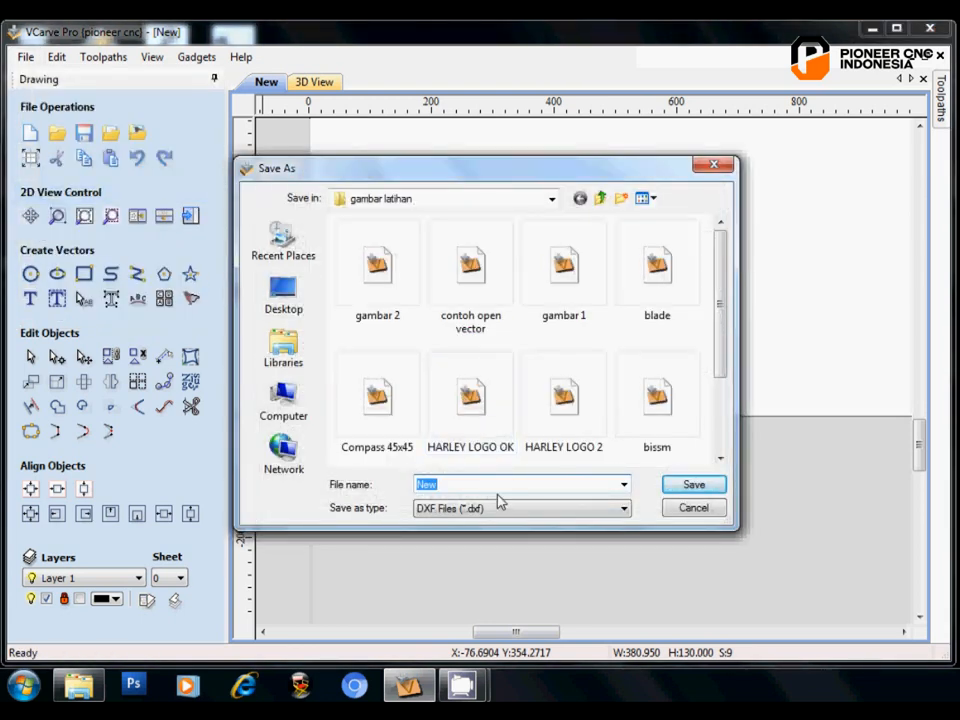
pyautogui.write('no 8')
pyautogui.click(692, 485)
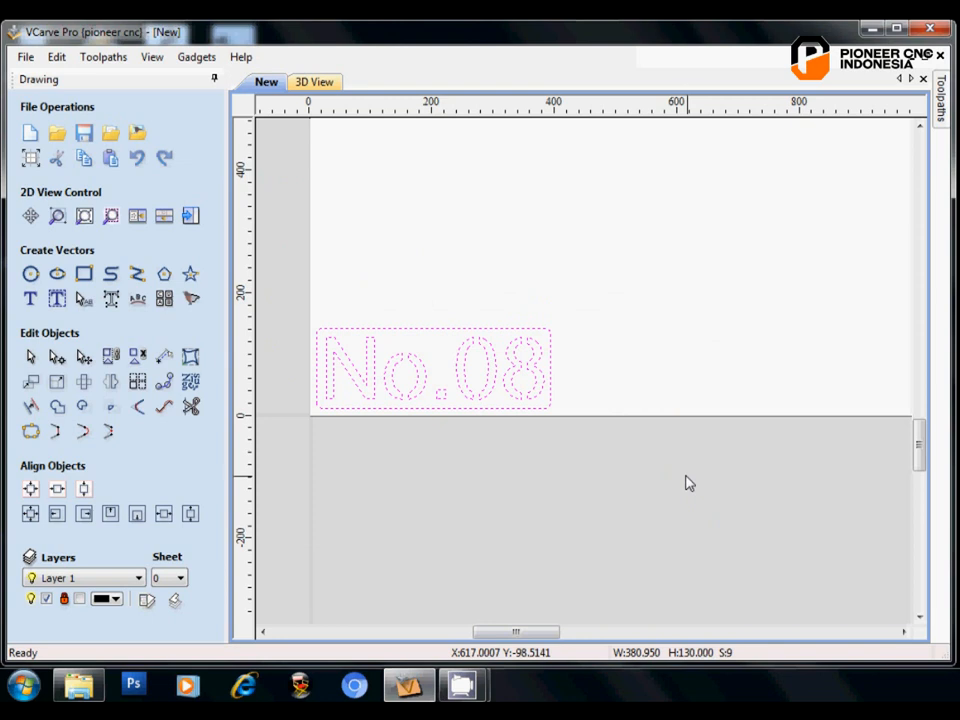
# - Deselect the sign and close the program without saving the changes to the drawing
pyautogui.click(644, 395)
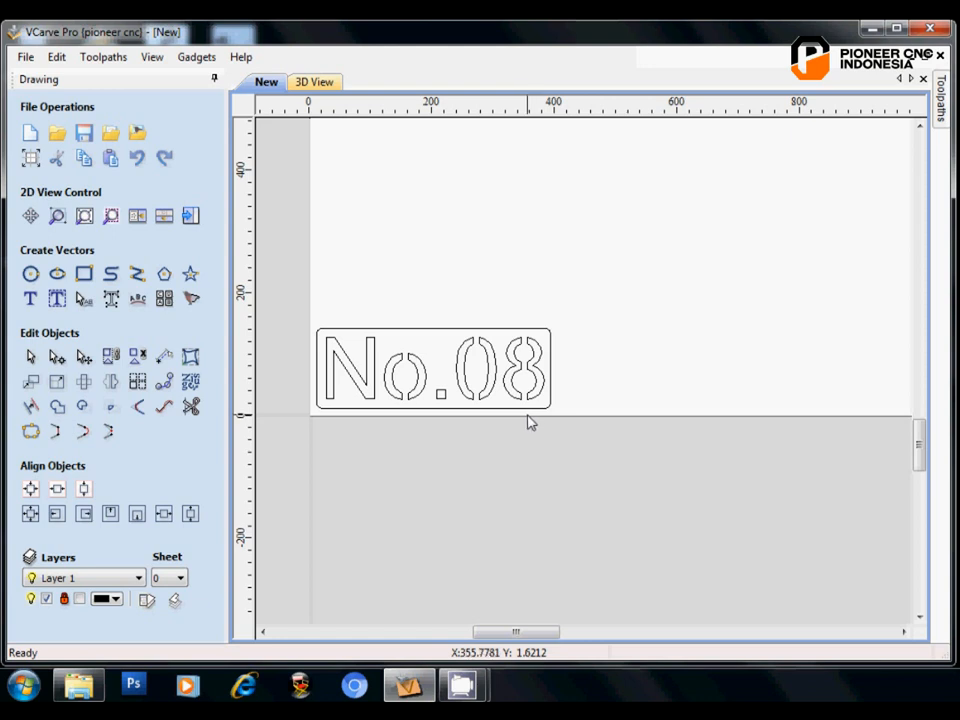
pyautogui.click(929, 33)
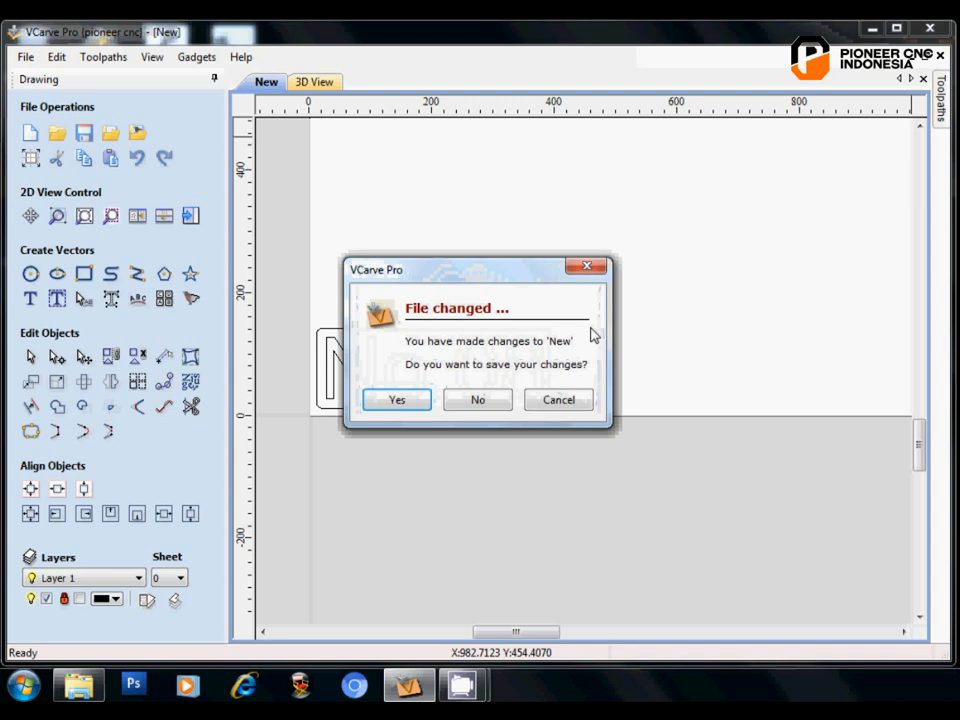
pyautogui.click(478, 399)
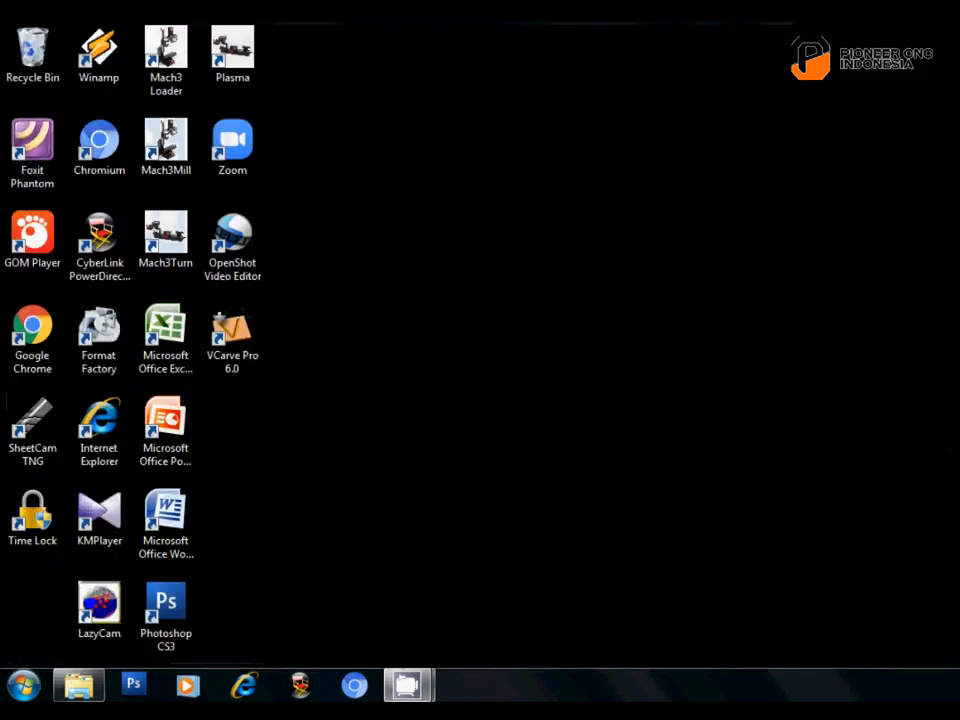